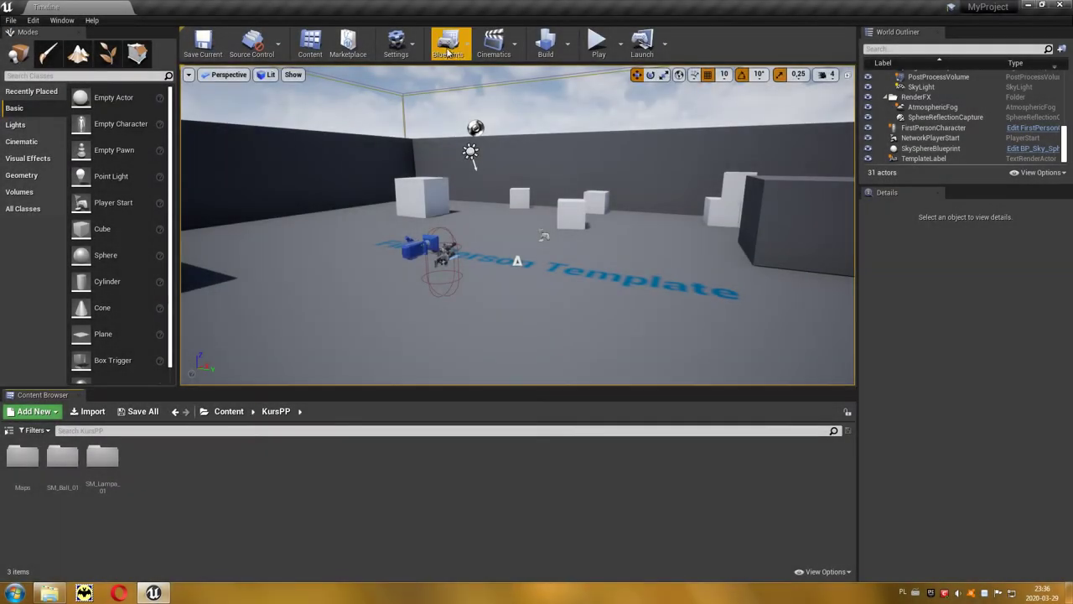
Create a new Blueprint class with Actor as parent and name it Drzwi in KursPP
{"action": "left_click", "coordinate": [466, 52]}
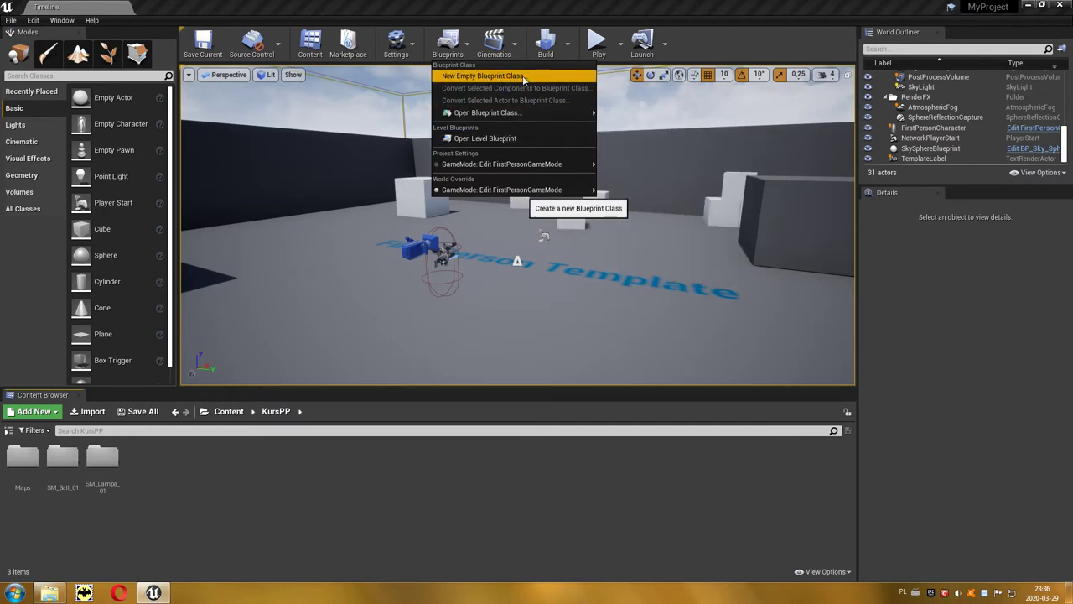
{"action": "left_click", "coordinate": [447, 41]}
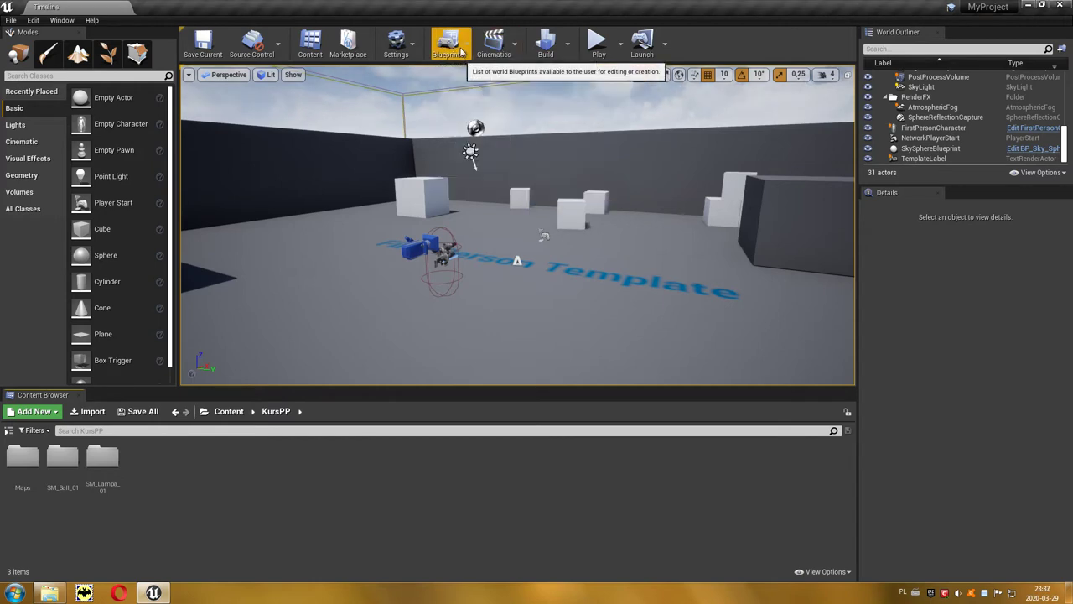
{"action": "right_click", "coordinate": [285, 467]}
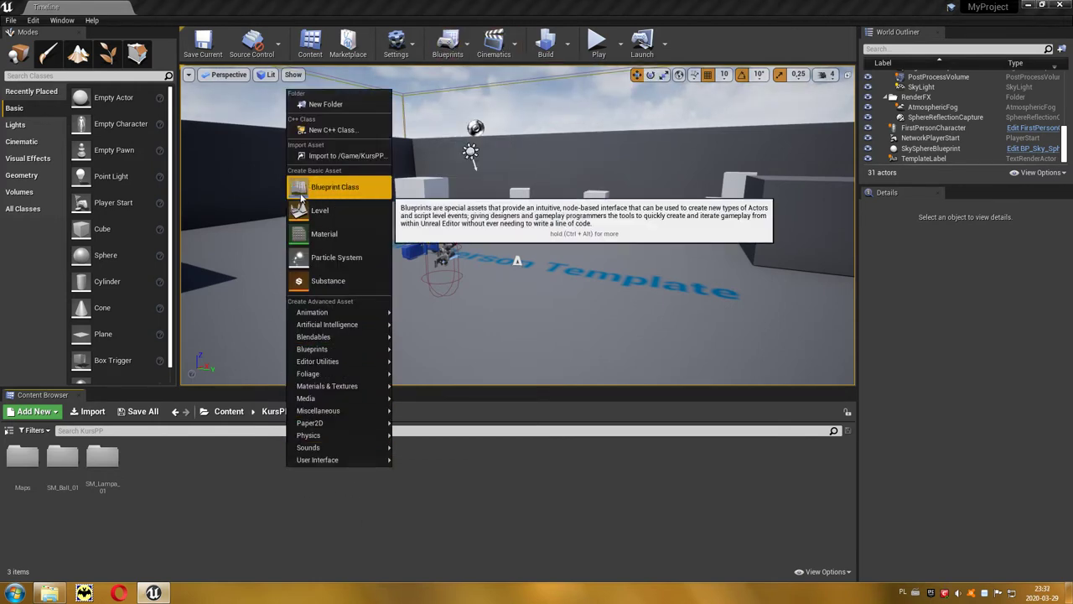
{"action": "left_click", "coordinate": [359, 195]}
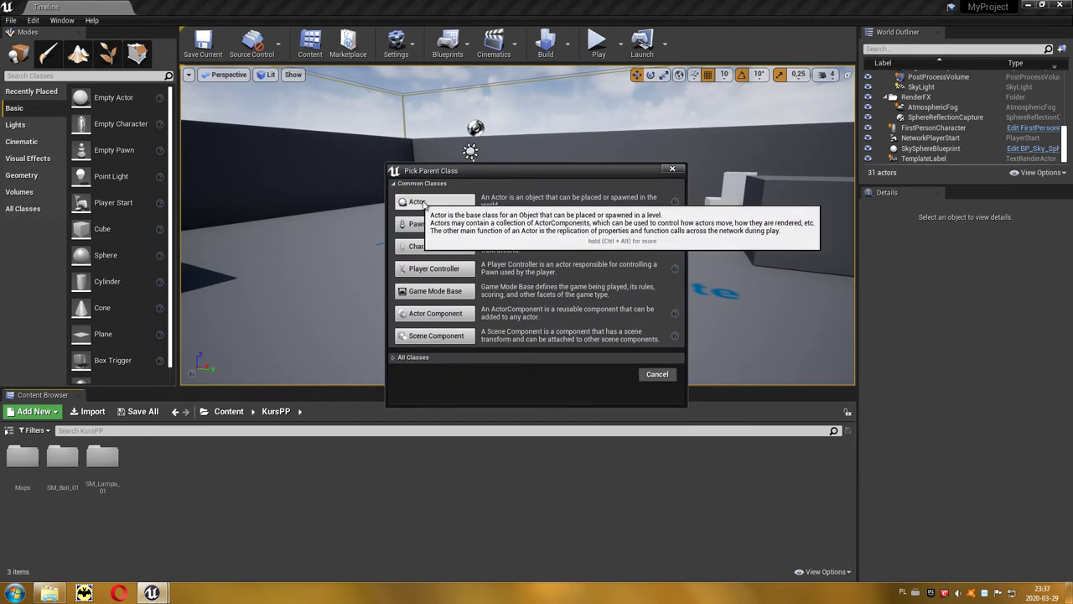
{"action": "left_click", "coordinate": [460, 205]}
{"action": "type", "text": "Drzwi"}
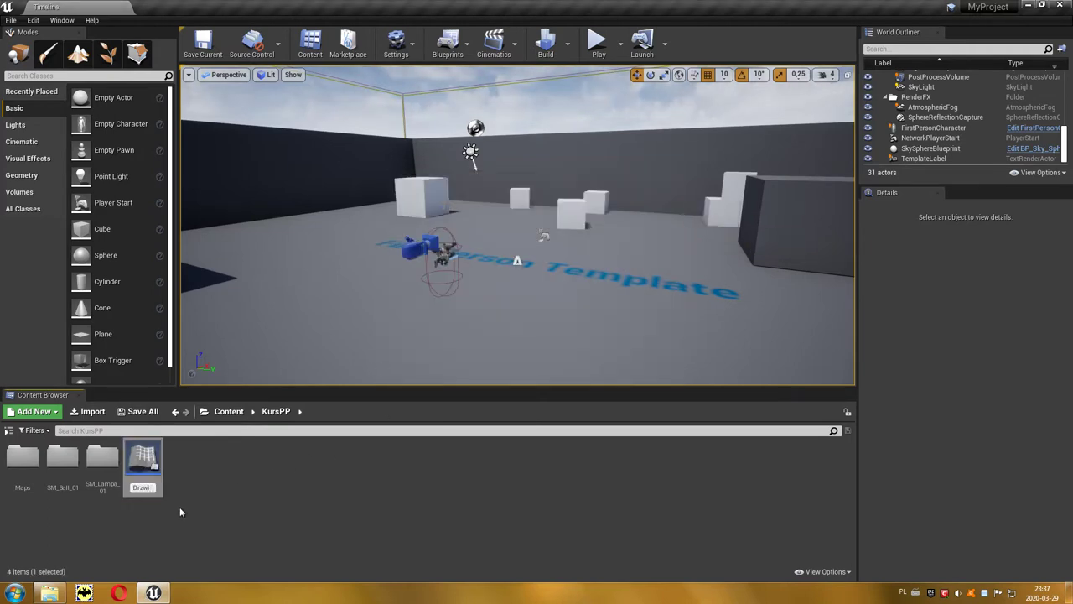
{"action": "key", "text": "Return"}
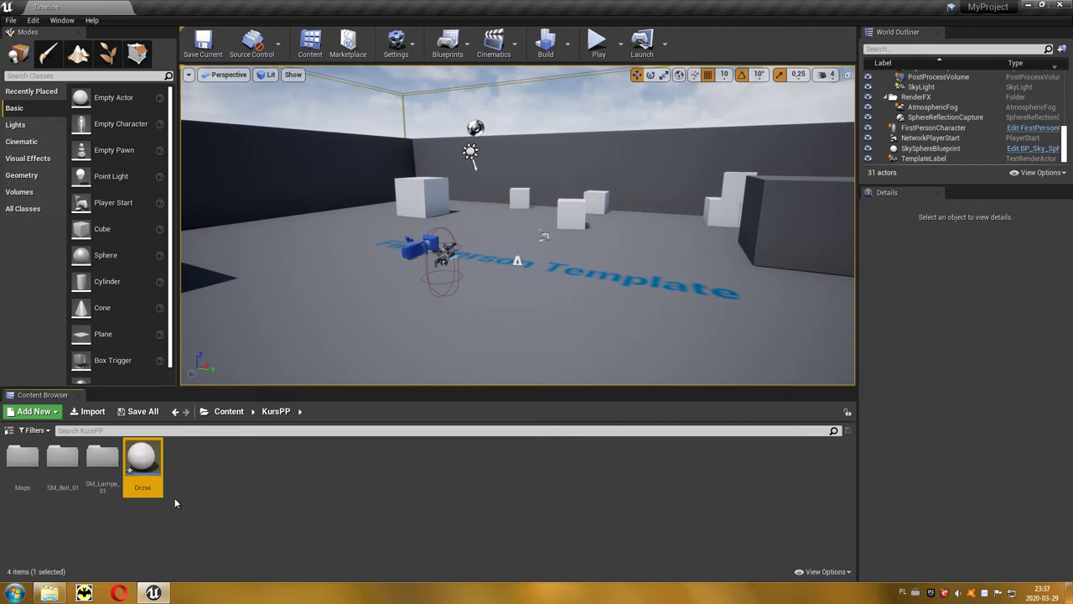
Open Drzwi and browse its Construction Script and Event Graph, ending back in the Viewport
{"action": "double_click", "coordinate": [147, 457]}
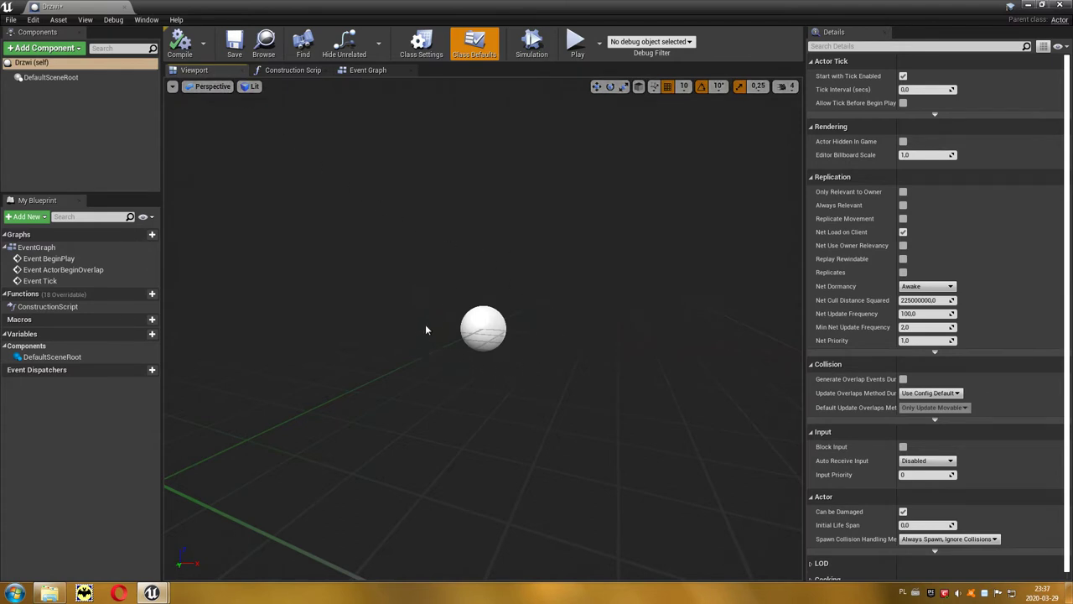
{"action": "left_click", "coordinate": [292, 71]}
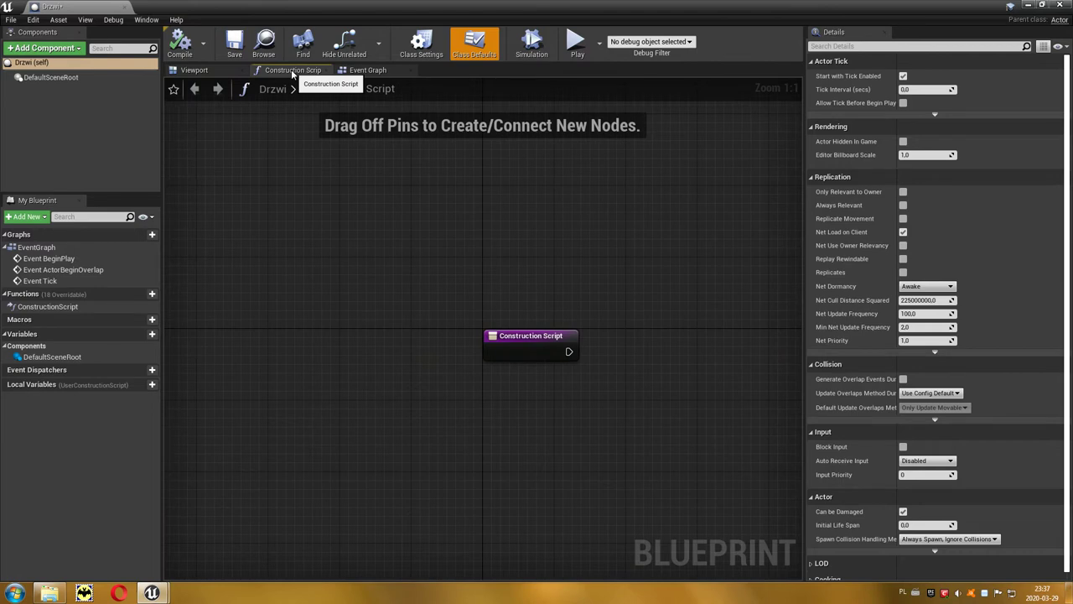
{"action": "left_click", "coordinate": [362, 73]}
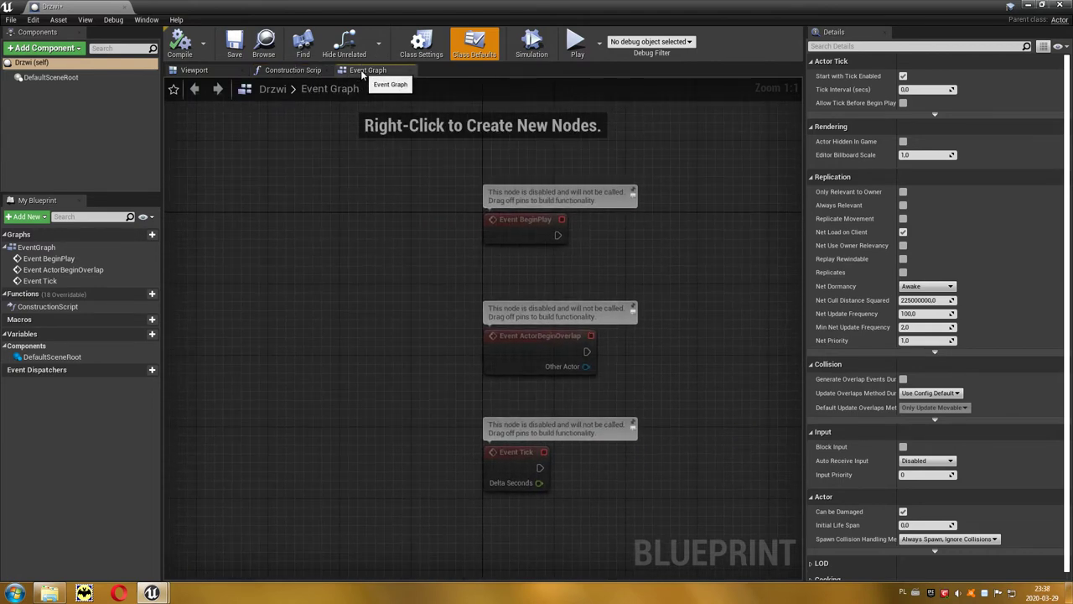
{"action": "left_click", "coordinate": [507, 229]}
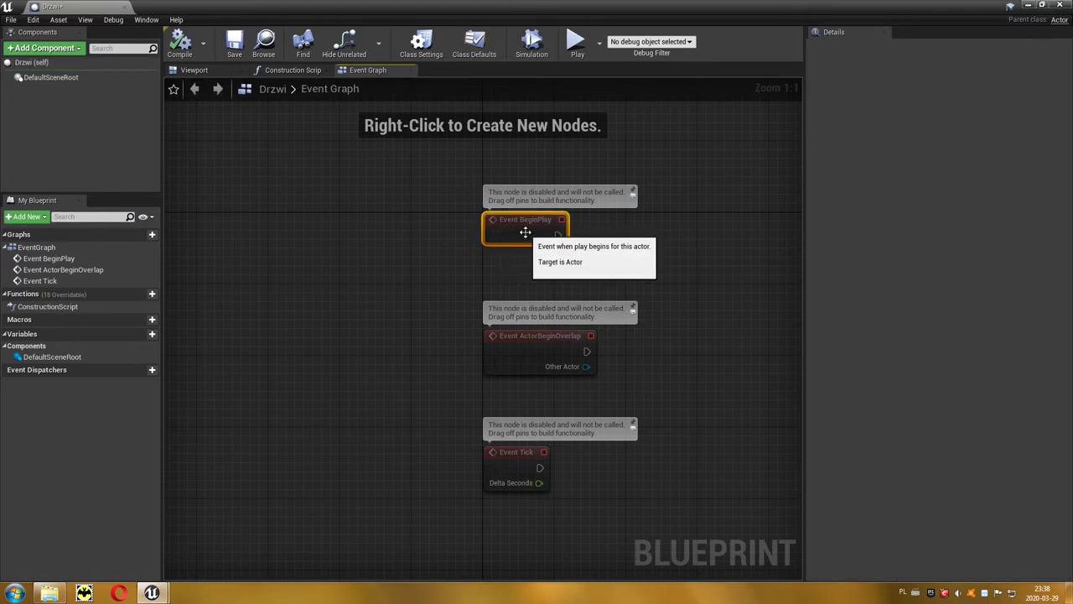
{"action": "left_click", "coordinate": [623, 245]}
{"action": "right_click_drag", "start_coordinate": [624, 244], "coordinate": [245, 253]}
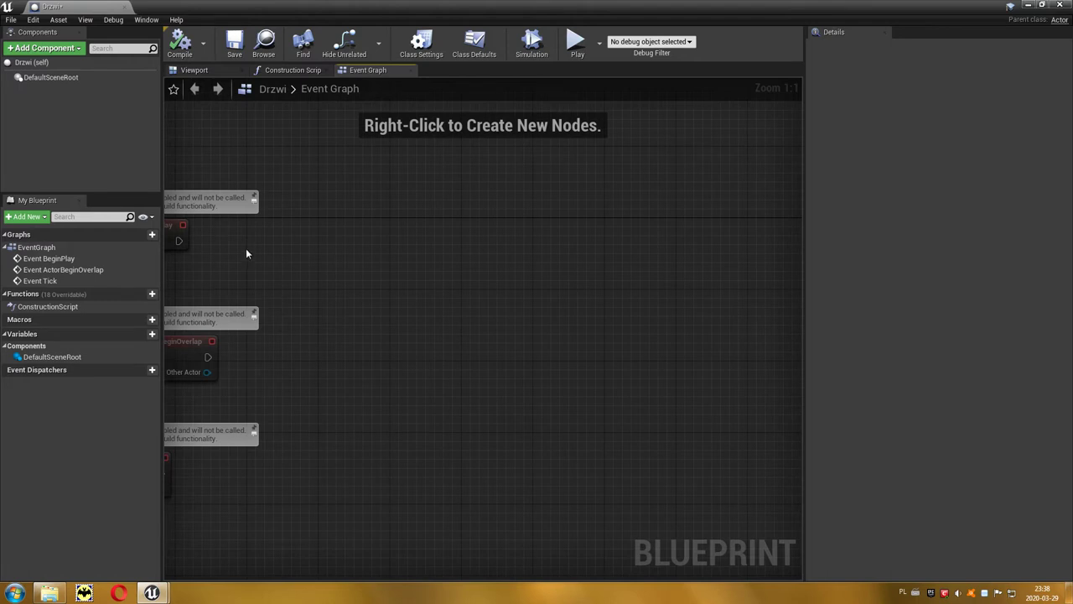
{"action": "left_click", "coordinate": [207, 71]}
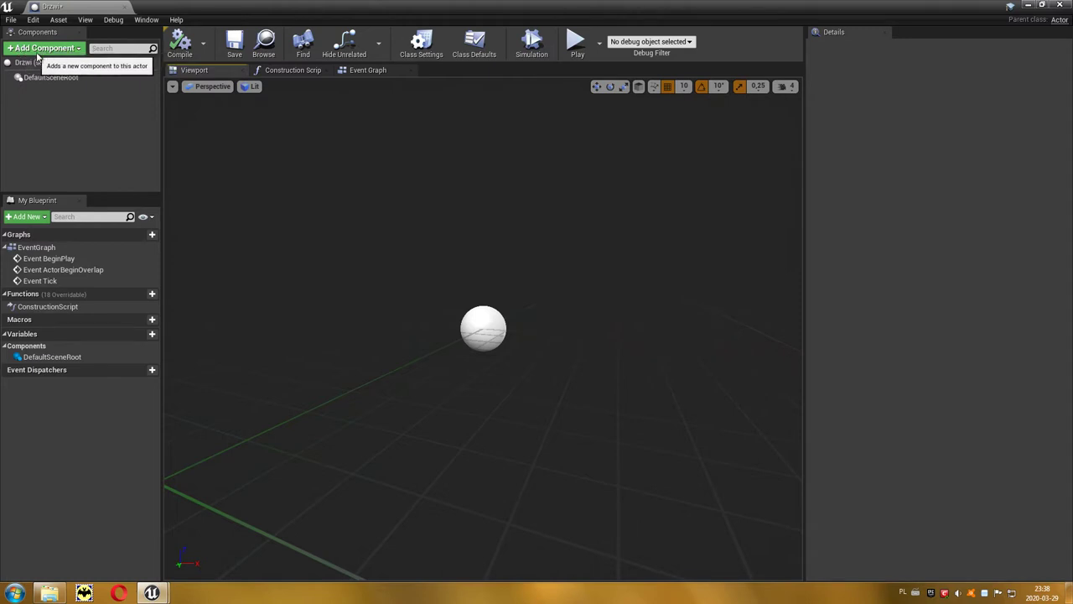
Add a Box Collision component to Drzwi and name it Trigger
{"action": "left_click", "coordinate": [81, 50]}
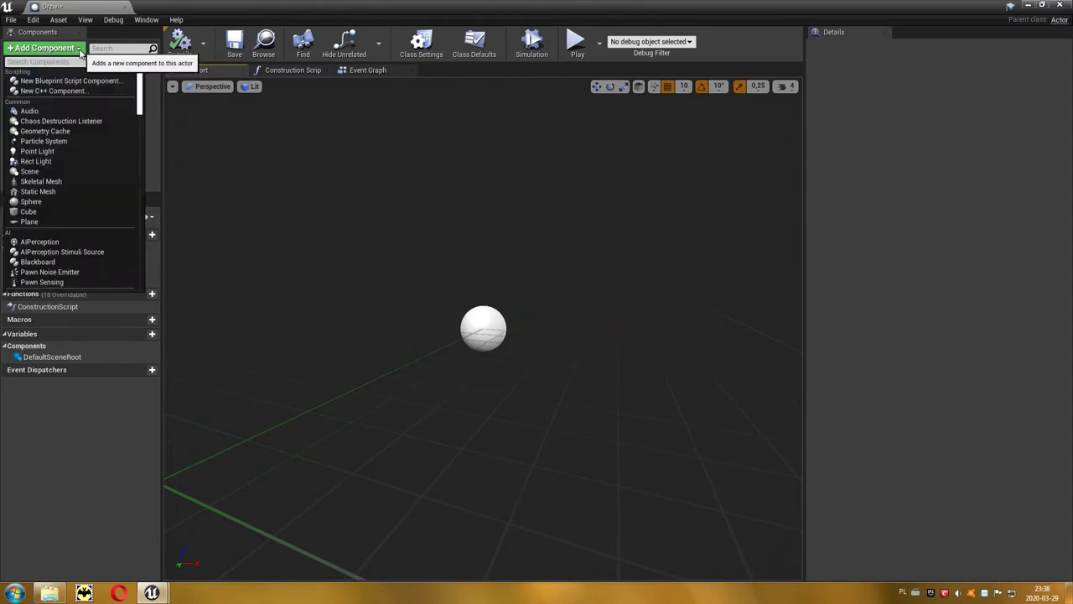
{"action": "left_click_drag", "start_coordinate": [140, 102], "coordinate": [140, 144]}
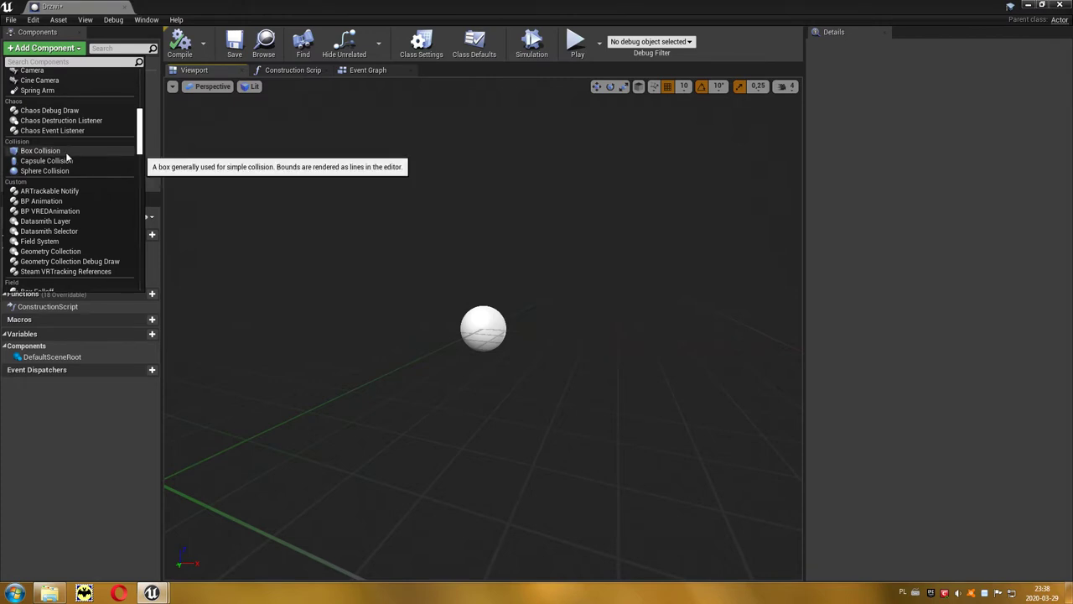
{"action": "left_click", "coordinate": [40, 150]}
{"action": "type", "text": "Trigge"}
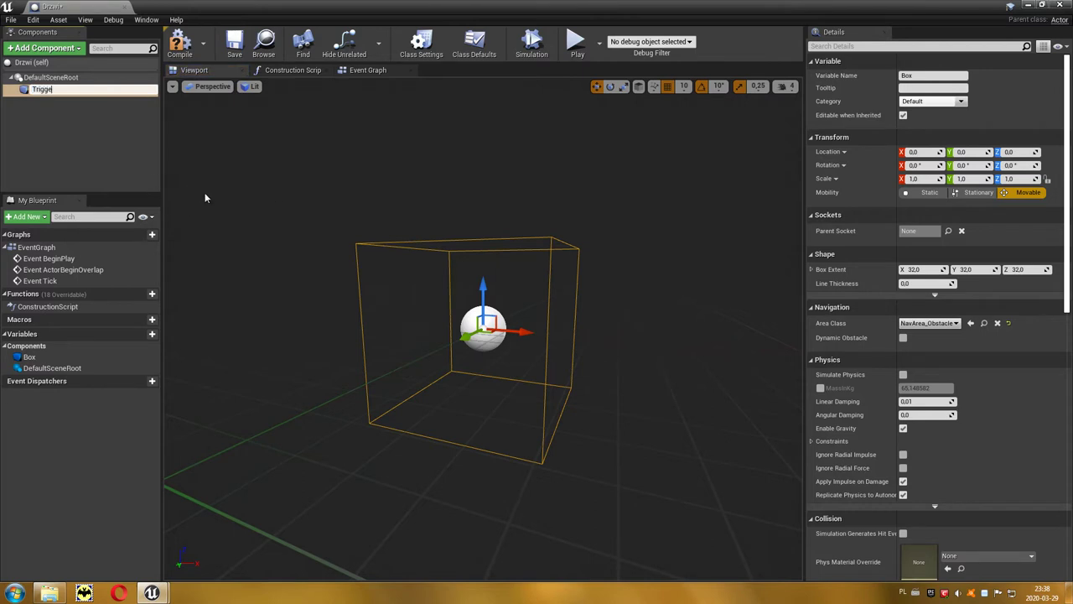
{"action": "type", "text": "r"}
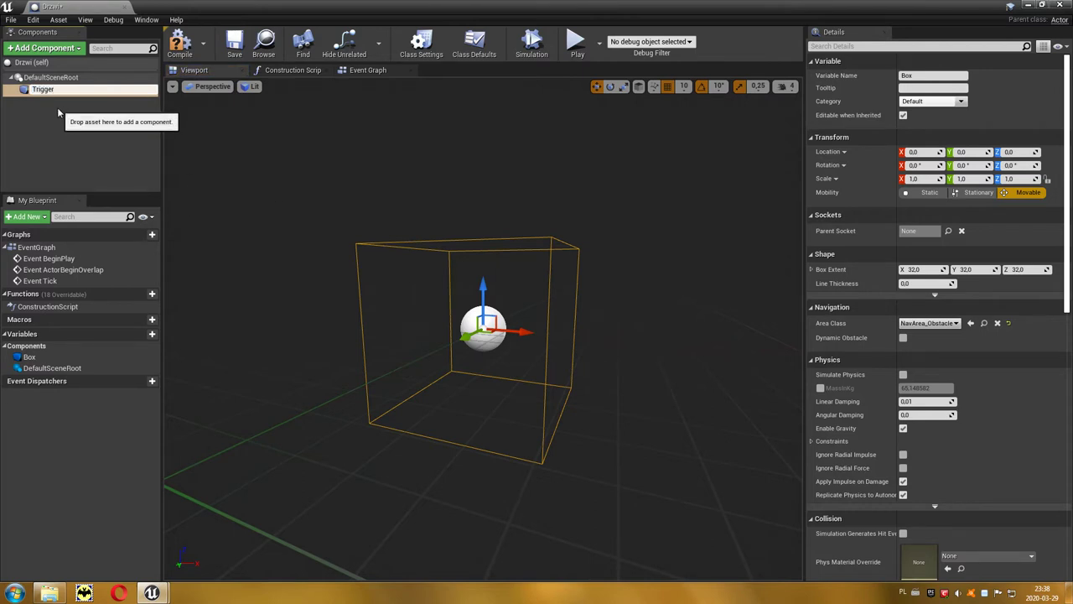
{"action": "key", "text": "Return"}
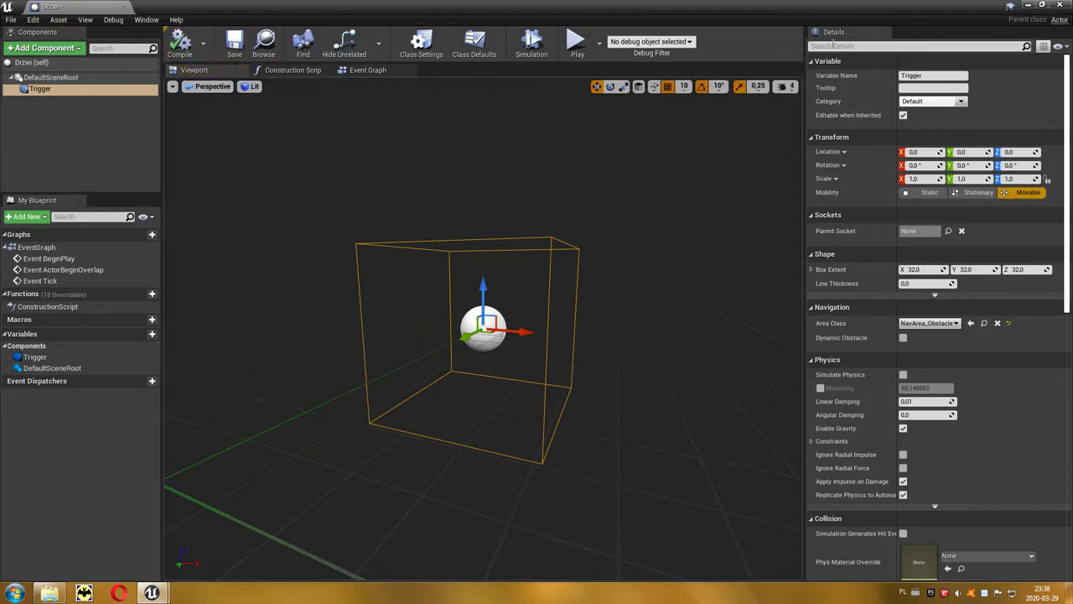
{"action": "mouse_move", "coordinate": [637, 5]}
{"action": "left_mouse_down"}
{"action": "mouse_move", "coordinate": [635, 202]}
{"action": "mouse_move", "coordinate": [560, 503]}
{"action": "left_mouse_up"}
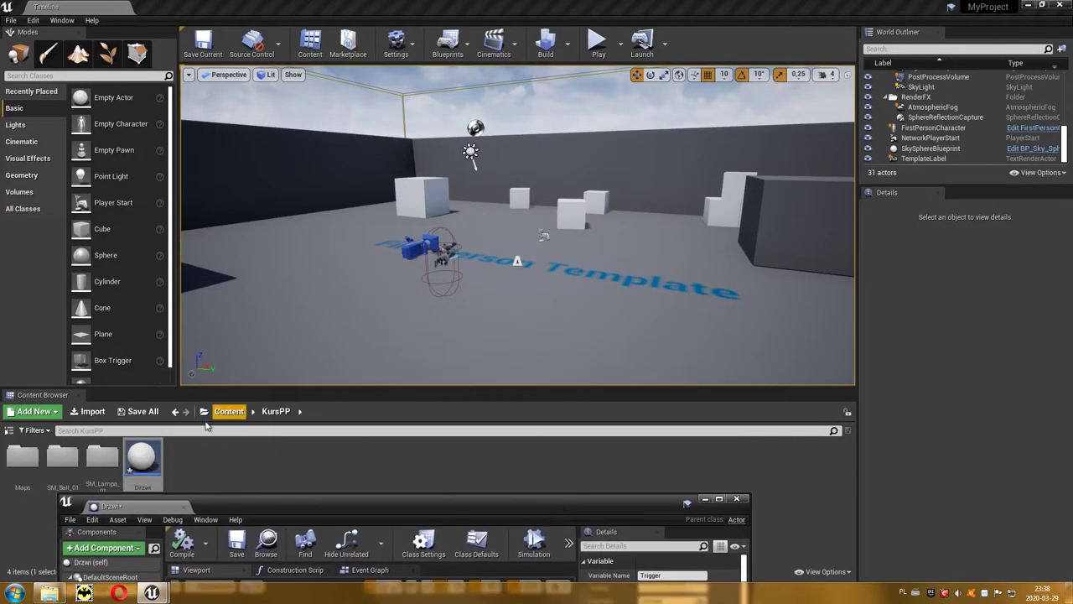
Drop a Drzwi actor into the level, then return the Drzwi Blueprint to full screen
{"action": "left_click_drag", "start_coordinate": [143, 457], "coordinate": [489, 252]}
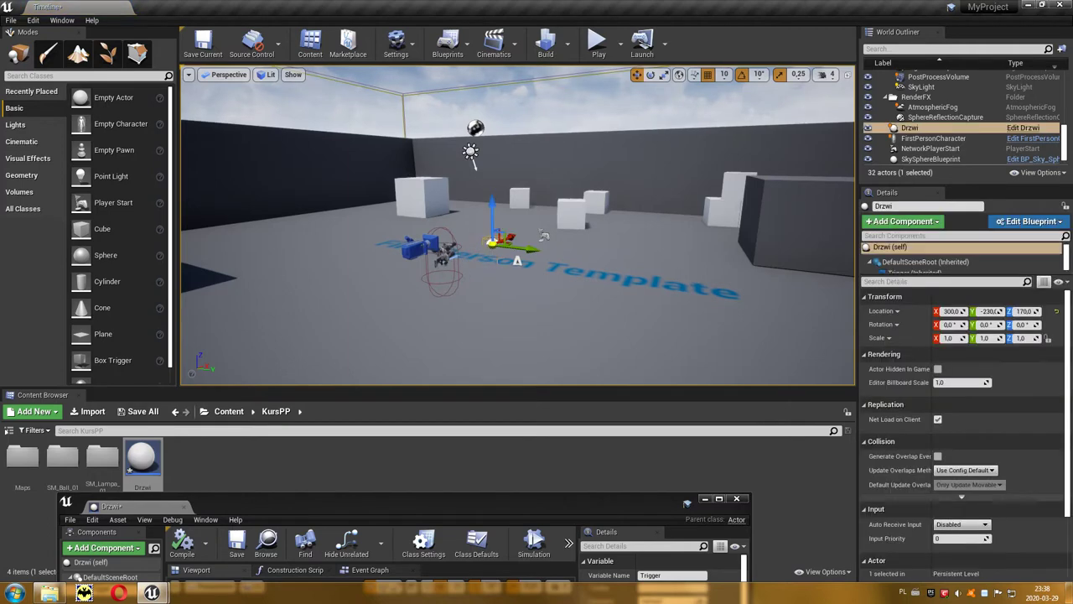
{"action": "scroll", "coordinate": [517, 224], "scroll_direction": "up", "scroll_amount": 5}
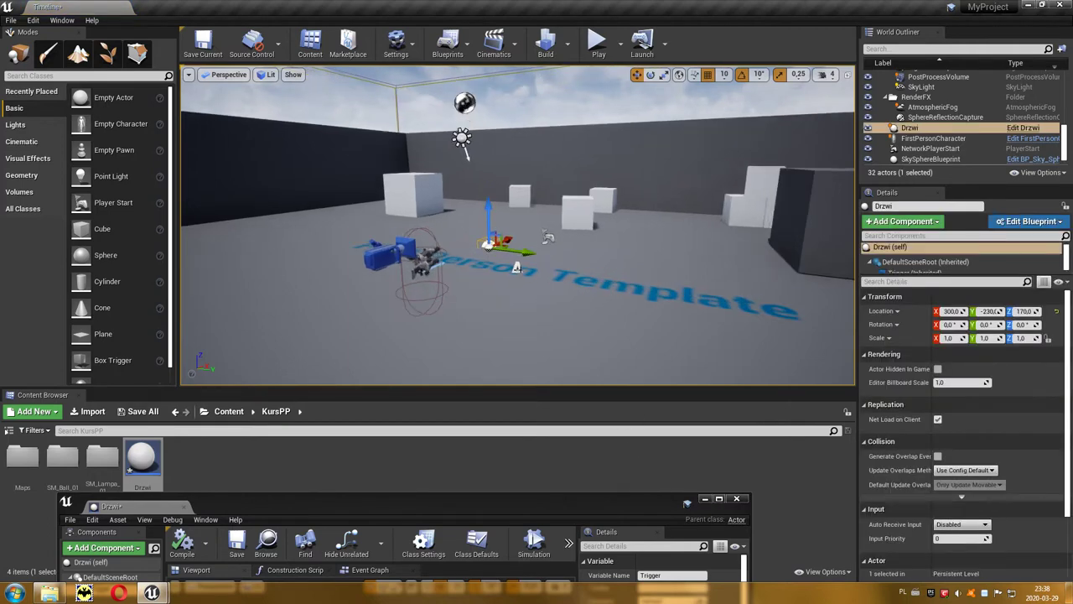
{"action": "left_click", "coordinate": [718, 498]}
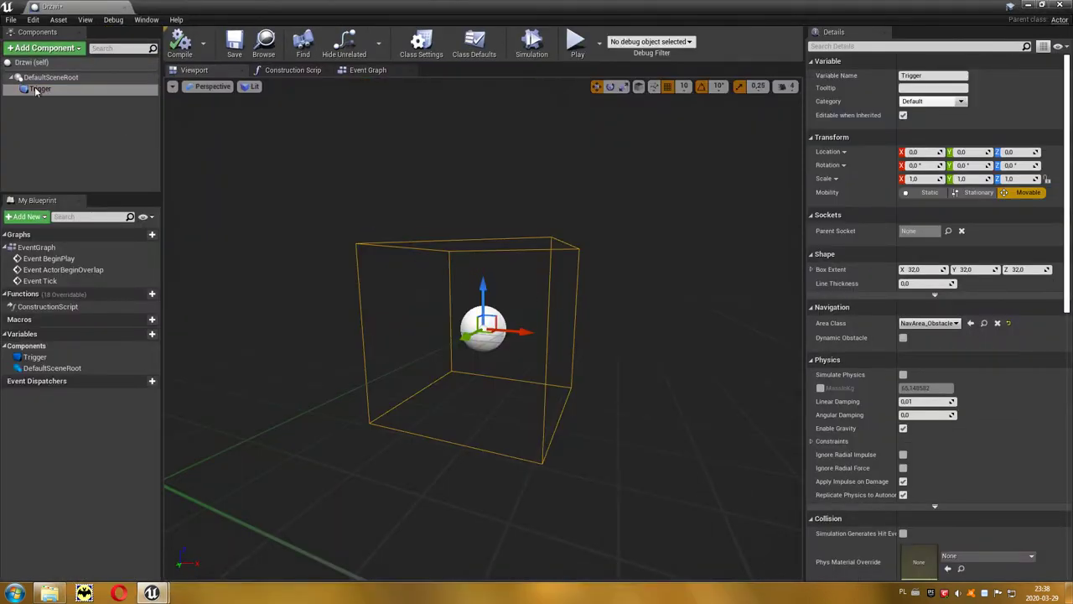
Make Trigger the root in place of DefaultSceneRoot and add a Cube mesh under it
{"action": "left_click", "coordinate": [40, 88]}
{"action": "left_click_drag", "start_coordinate": [40, 87], "coordinate": [69, 80]}
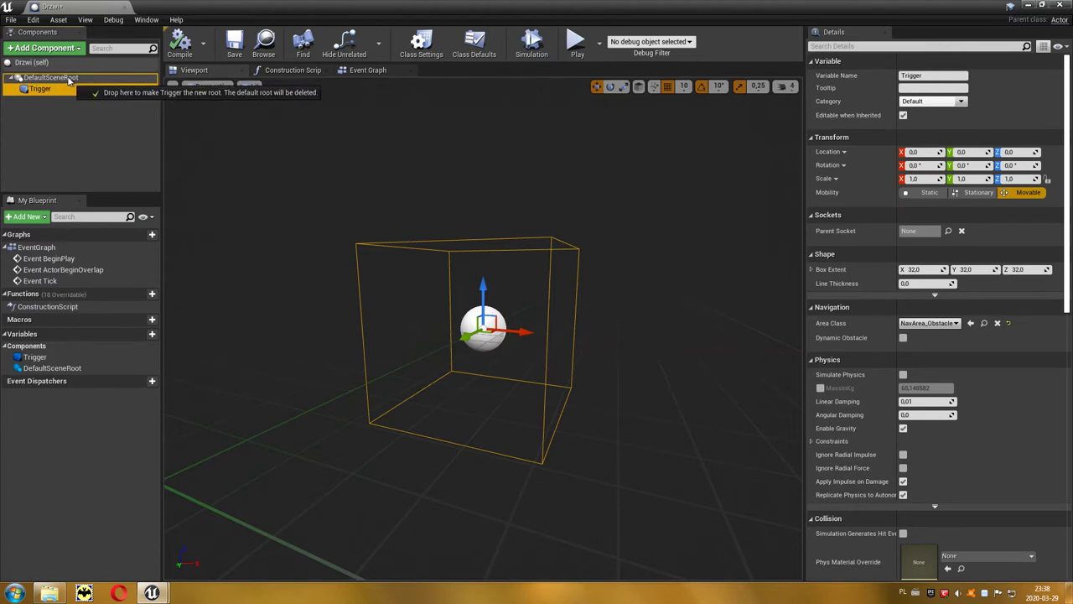
{"action": "left_click_drag", "start_coordinate": [69, 80], "coordinate": [70, 80]}
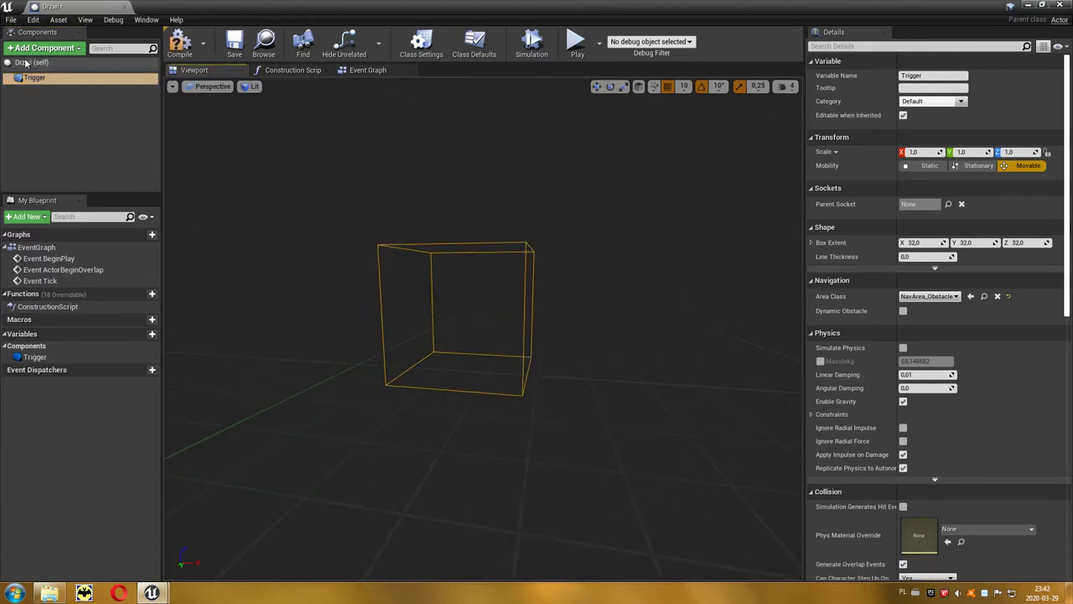
{"action": "left_click", "coordinate": [80, 53]}
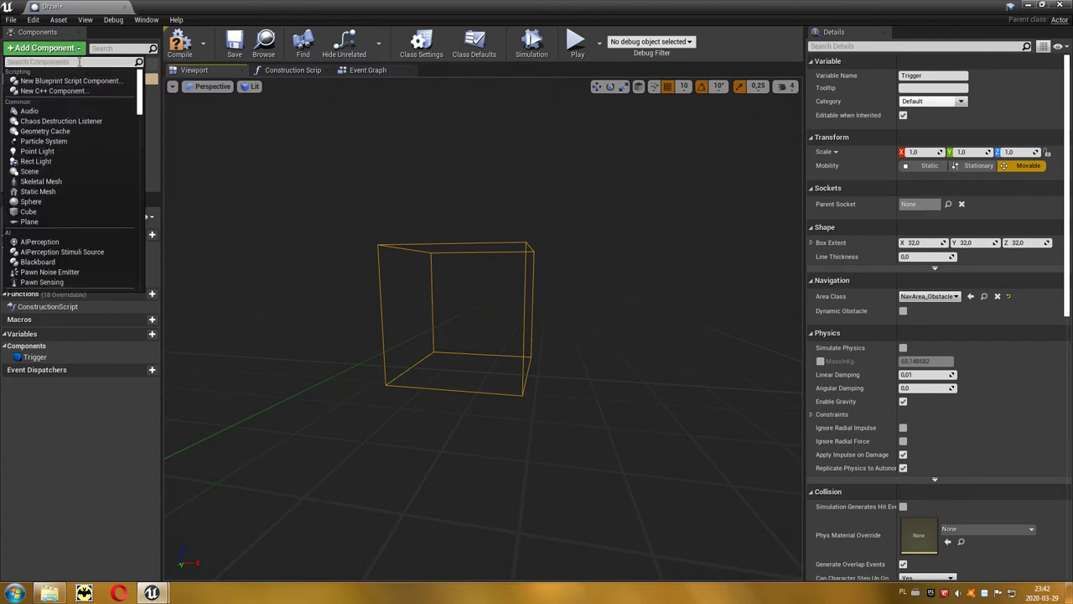
{"action": "left_click", "coordinate": [46, 212]}
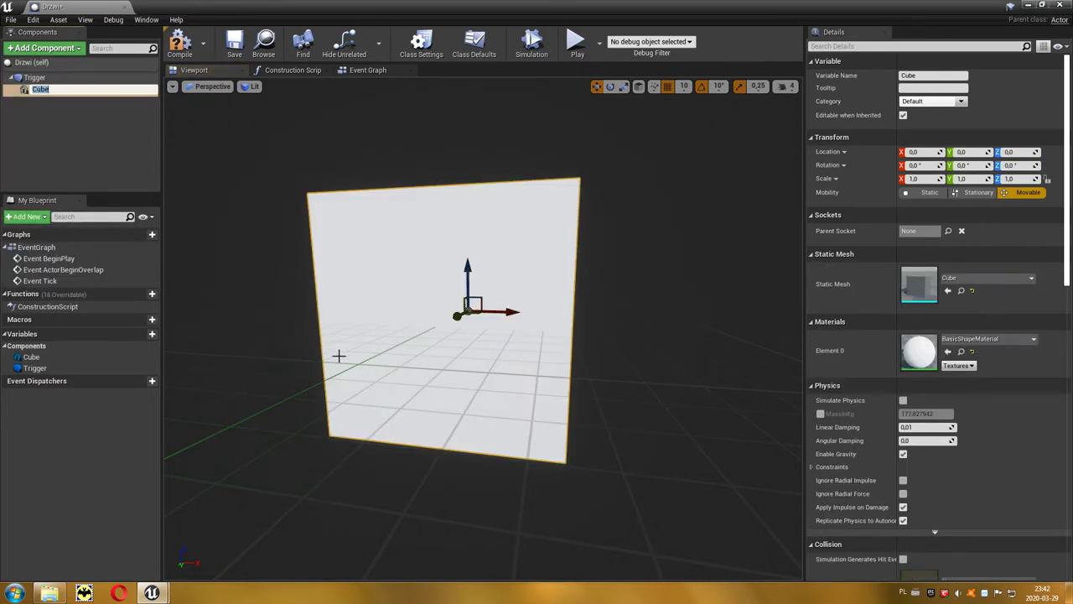
Scale the Cube to 2 × 0.25 × 2 to form a flat door panel
{"action": "left_click_drag", "start_coordinate": [442, 381], "coordinate": [378, 381]}
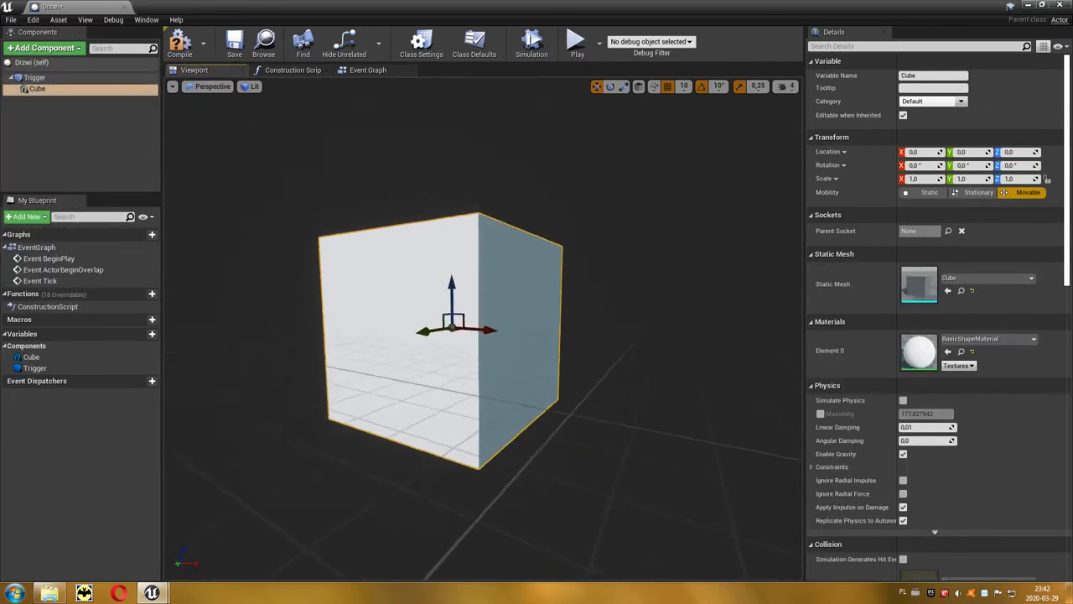
{"action": "left_click_drag", "start_coordinate": [450, 385], "coordinate": [482, 386]}
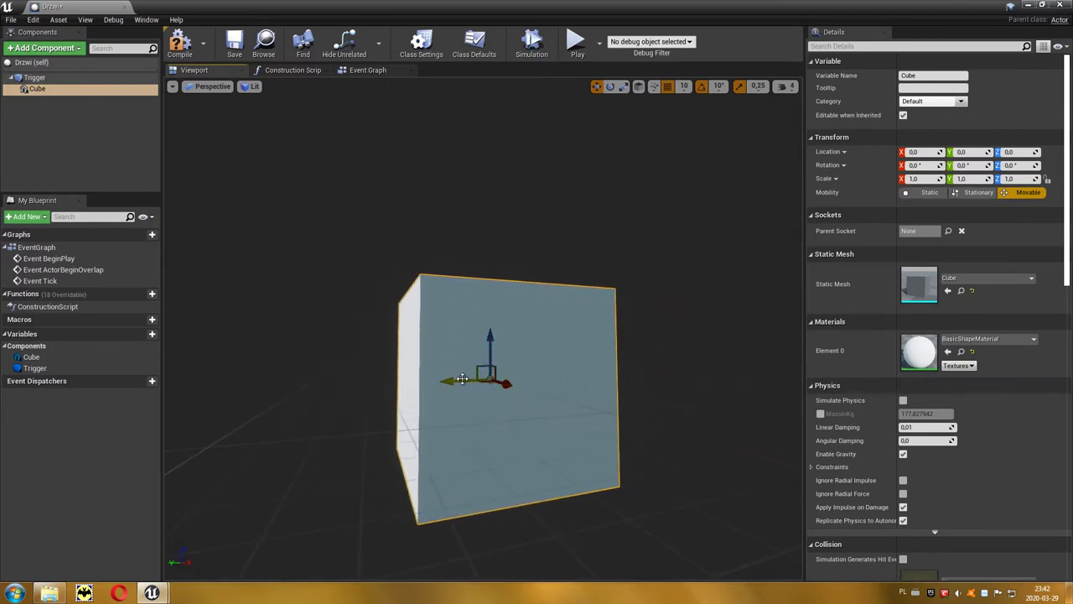
{"action": "key", "text": "r"}
{"action": "left_click_drag", "start_coordinate": [453, 381], "coordinate": [503, 382]}
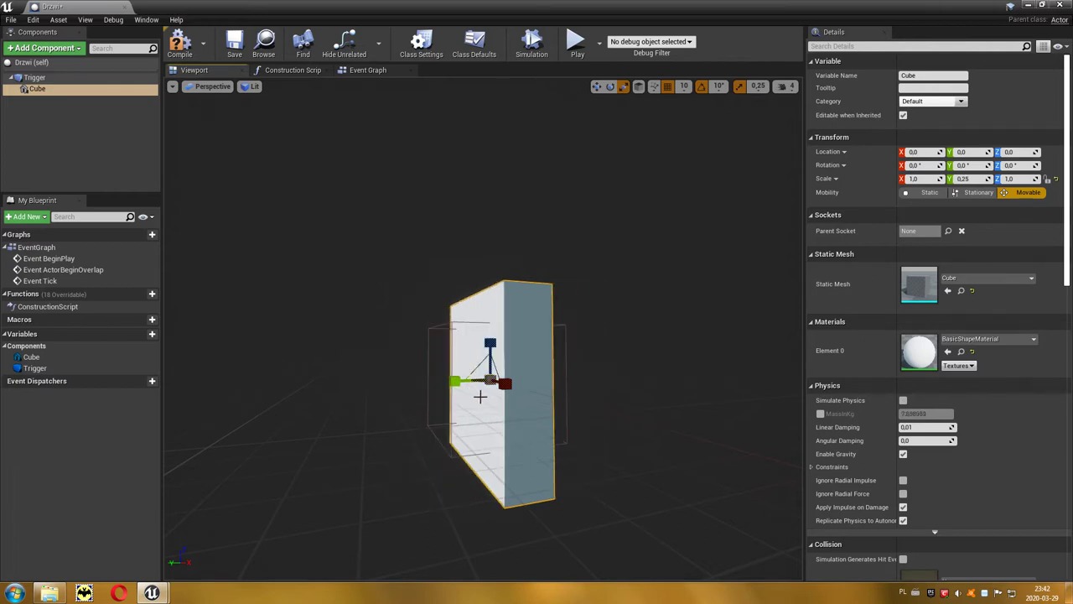
{"action": "left_click_drag", "start_coordinate": [503, 381], "coordinate": [377, 382]}
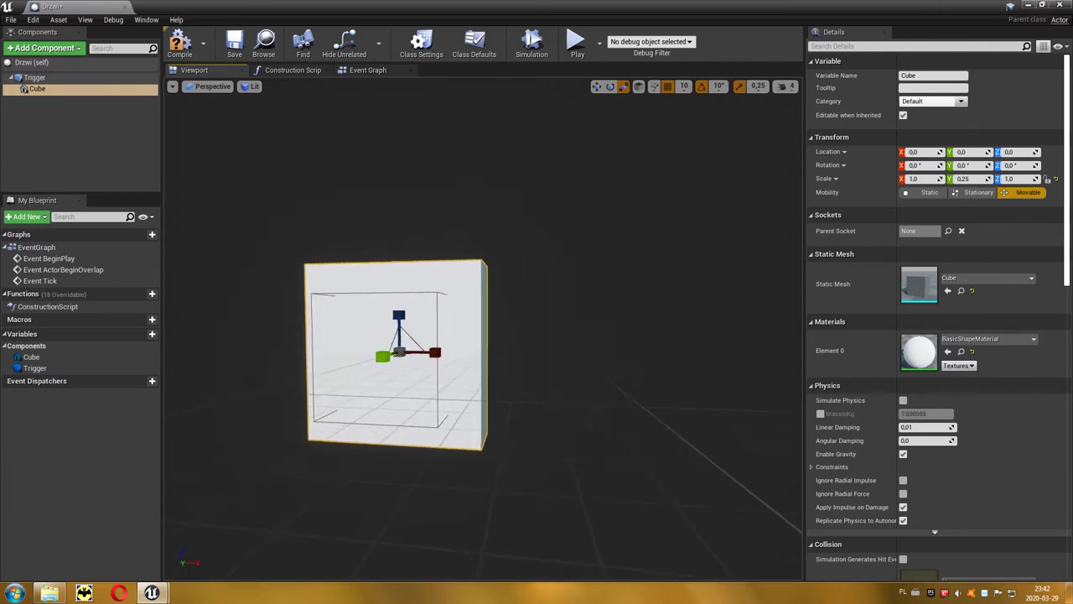
{"action": "left_click", "coordinate": [914, 178]}
{"action": "key", "text": "Tab"}
{"action": "key", "text": "Tab"}
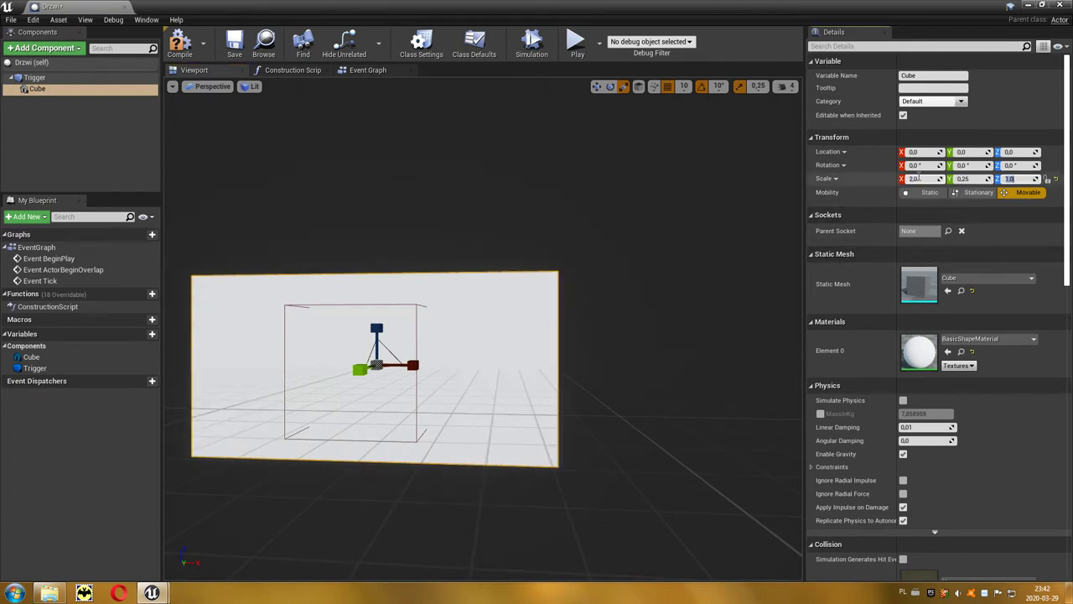
{"action": "type", "text": "2"}
{"action": "key", "text": "Return"}
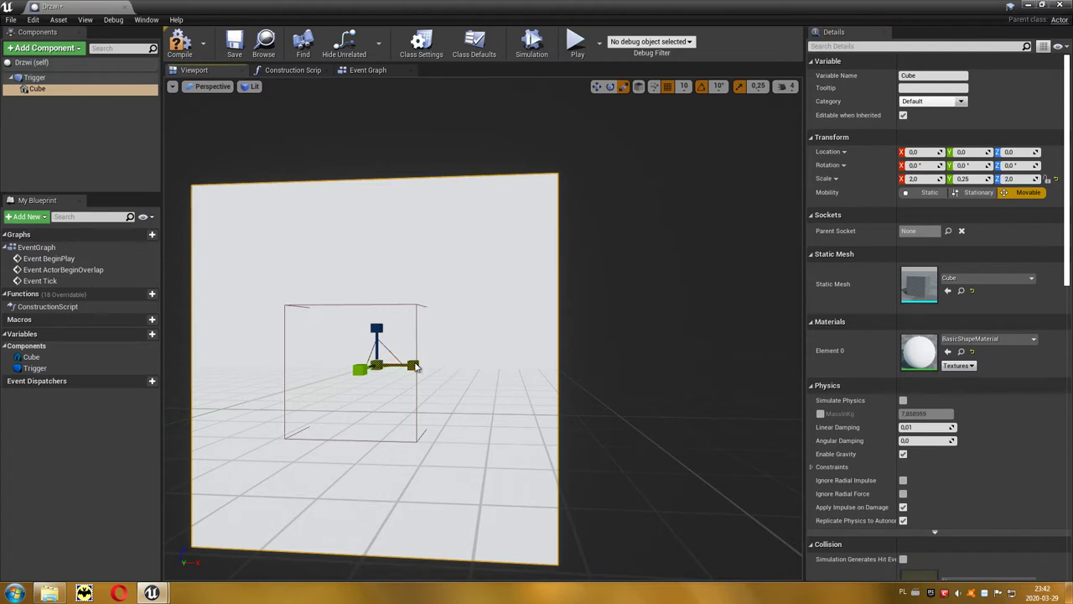
Move the door panel to Location X 100, Z 60
{"action": "key", "text": "w"}
{"action": "left_click_drag", "start_coordinate": [412, 366], "coordinate": [547, 375]}
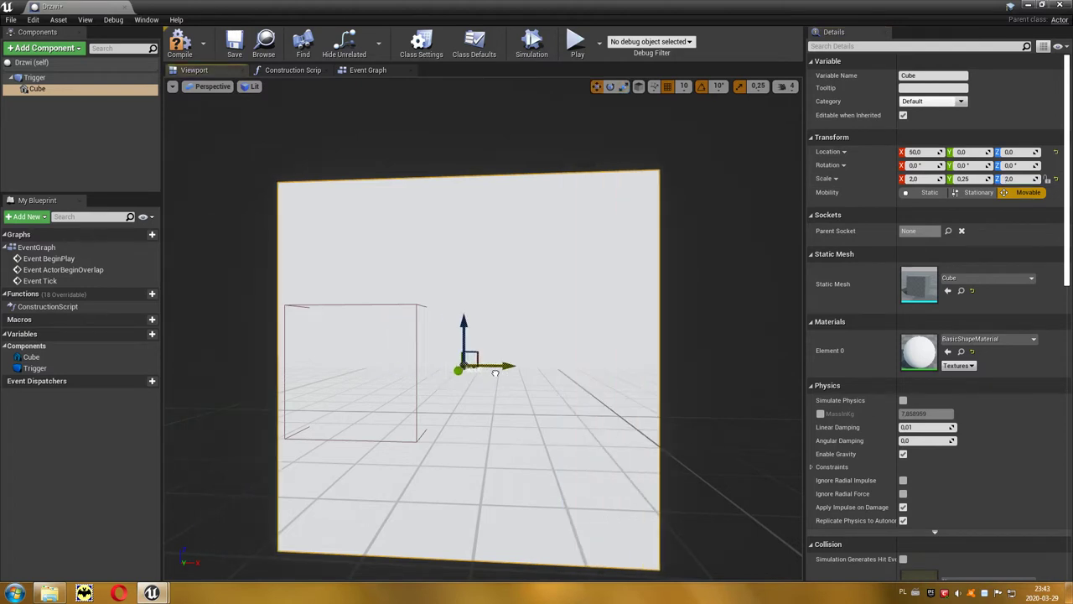
{"action": "right_click_drag", "start_coordinate": [546, 374], "coordinate": [503, 386]}
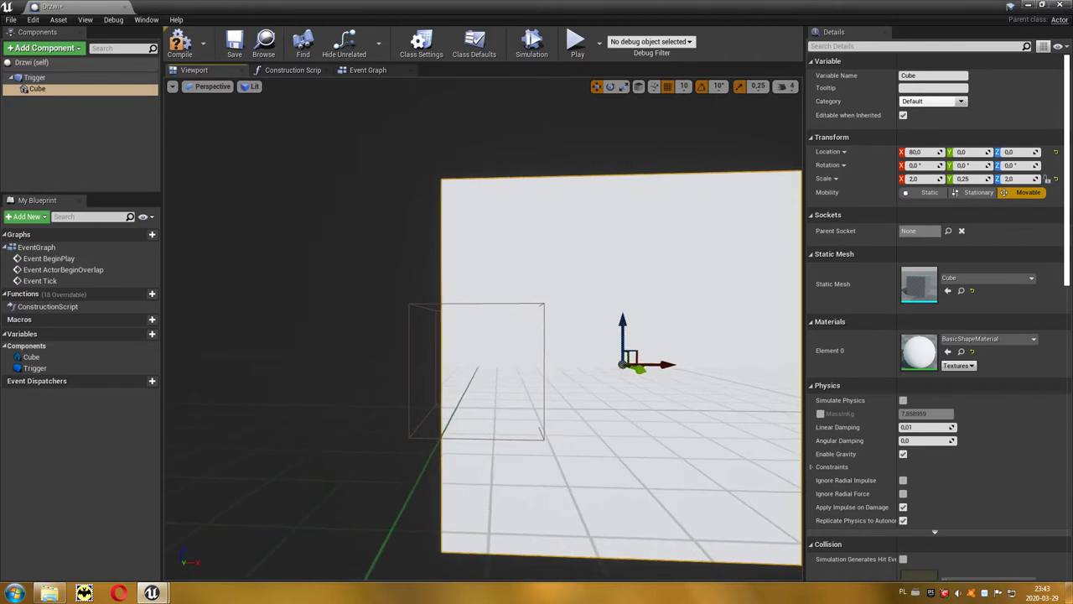
{"action": "left_click_drag", "start_coordinate": [605, 374], "coordinate": [647, 372]}
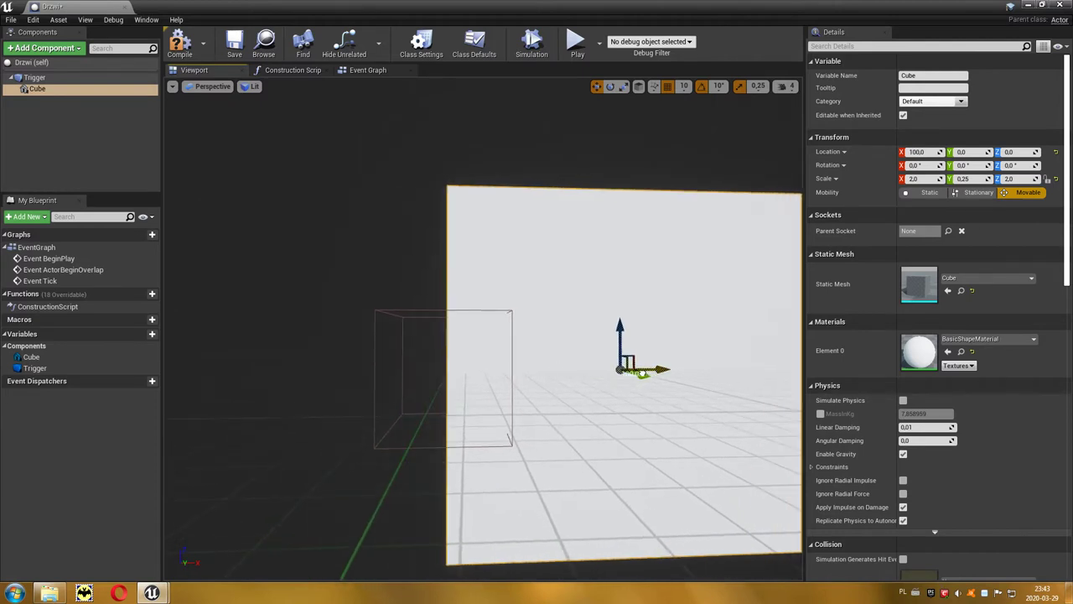
{"action": "left_click_drag", "start_coordinate": [619, 336], "coordinate": [606, 234]}
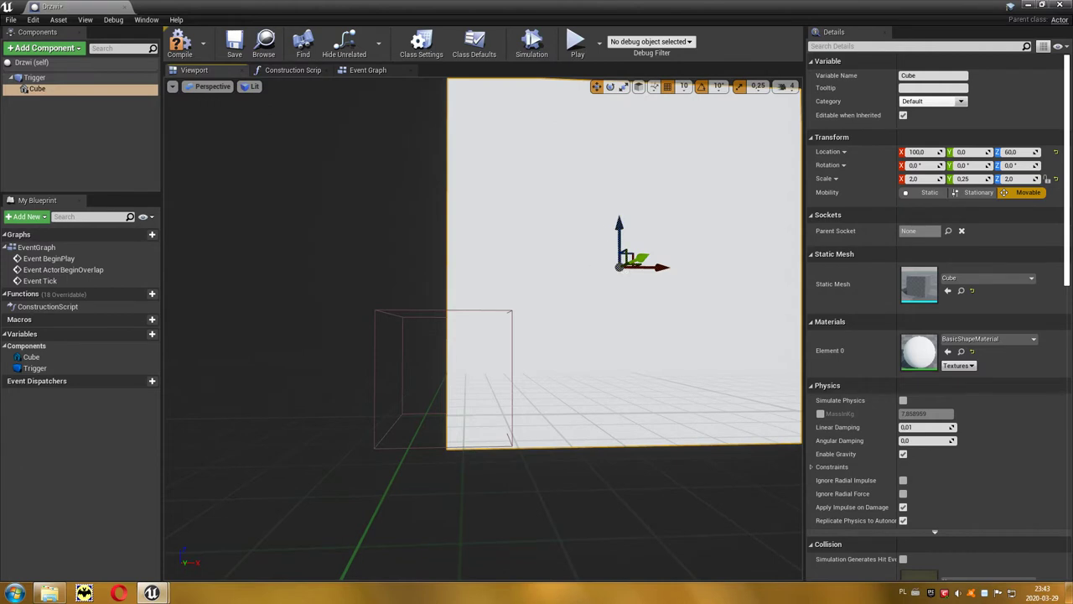
{"action": "right_click_drag", "start_coordinate": [606, 233], "coordinate": [587, 243]}
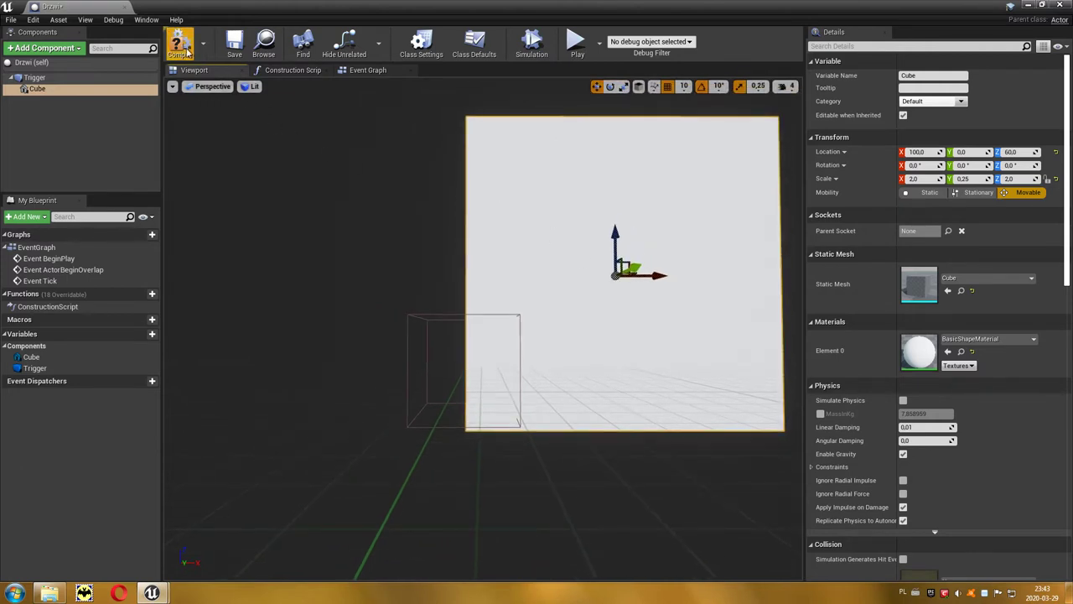
{"action": "left_click", "coordinate": [1028, 7]}
Focus the placed Drzwi actor, rotate it about 80°, and reopen the Drzwi Blueprint
{"action": "key", "text": "f"}
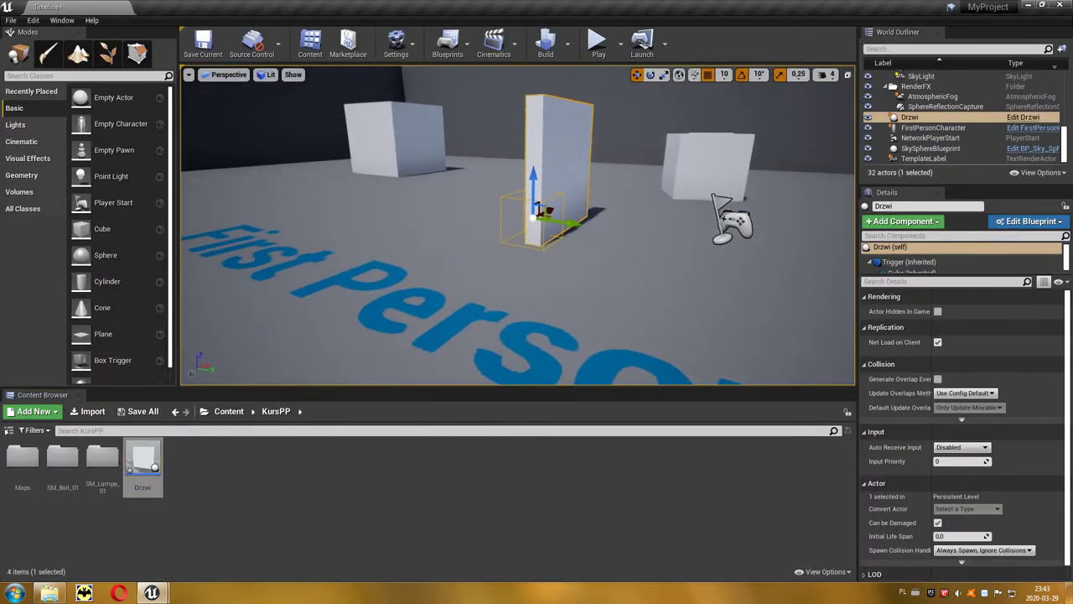
{"action": "mouse_move", "coordinate": [543, 209]}
{"action": "left_mouse_down"}
{"action": "mouse_move", "coordinate": [657, 248]}
{"action": "mouse_move", "coordinate": [692, 237]}
{"action": "left_mouse_up"}
{"action": "key", "text": "e"}
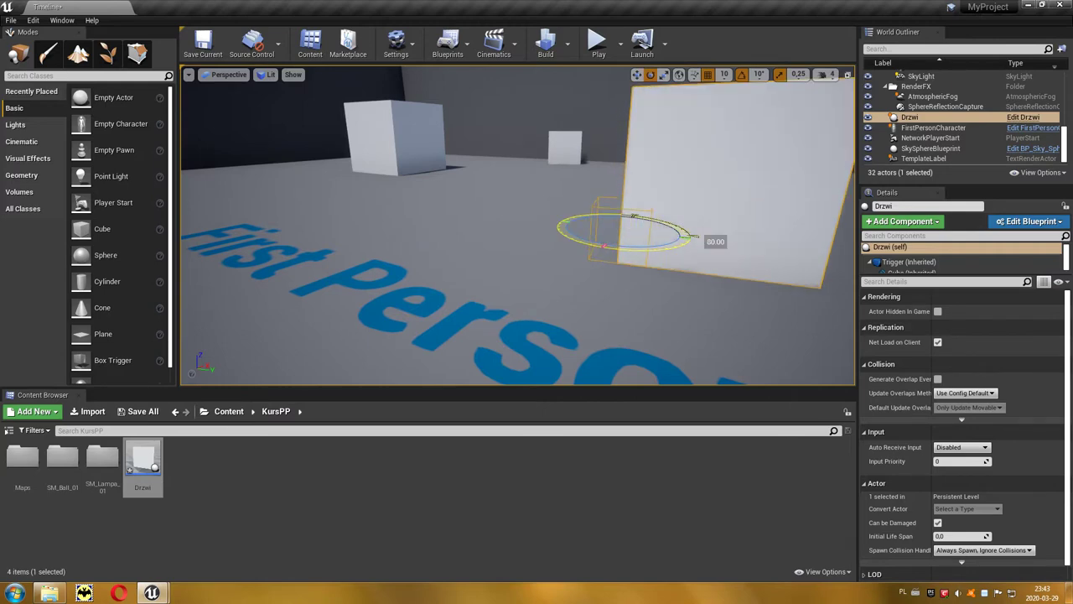
{"action": "left_click_drag", "start_coordinate": [693, 238], "coordinate": [702, 235]}
{"action": "mouse_move", "coordinate": [702, 235]}
{"action": "right_mouse_down"}
{"action": "mouse_move", "coordinate": [696, 201]}
{"action": "mouse_move", "coordinate": [720, 201]}
{"action": "right_mouse_up"}
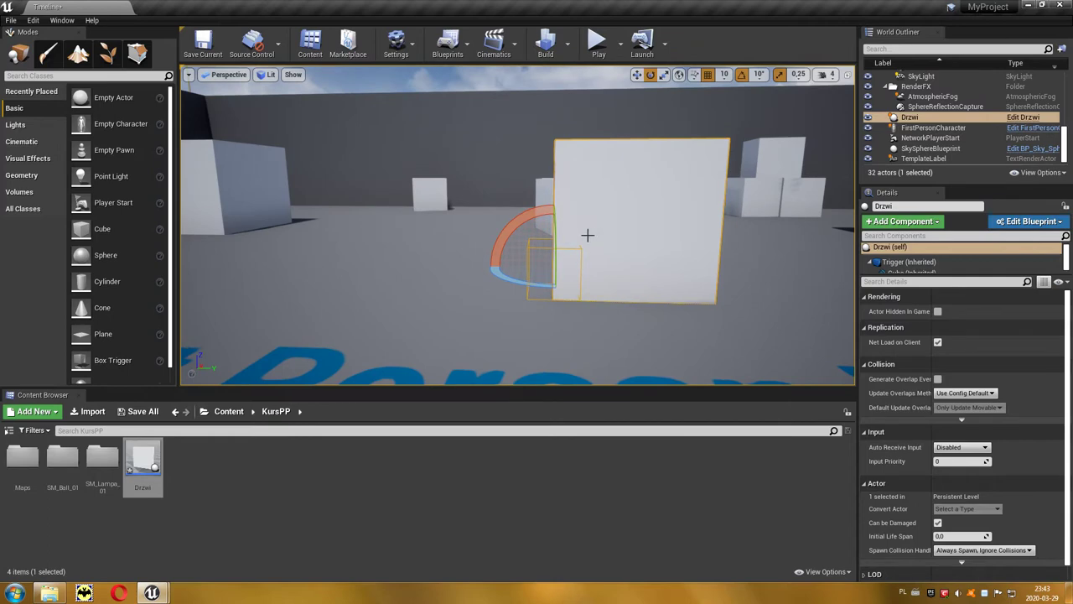
{"action": "key", "text": "w"}
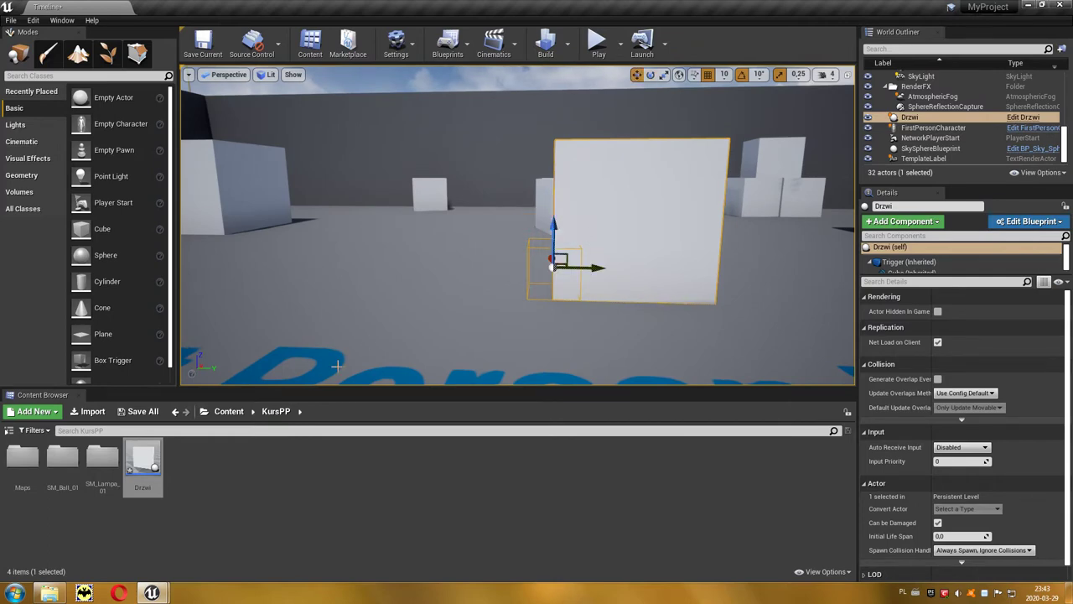
{"action": "double_click", "coordinate": [144, 462]}
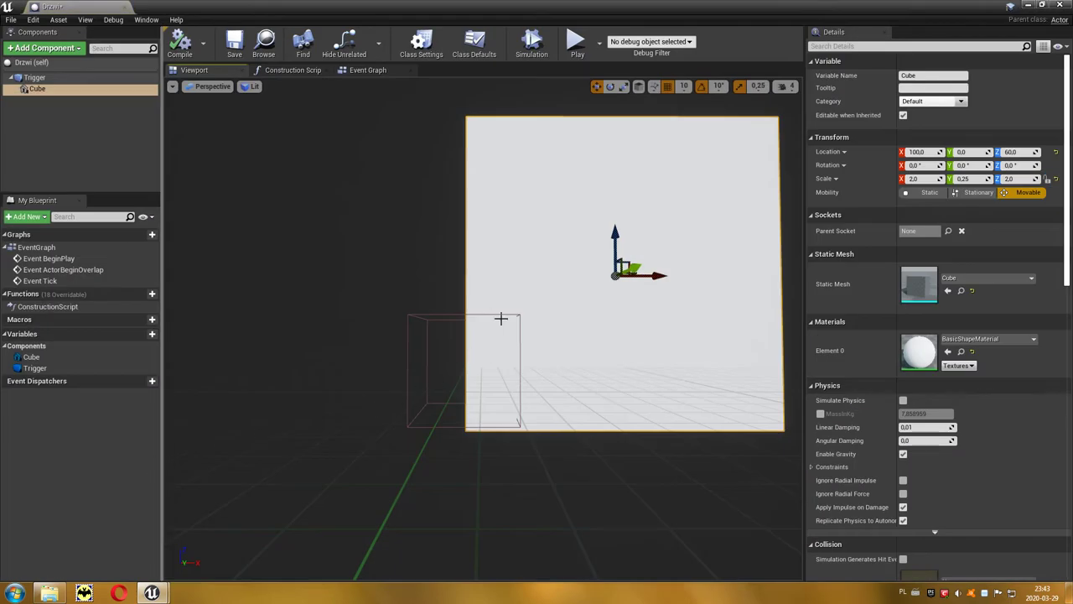
Rename Cube to CubePrawy, duplicate it, and slide the copy to X -100
{"action": "left_click", "coordinate": [909, 75]}
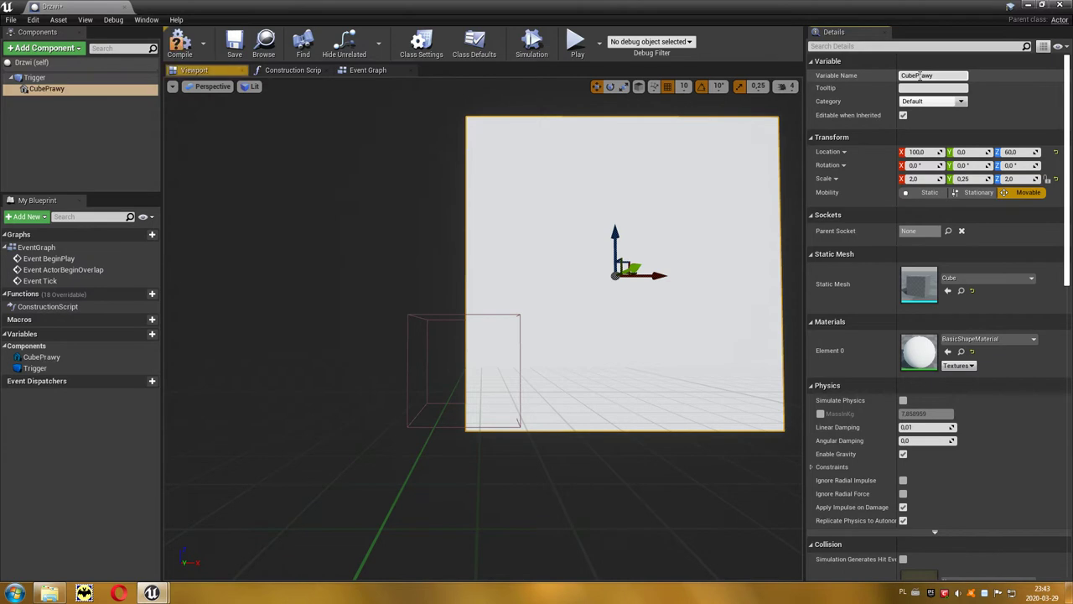
{"action": "key", "text": "Return"}
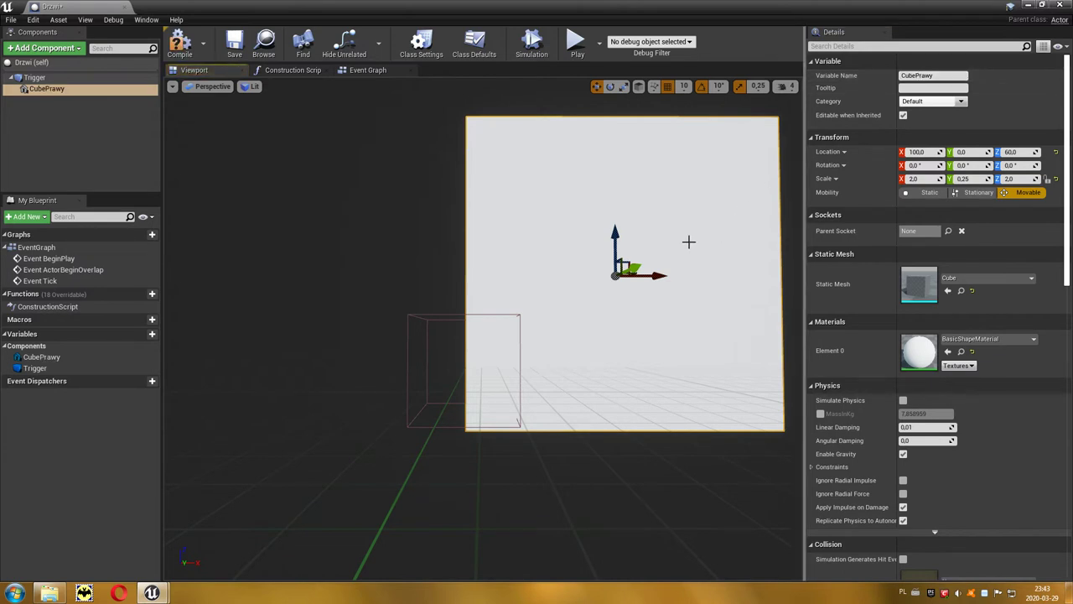
{"action": "key", "text": "ctrl+w"}
{"action": "left_click_drag", "start_coordinate": [657, 276], "coordinate": [355, 295]}
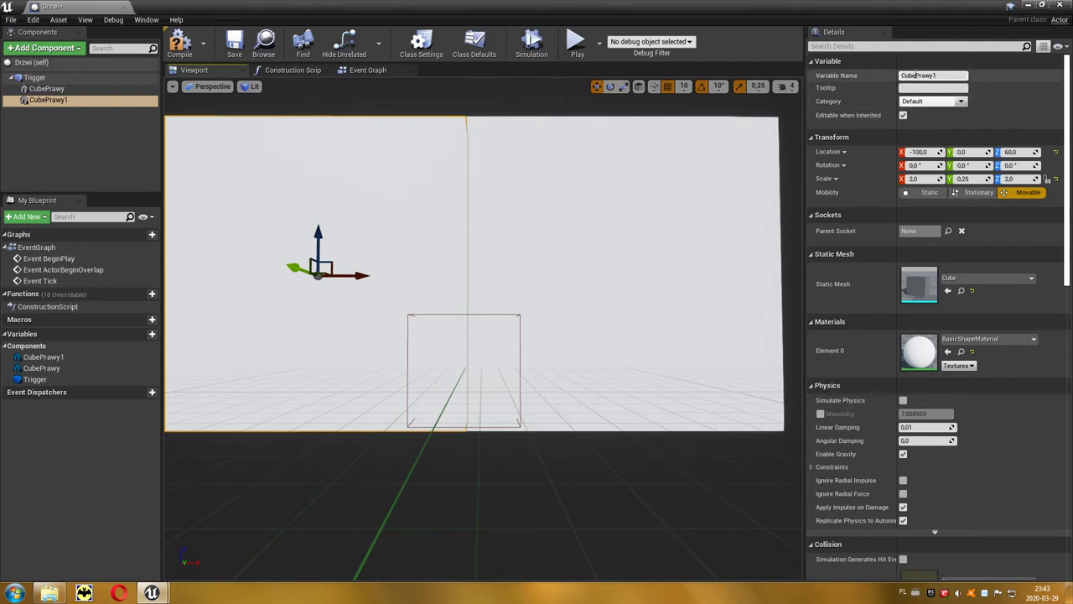
Rename the duplicated panel to CubeLewy
{"action": "left_click", "coordinate": [916, 75]}
{"action": "type", "text": "Lewy"}
{"action": "key", "text": "Return"}
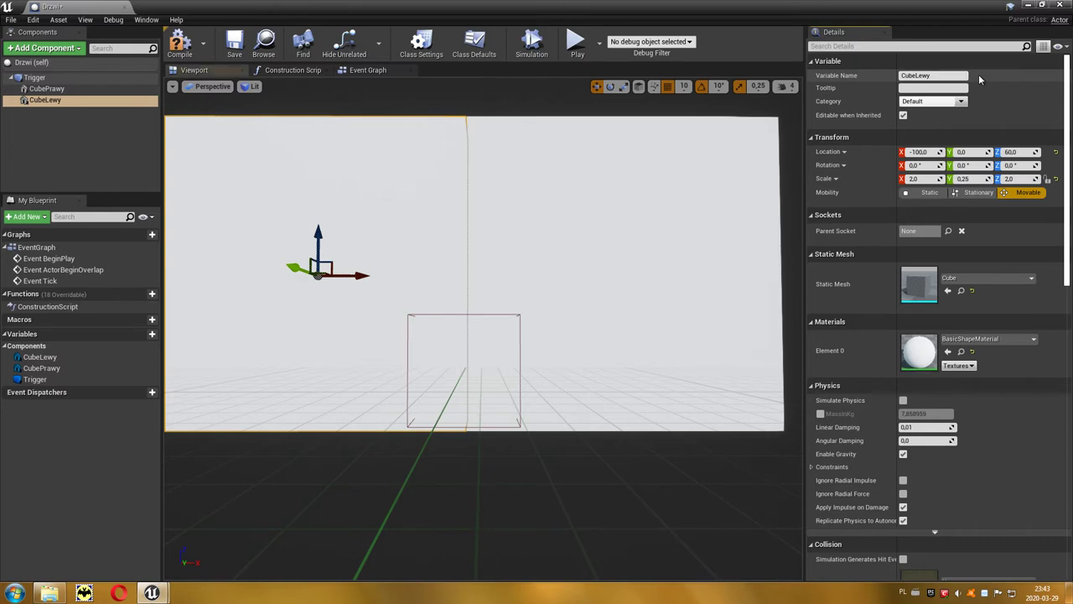
{"action": "mouse_move", "coordinate": [382, 10]}
{"action": "left_mouse_down"}
{"action": "mouse_move", "coordinate": [399, 379]}
{"action": "mouse_move", "coordinate": [444, 177]}
{"action": "left_mouse_up"}
{"action": "double_click", "coordinate": [444, 178]}
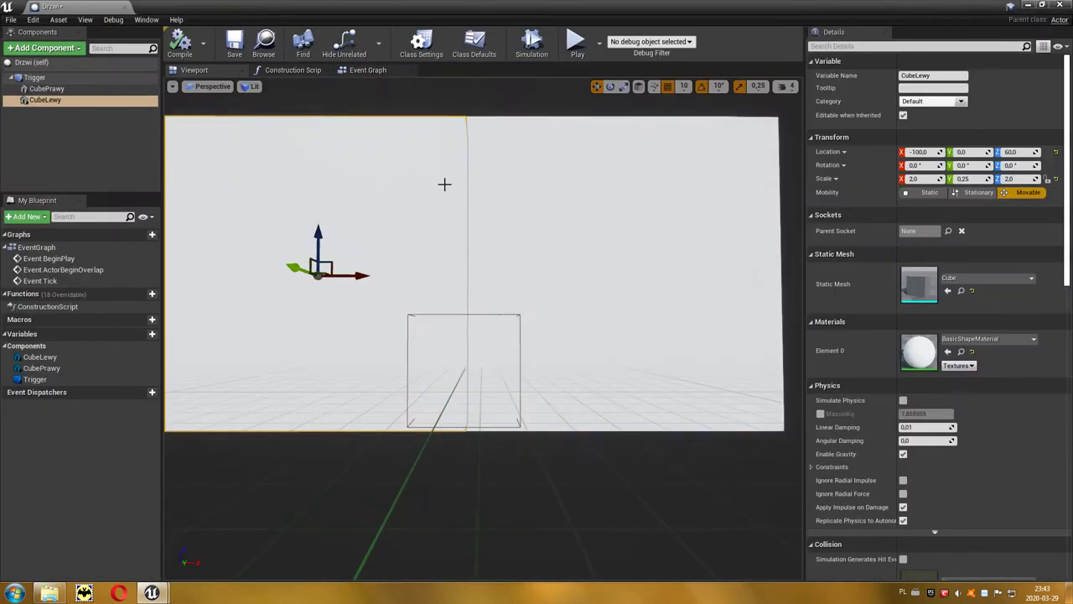
{"action": "left_click", "coordinate": [46, 78]}
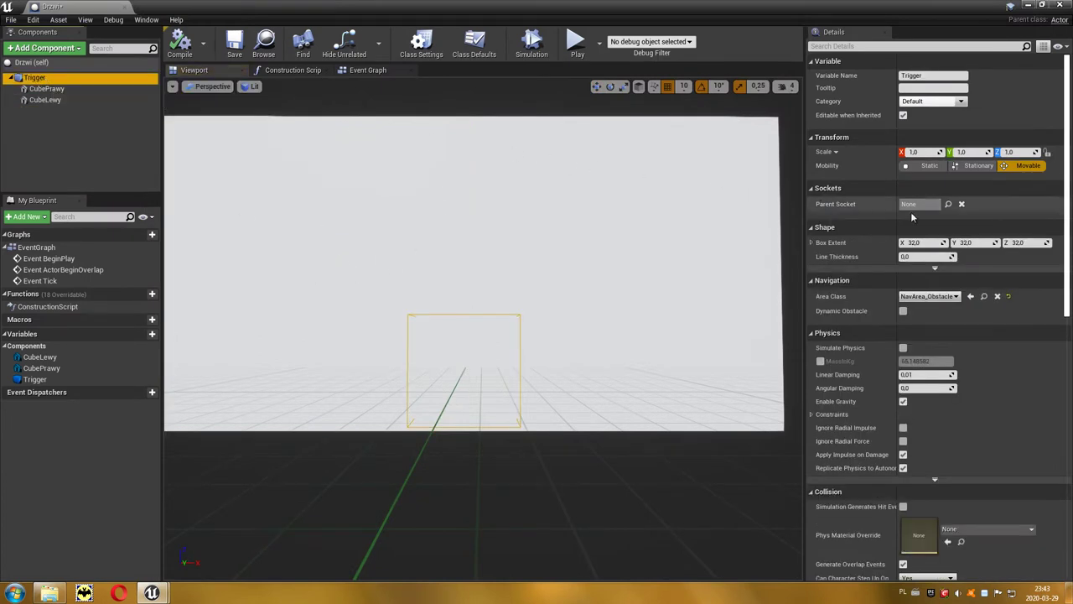
Set Trigger's Box Extent X and Y to 100, keeping Z at 32
{"action": "left_click", "coordinate": [926, 242]}
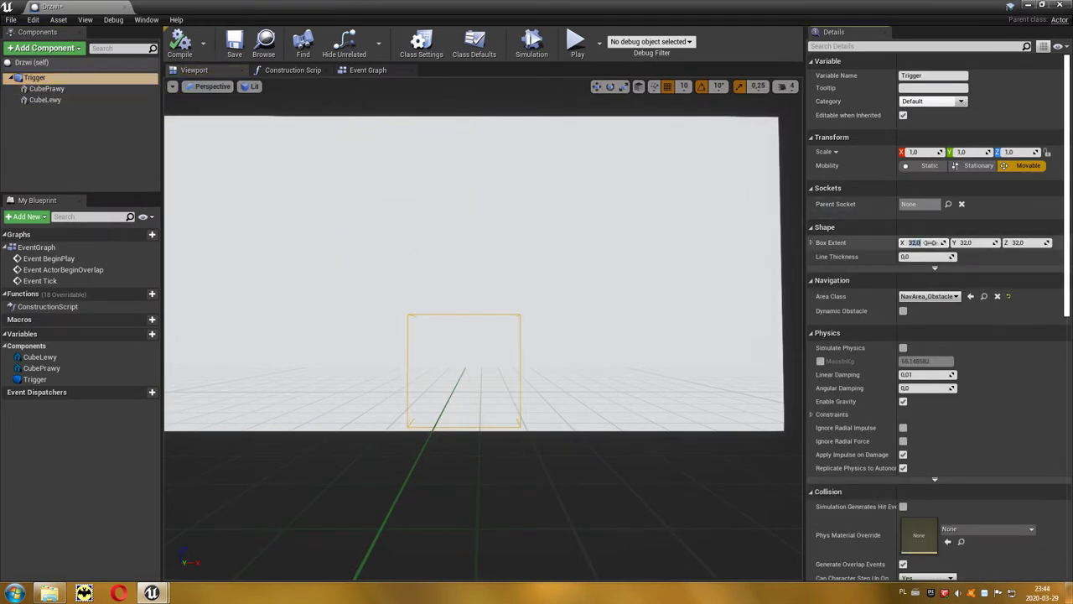
{"action": "type", "text": "100"}
{"action": "key", "text": "Tab"}
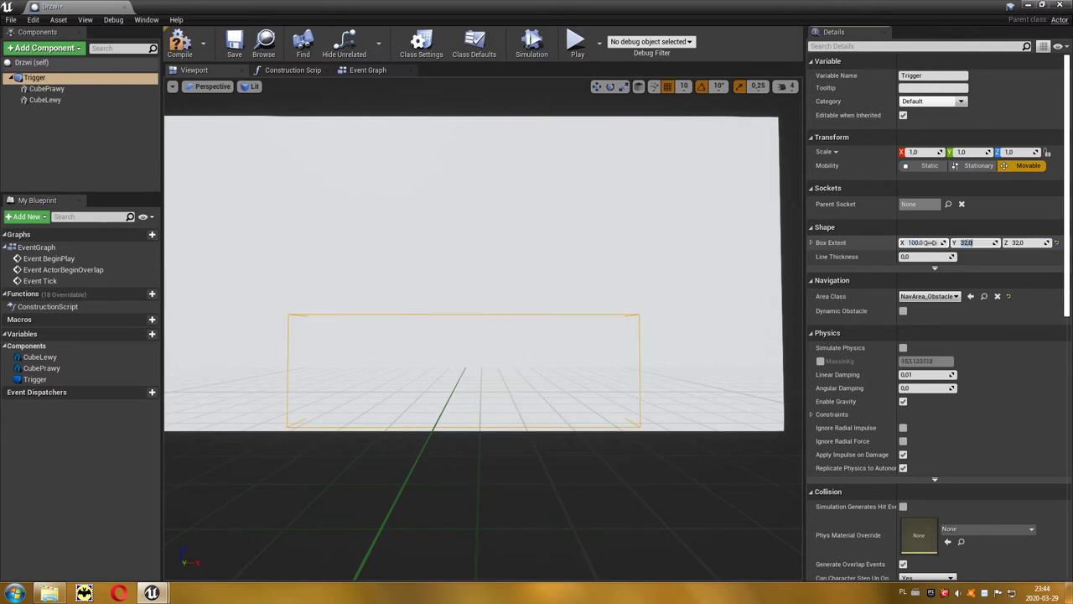
{"action": "type", "text": "100"}
{"action": "key", "text": "Return"}
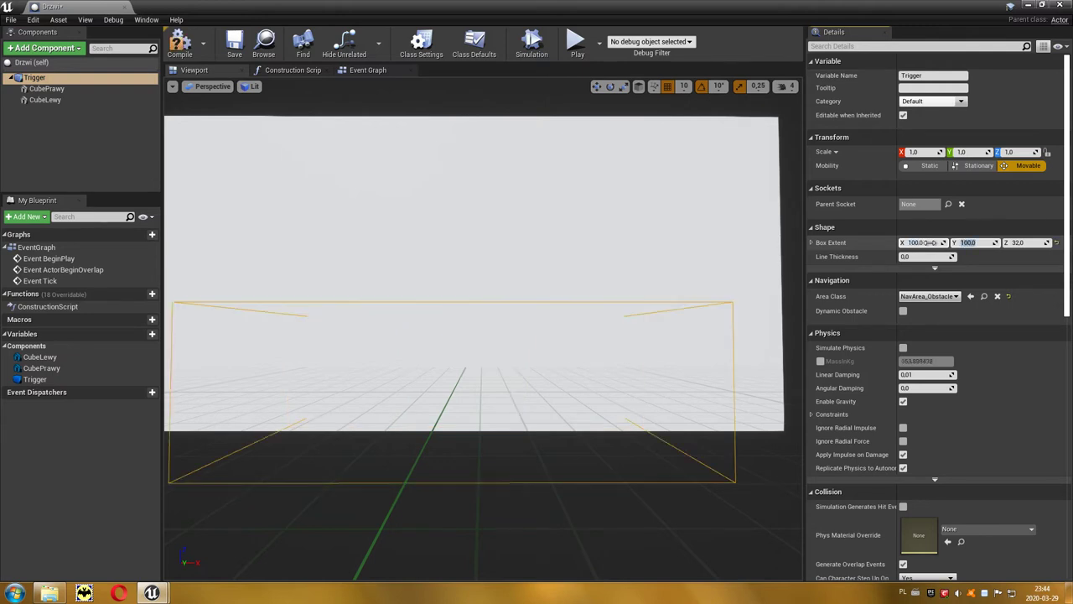
{"action": "mouse_move", "coordinate": [469, 335]}
{"action": "right_mouse_down"}
{"action": "mouse_move", "coordinate": [587, 293]}
{"action": "mouse_move", "coordinate": [553, 298]}
{"action": "mouse_move", "coordinate": [520, 277]}
{"action": "right_mouse_up"}
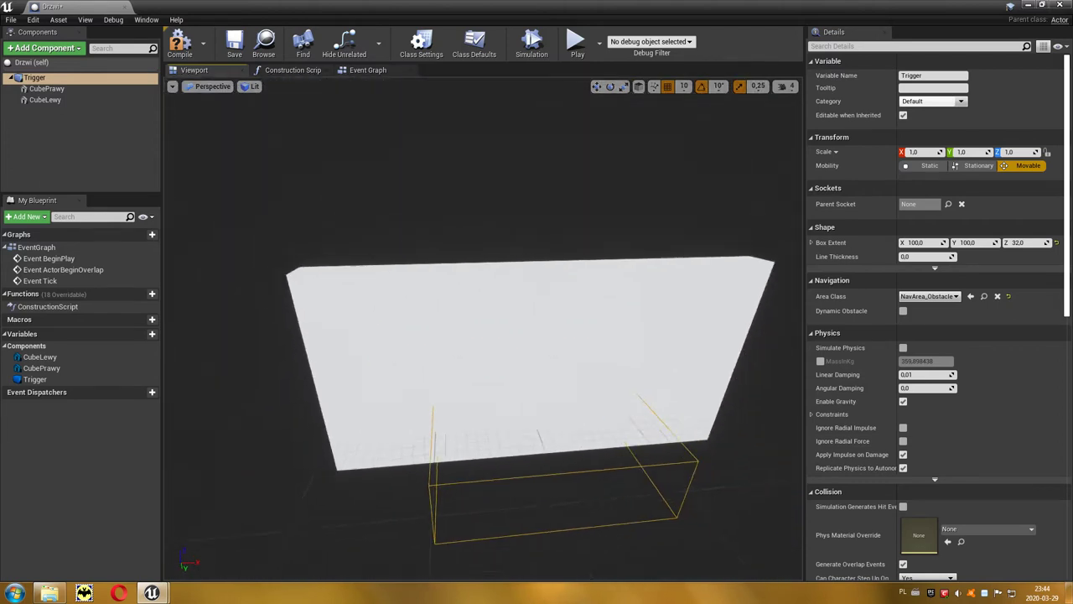
{"action": "right_click_drag", "start_coordinate": [519, 277], "coordinate": [658, 283]}
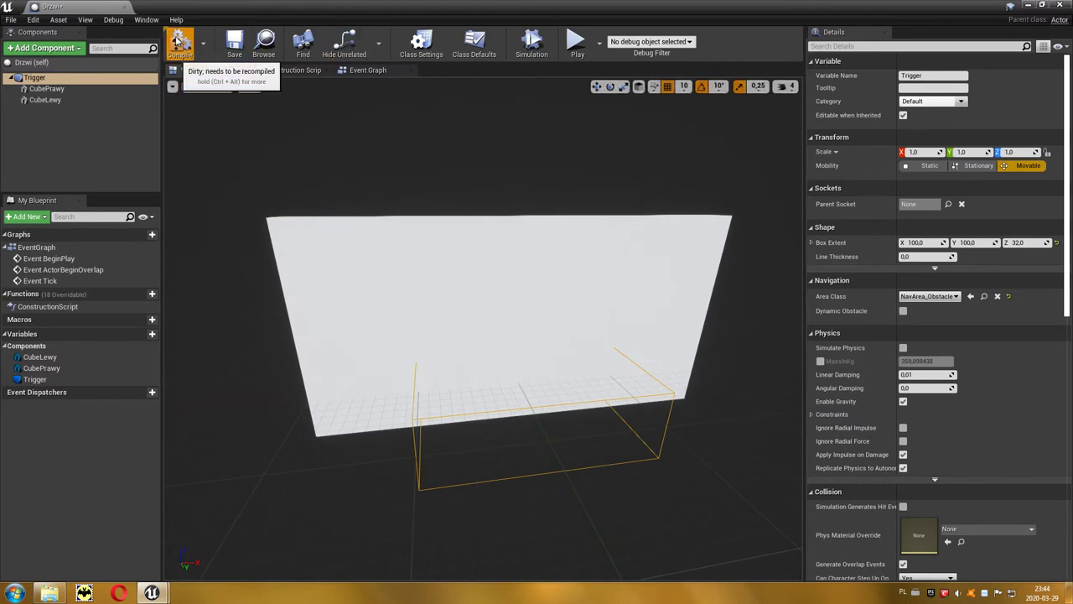
{"action": "left_click", "coordinate": [393, 319]}
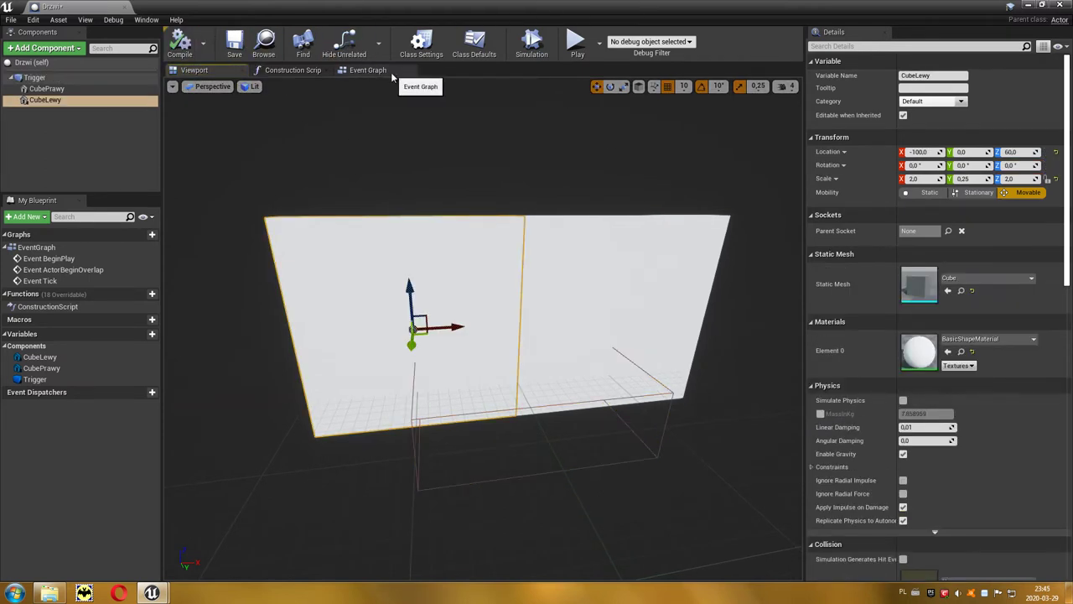
Add an On Component Begin Overlap event for Trigger to the event graph
{"action": "left_click", "coordinate": [390, 72]}
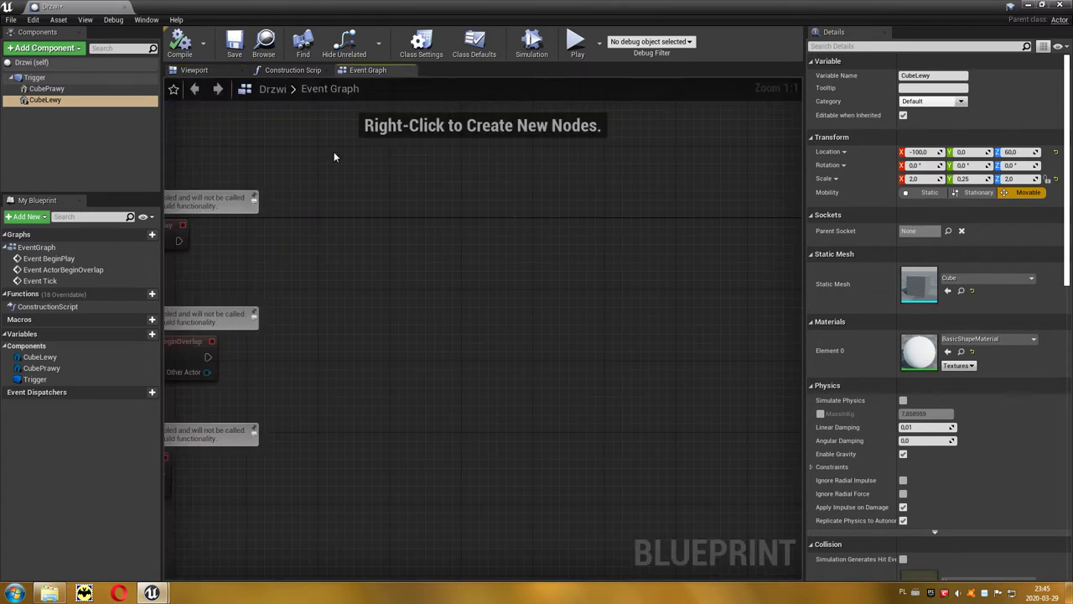
{"action": "left_click", "coordinate": [51, 100]}
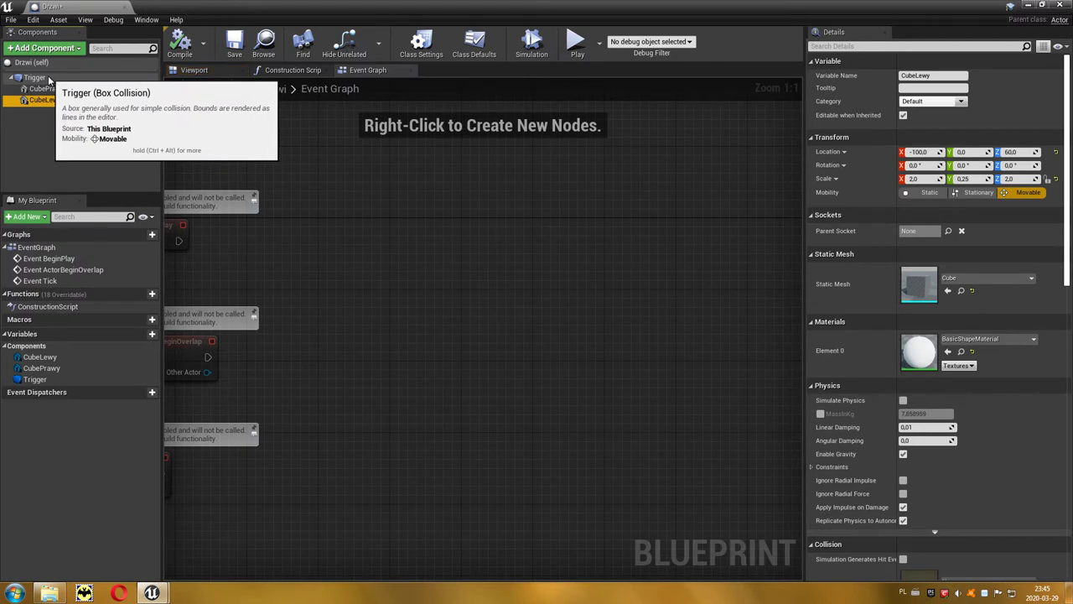
{"action": "left_click", "coordinate": [52, 80]}
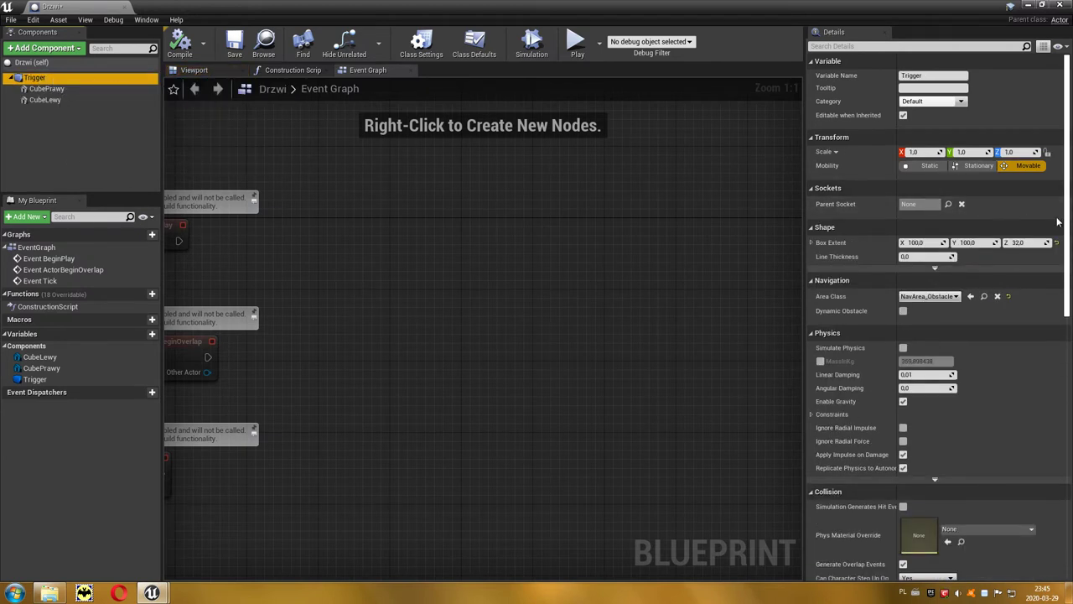
{"action": "left_click_drag", "start_coordinate": [1068, 227], "coordinate": [1069, 488]}
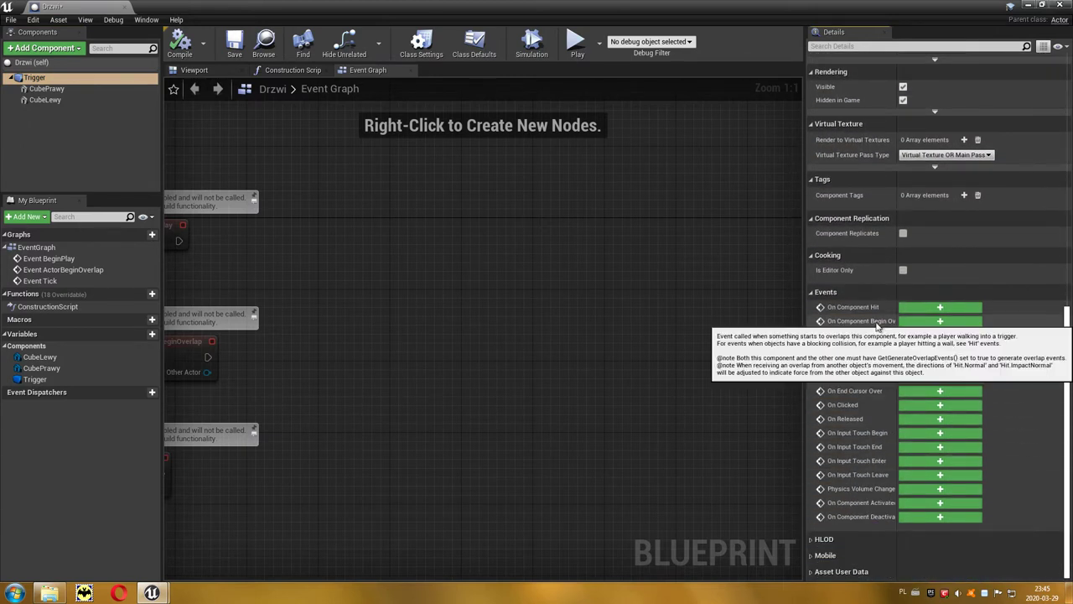
{"action": "left_click_drag", "start_coordinate": [898, 321], "coordinate": [919, 323]}
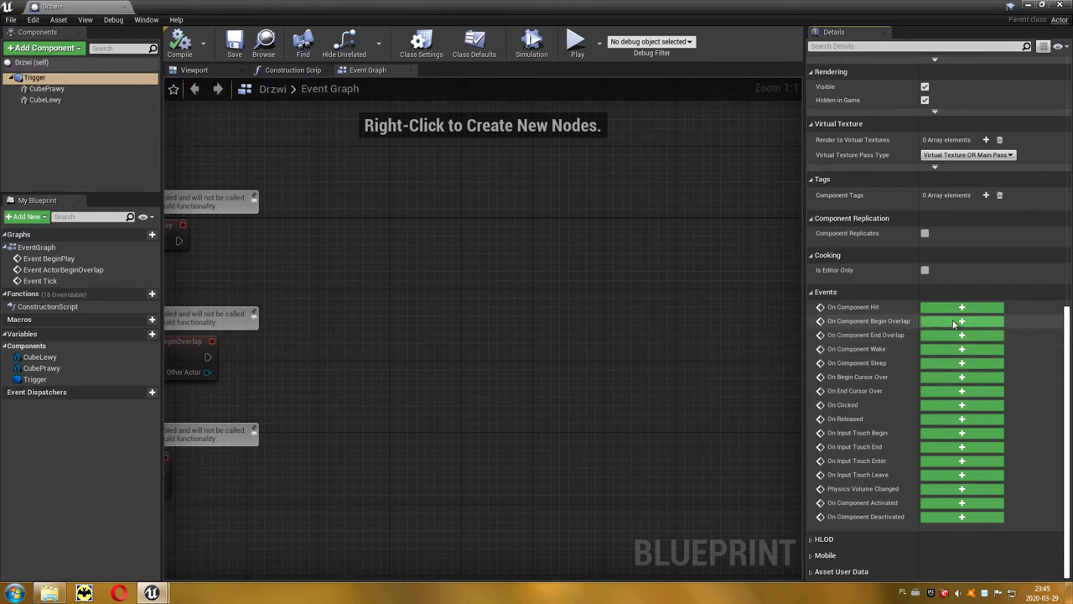
{"action": "left_click", "coordinate": [953, 319]}
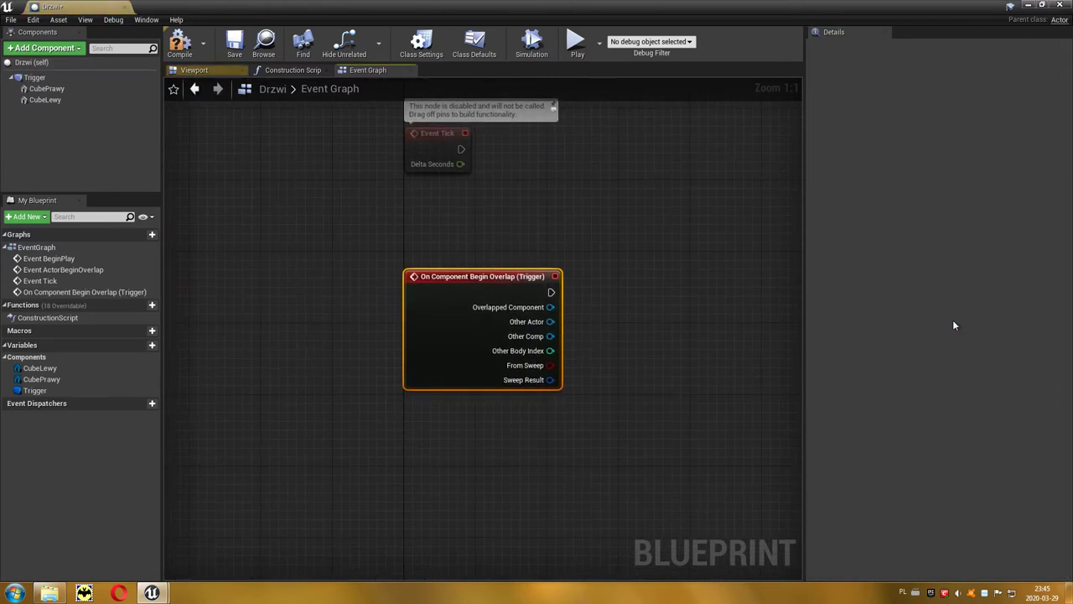
Add Trigger's On Component End Overlap event and a CubePrawy reference node
{"action": "left_click", "coordinate": [33, 78]}
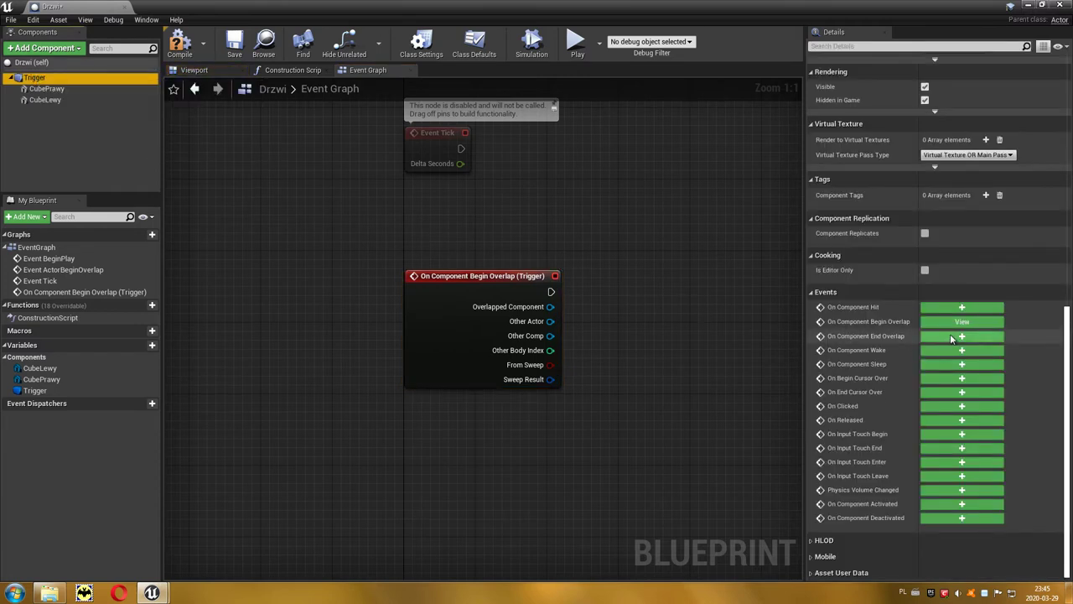
{"action": "left_click", "coordinate": [951, 335]}
{"action": "right_click_drag", "start_coordinate": [610, 286], "coordinate": [461, 357]}
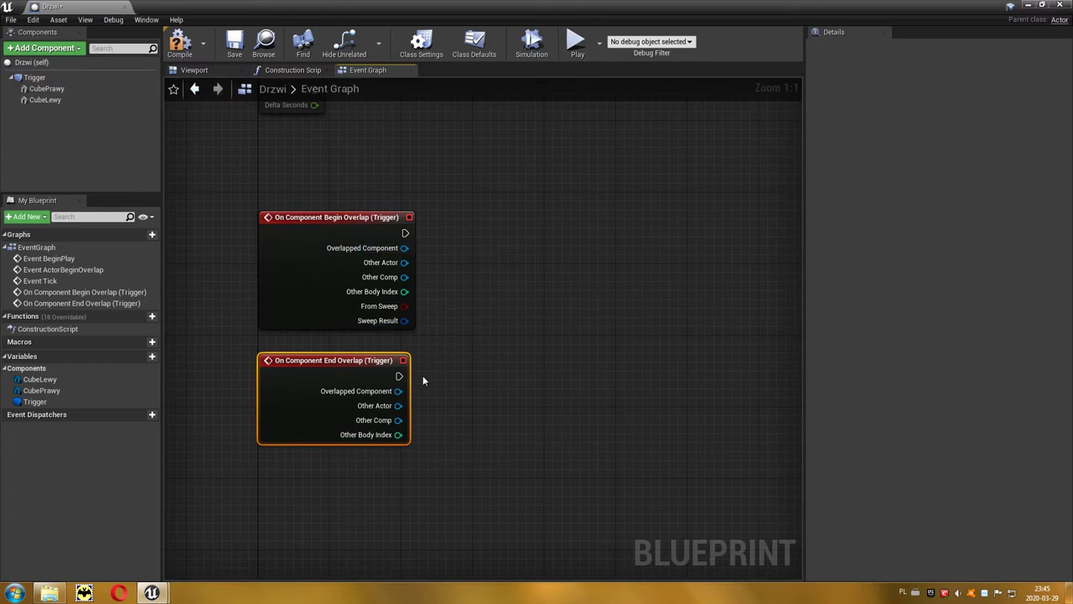
{"action": "left_click_drag", "start_coordinate": [46, 88], "coordinate": [371, 472]}
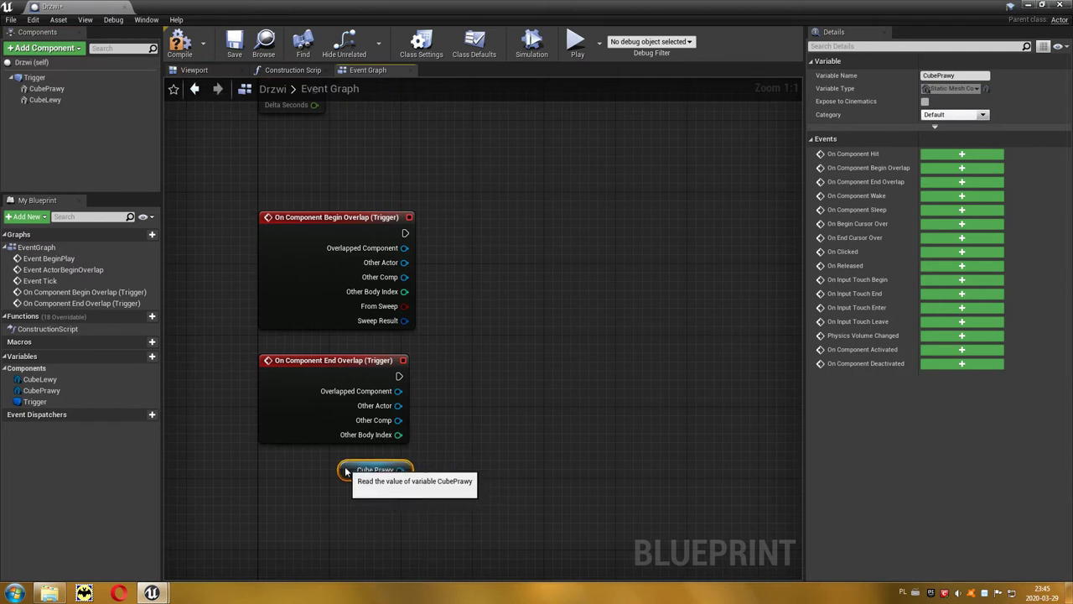
Place a Cube Lewy reference and add a teleporting SetRelativeLocation node targeting Cube Prawy
{"action": "left_click_drag", "start_coordinate": [43, 98], "coordinate": [346, 501]}
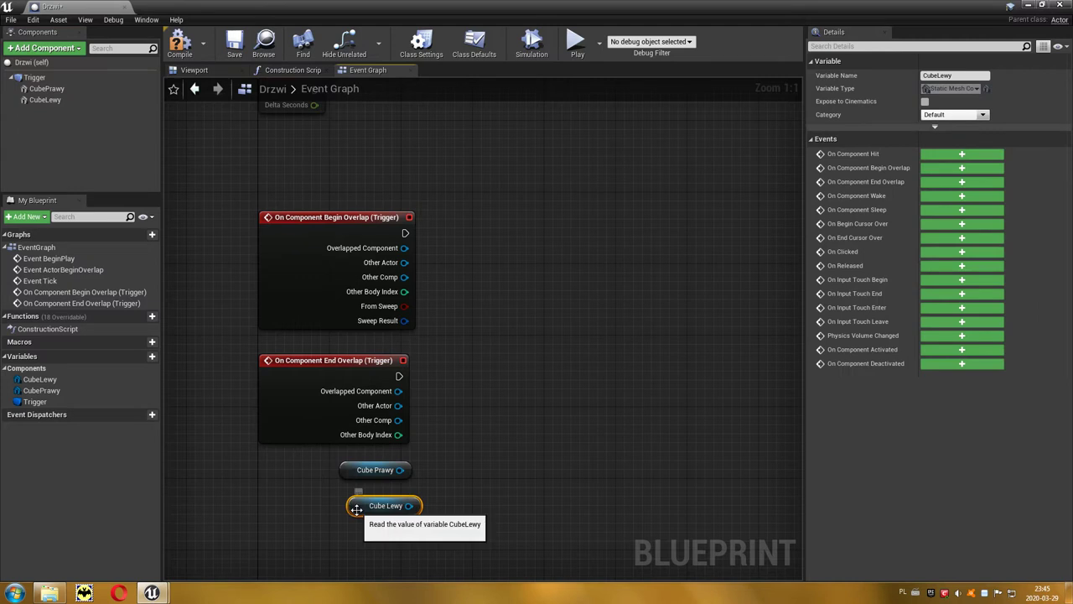
{"action": "left_click_drag", "start_coordinate": [349, 505], "coordinate": [340, 497]}
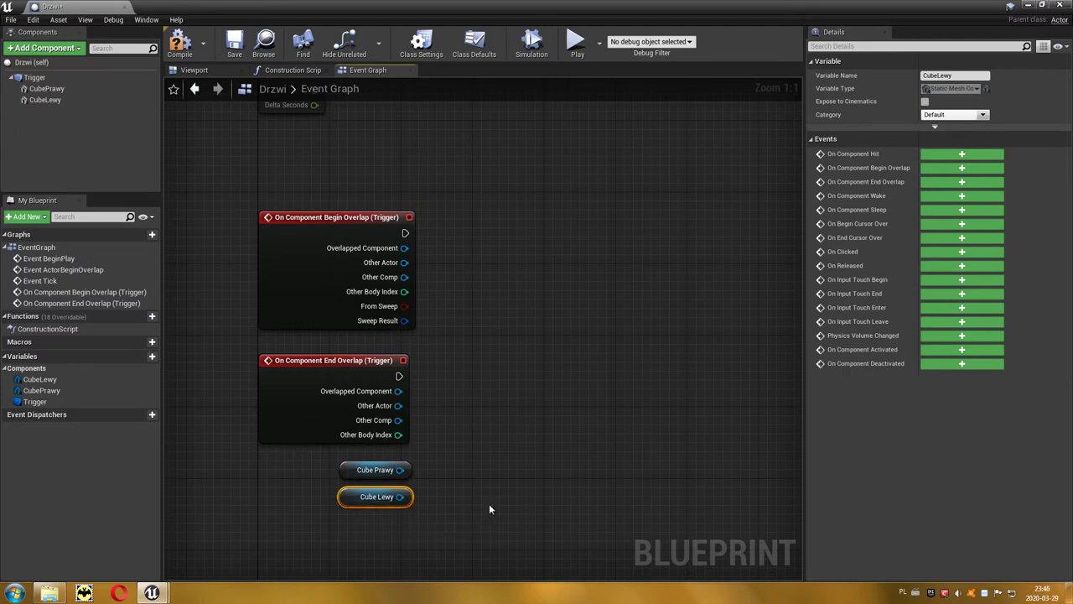
{"action": "left_click_drag", "start_coordinate": [400, 469], "coordinate": [570, 412]}
{"action": "type", "text": "location"}
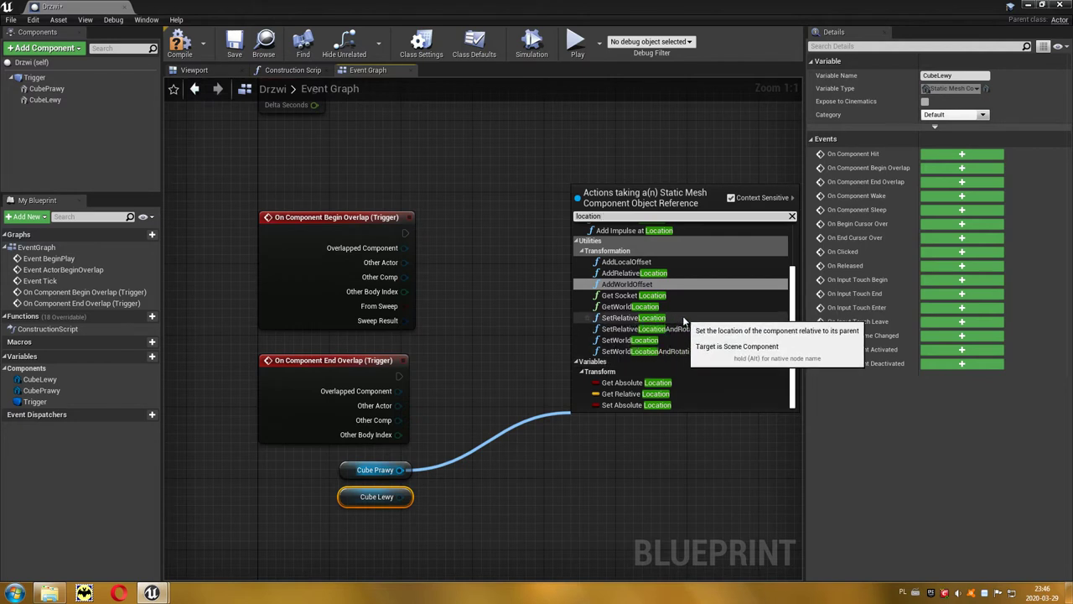
{"action": "left_click", "coordinate": [684, 318]}
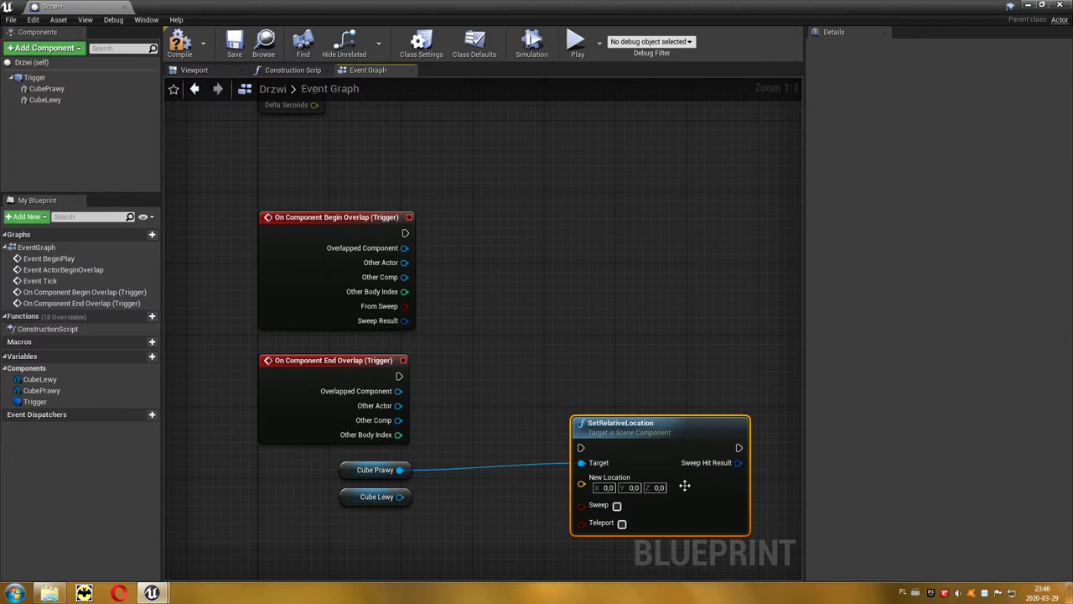
{"action": "left_click", "coordinate": [621, 523]}
Check both cubes' viewport locations, then set New Location to X 100, Z 60
{"action": "left_click", "coordinate": [207, 68]}
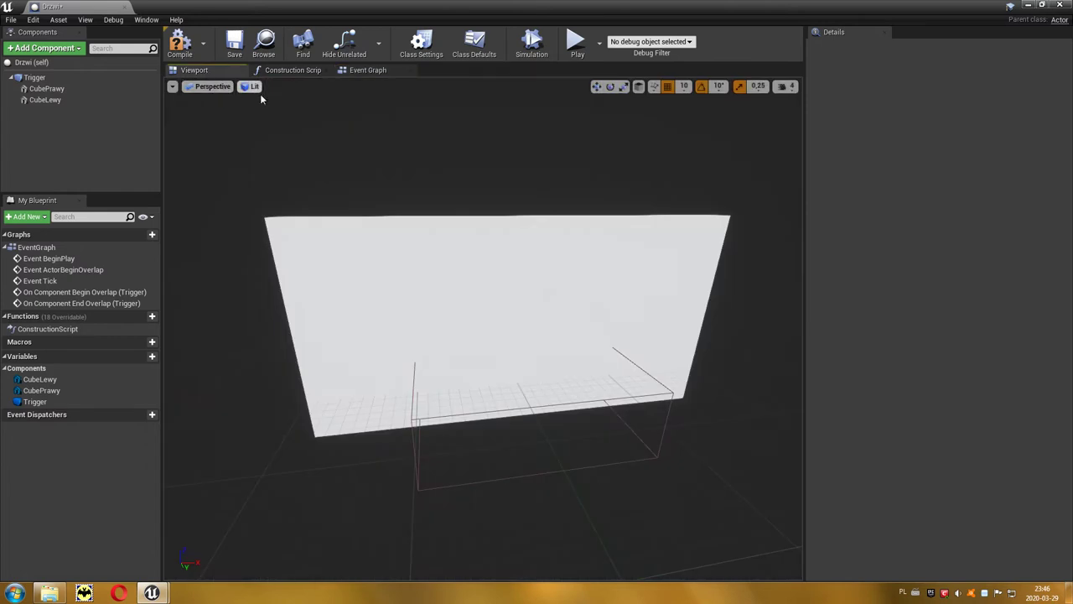
{"action": "left_click", "coordinate": [607, 253]}
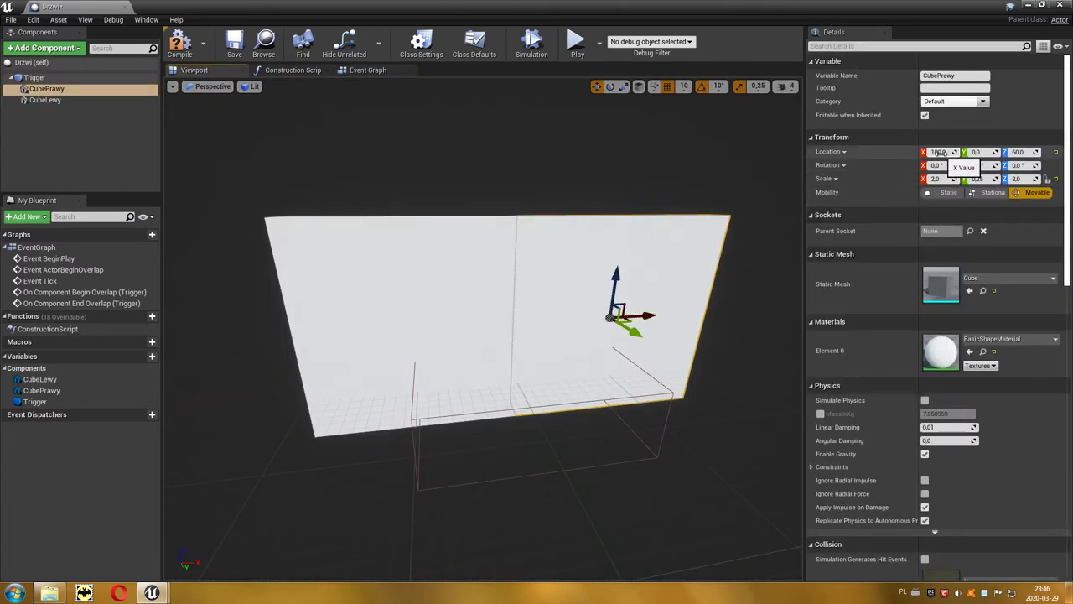
{"action": "left_click", "coordinate": [460, 259]}
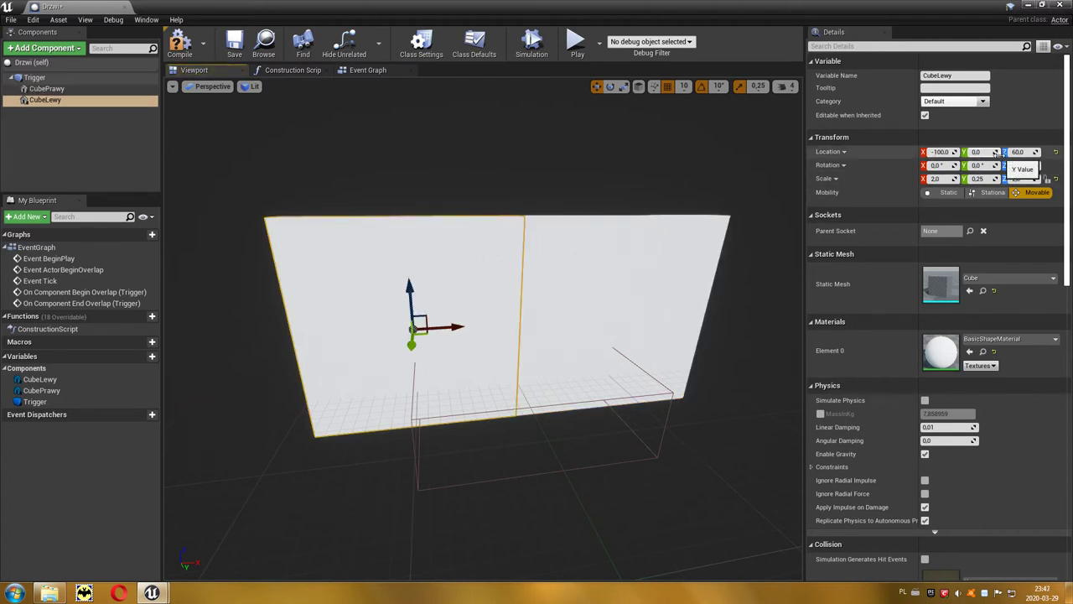
{"action": "left_click", "coordinate": [369, 69]}
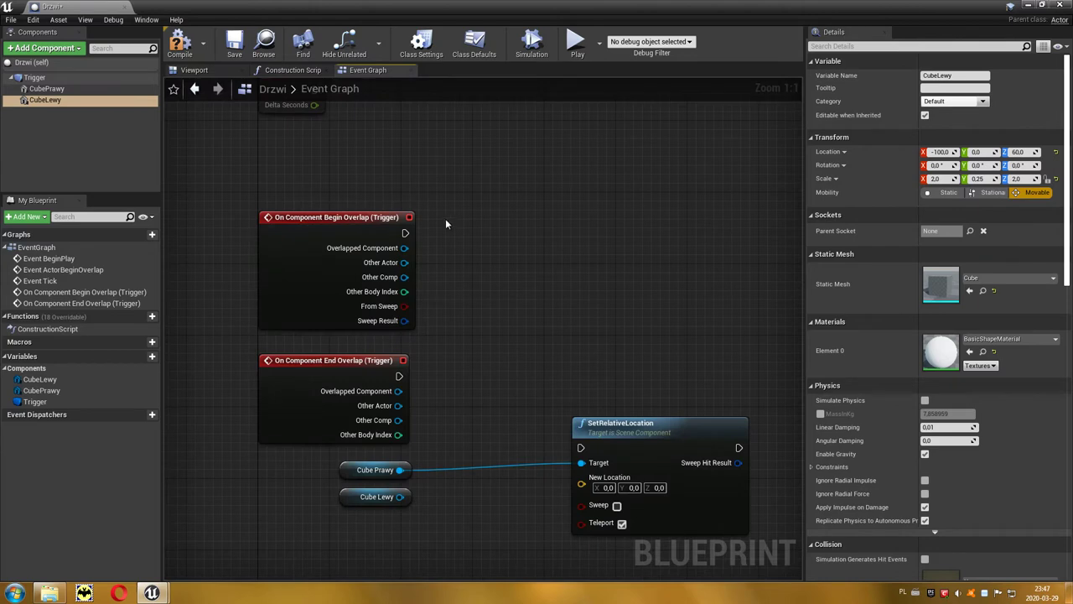
{"action": "left_click", "coordinate": [608, 487]}
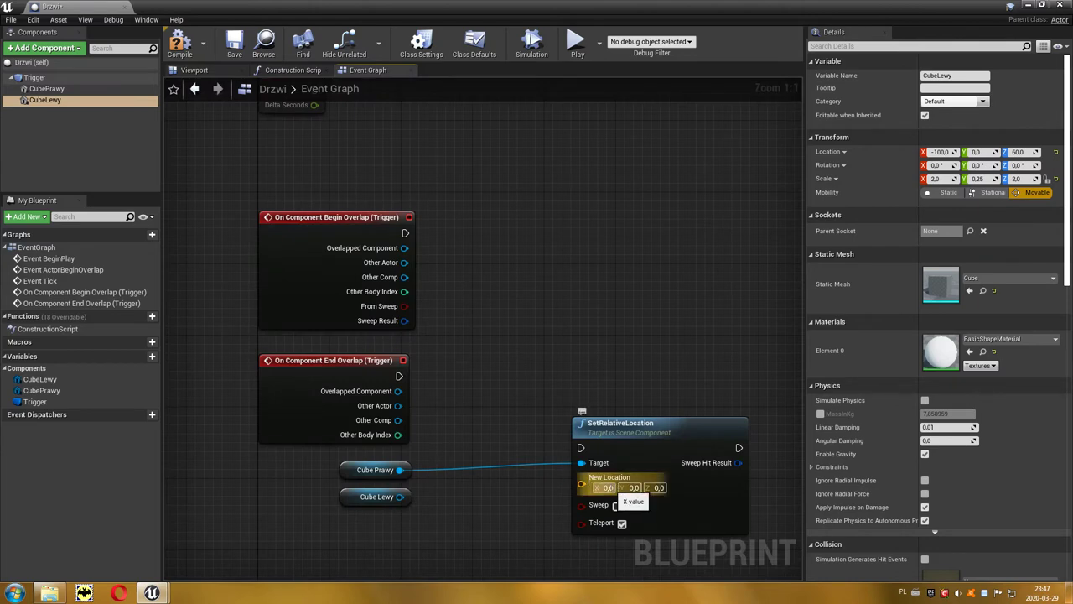
{"action": "type", "text": "100"}
{"action": "key", "text": "Tab"}
{"action": "key", "text": "Tab"}
{"action": "type", "text": "60"}
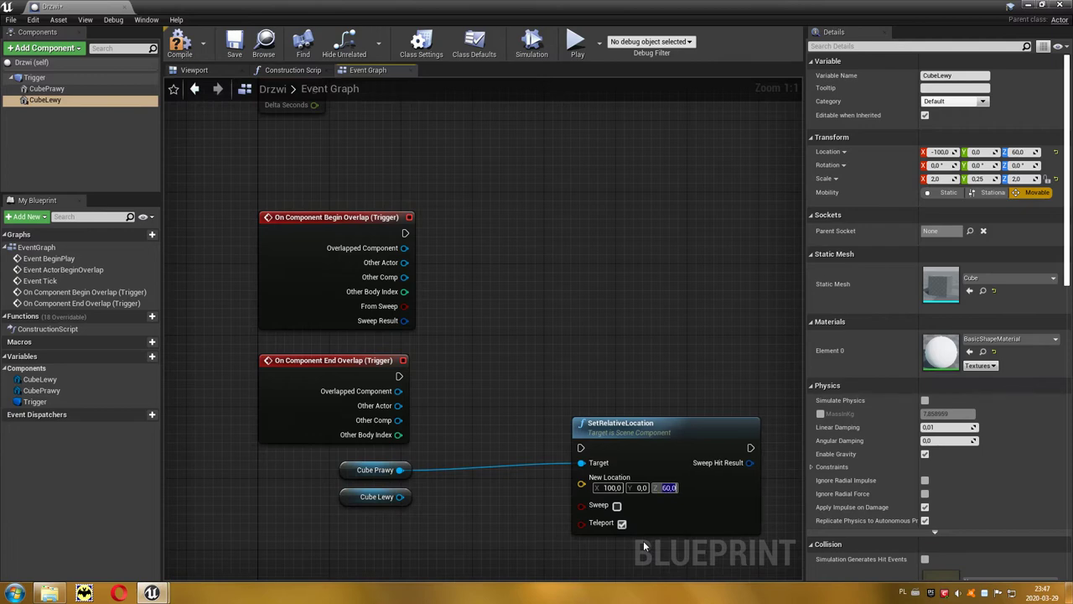
Duplicate the SetRelativeLocation node with copy and paste
{"action": "right_click_drag", "start_coordinate": [675, 373], "coordinate": [645, 273]}
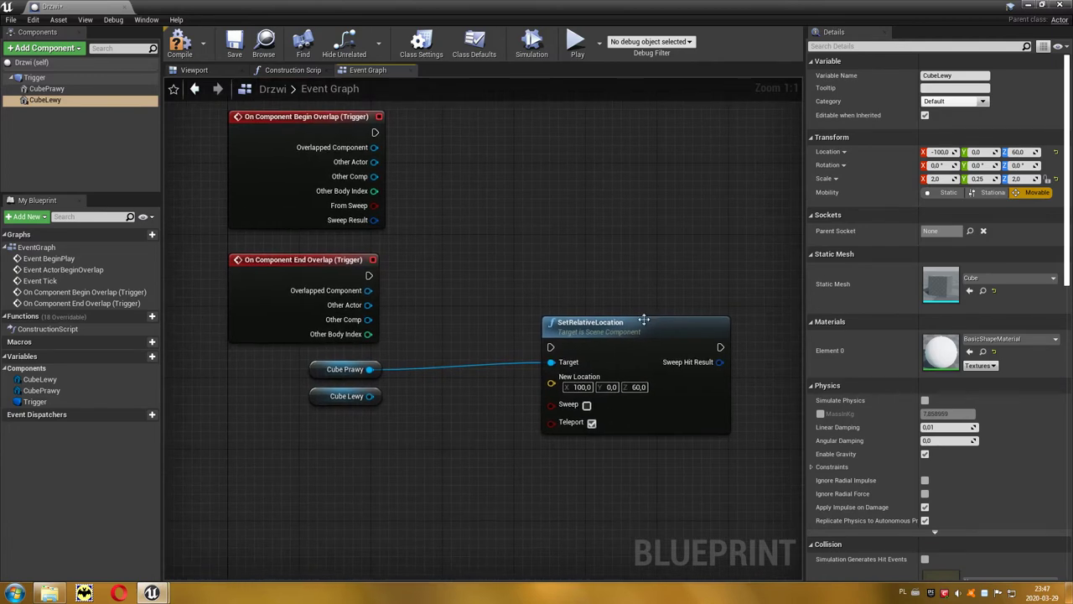
{"action": "left_click", "coordinate": [644, 324]}
{"action": "key", "text": "ctrl+c"}
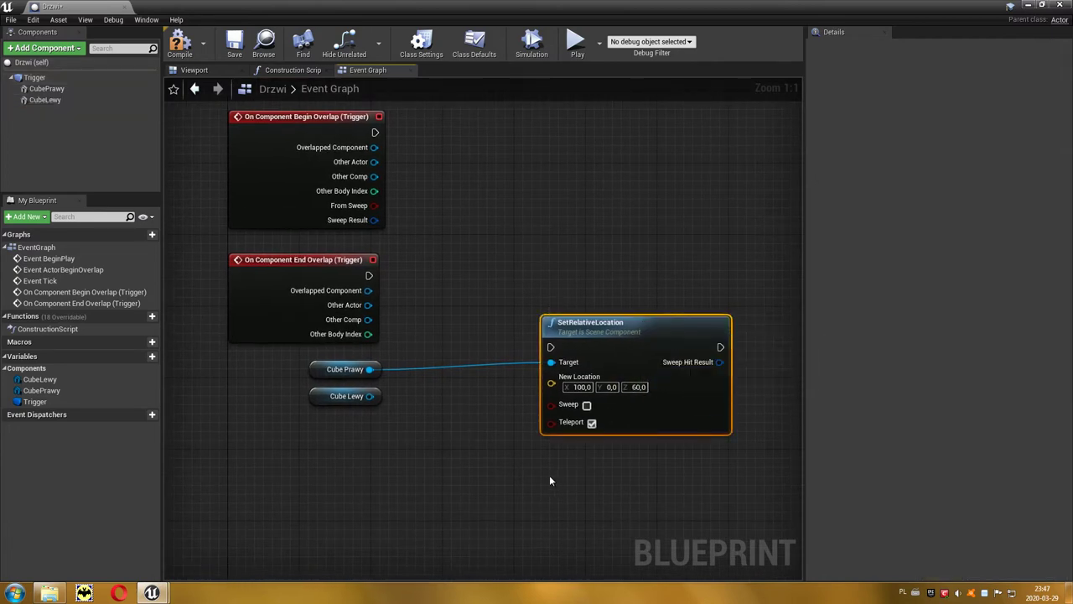
{"action": "key", "text": "ctrl+v"}
Wire Cube Lewy into the duplicated node's Target and change its X to -100
{"action": "left_click_drag", "start_coordinate": [610, 501], "coordinate": [601, 472]}
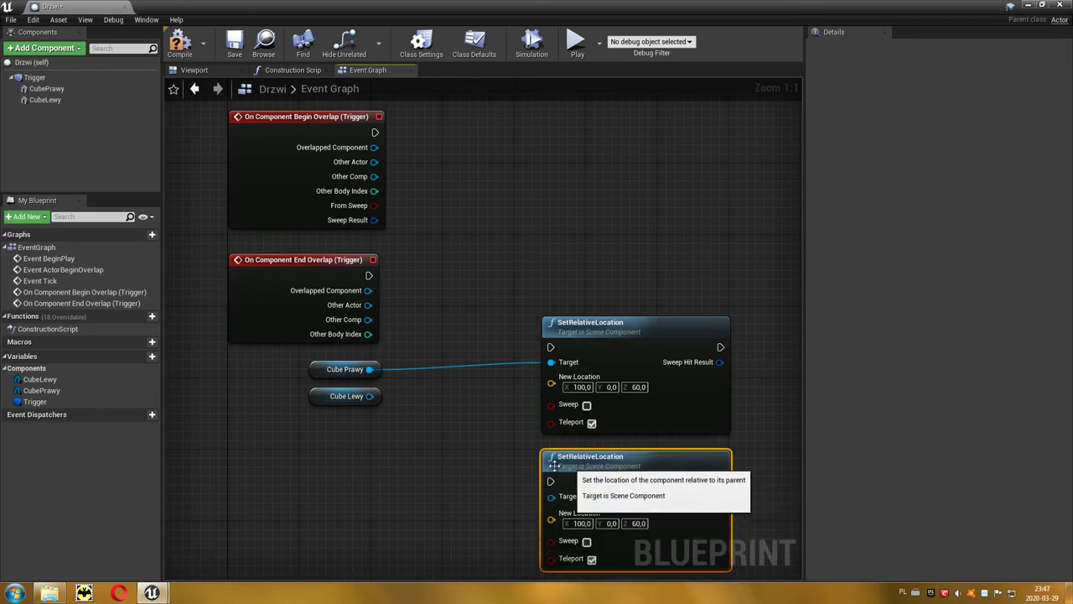
{"action": "right_click_drag", "start_coordinate": [385, 406], "coordinate": [360, 331]}
{"action": "left_click_drag", "start_coordinate": [343, 321], "coordinate": [525, 421]}
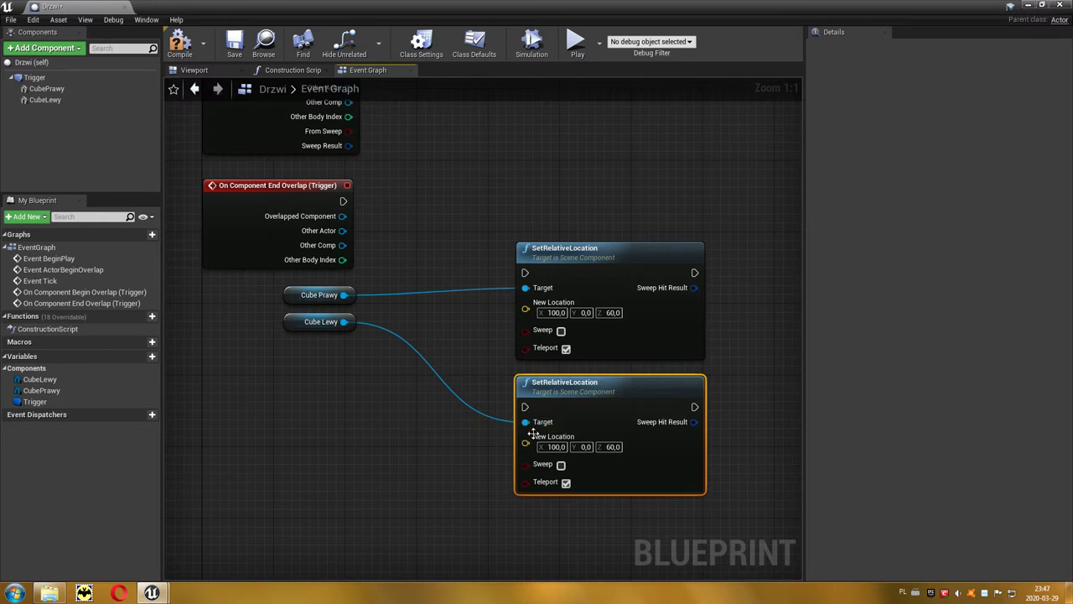
{"action": "left_click", "coordinate": [550, 448]}
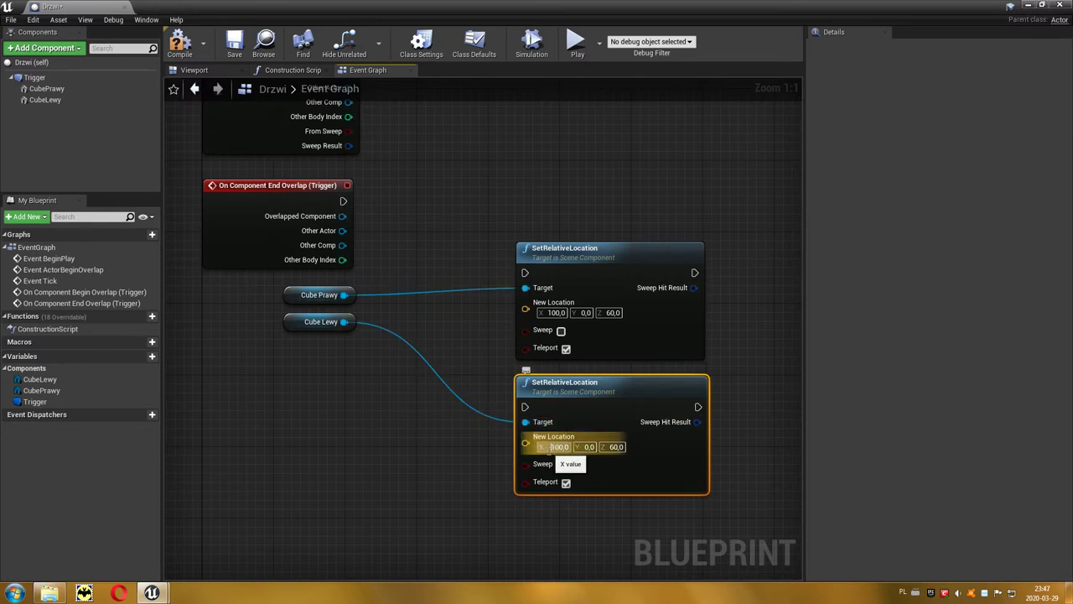
{"action": "type", "text": "-100"}
{"action": "left_click", "coordinate": [740, 468]}
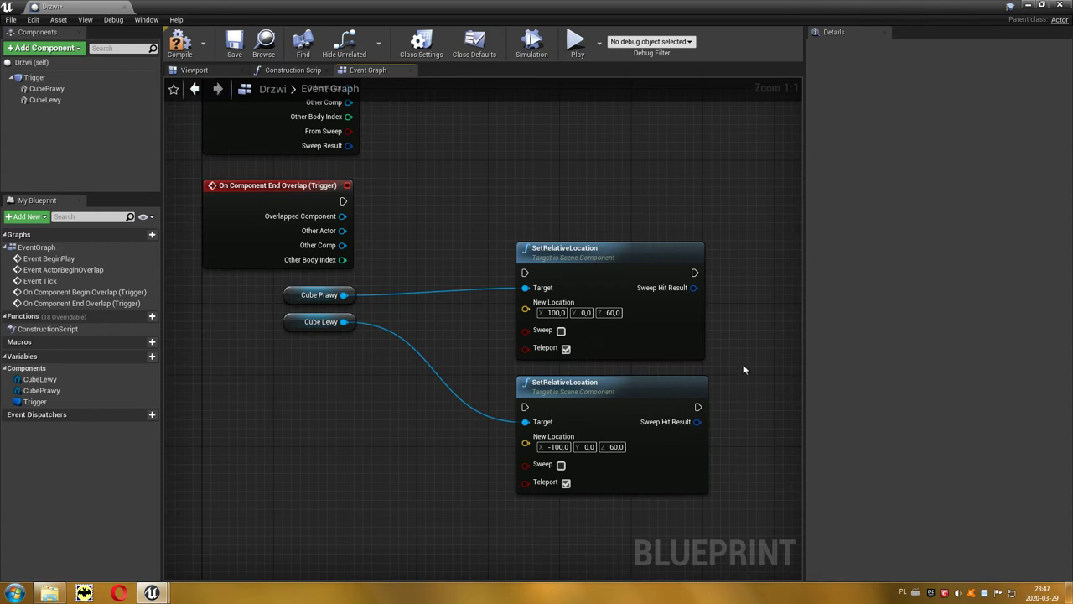
{"action": "right_click_drag", "start_coordinate": [741, 394], "coordinate": [525, 246]}
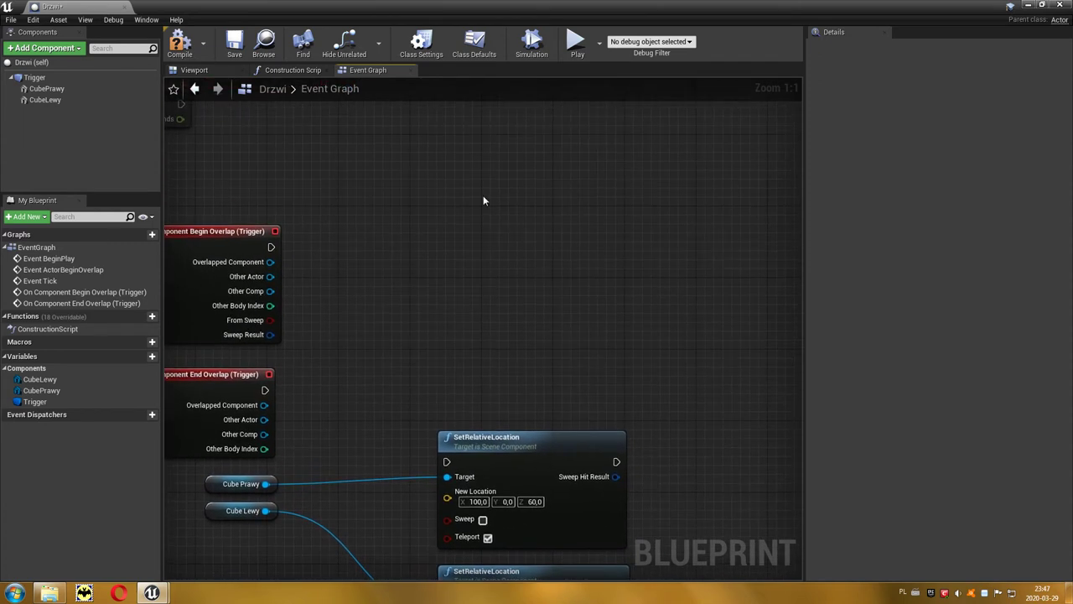
Add a Timeline node from the graph's action list, name it Animacja, and open it
{"action": "right_click", "coordinate": [483, 200]}
{"action": "left_click_drag", "start_coordinate": [706, 268], "coordinate": [706, 394]}
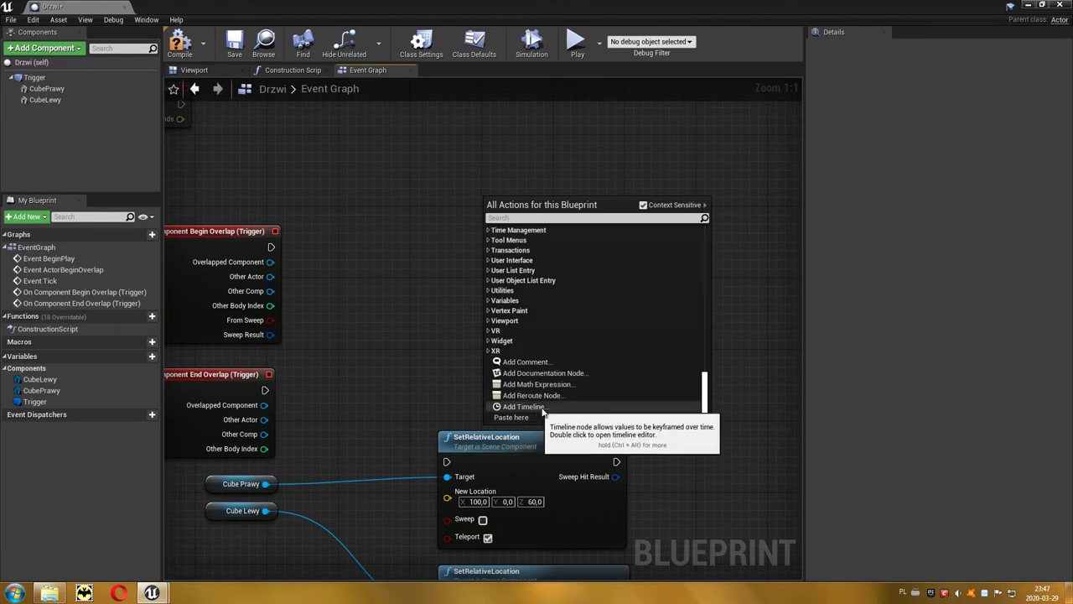
{"action": "left_click", "coordinate": [524, 406]}
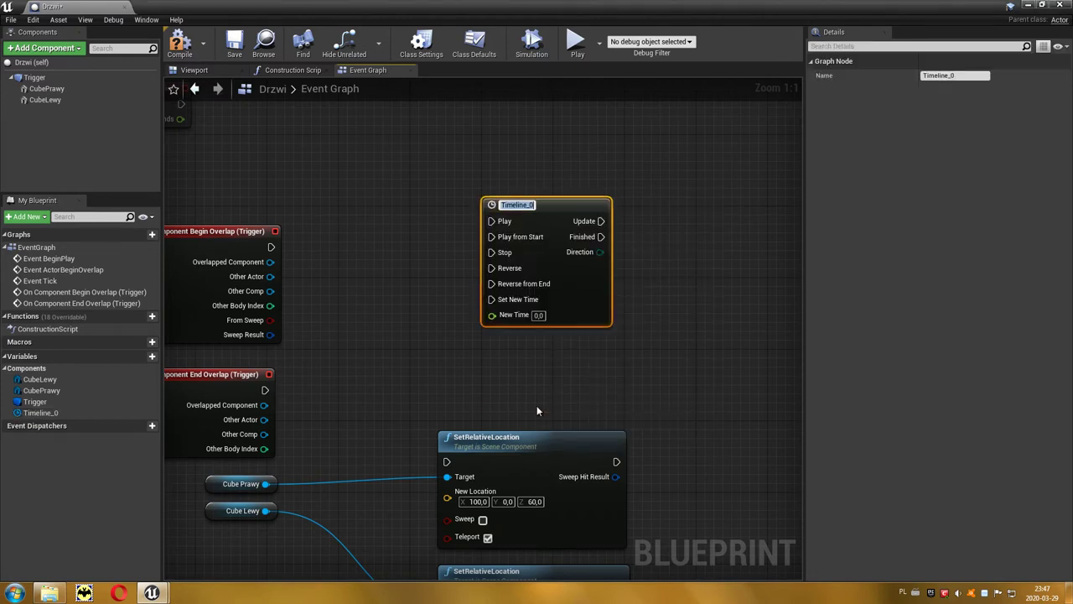
{"action": "type", "text": "Animacja"}
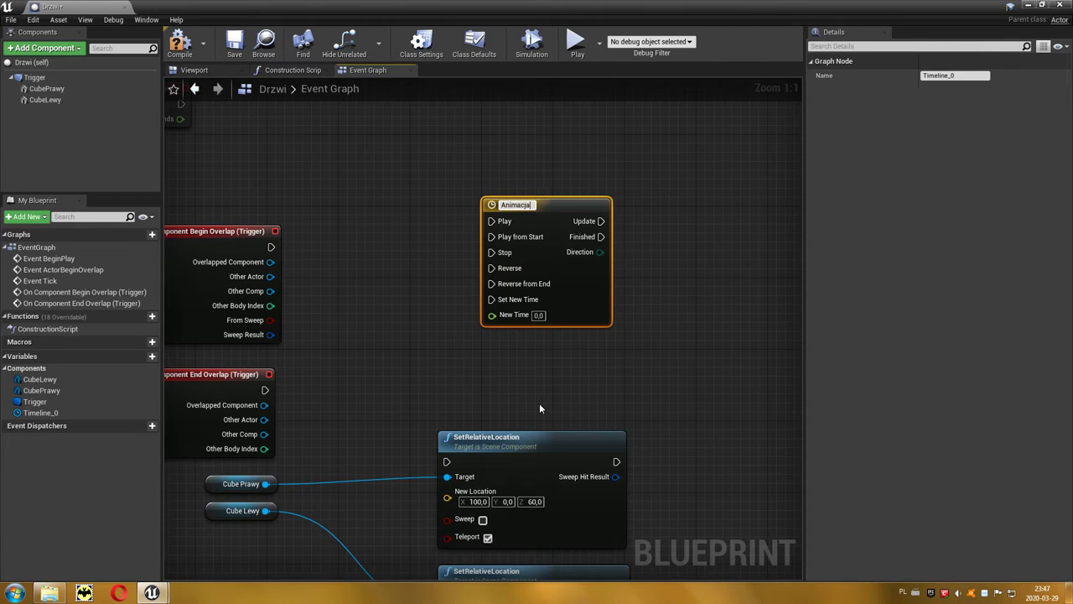
{"action": "key", "text": "Return"}
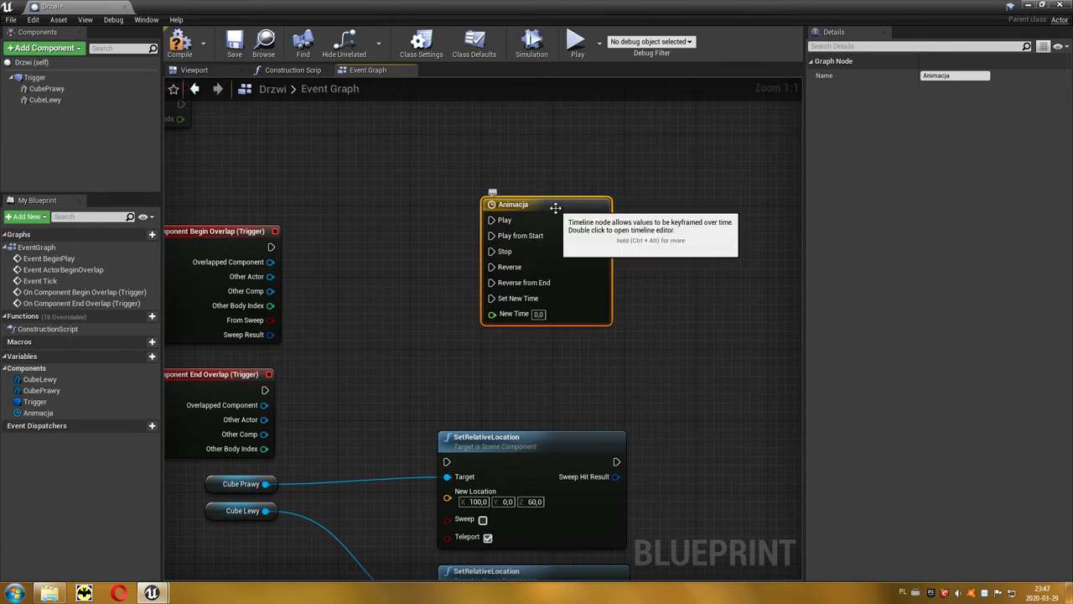
{"action": "double_click", "coordinate": [555, 207]}
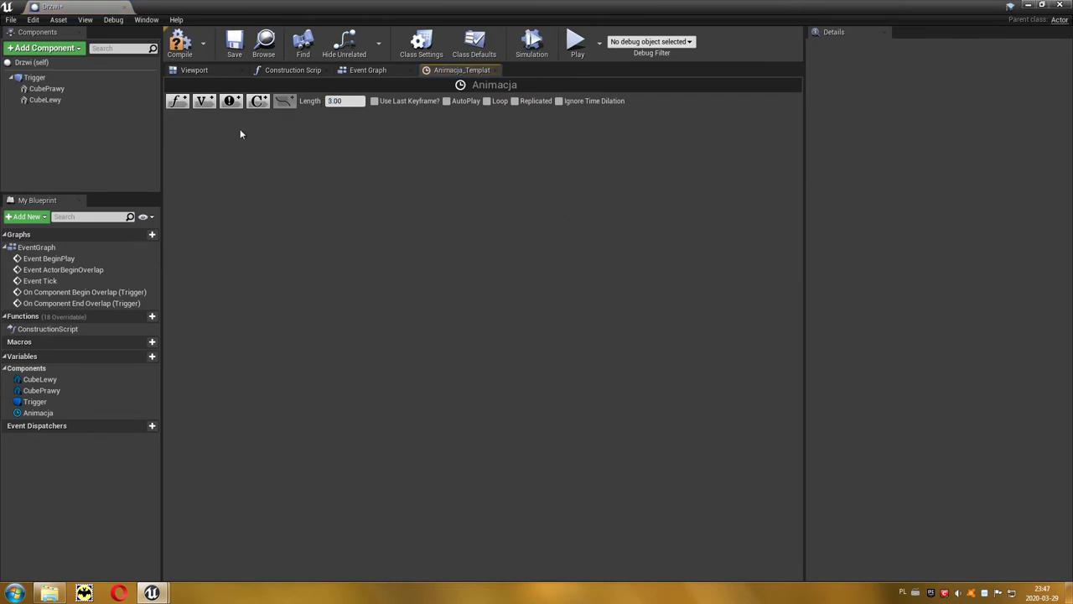
Add a float track named Drzwi with a first key at time 0, value 0
{"action": "left_click", "coordinate": [178, 105]}
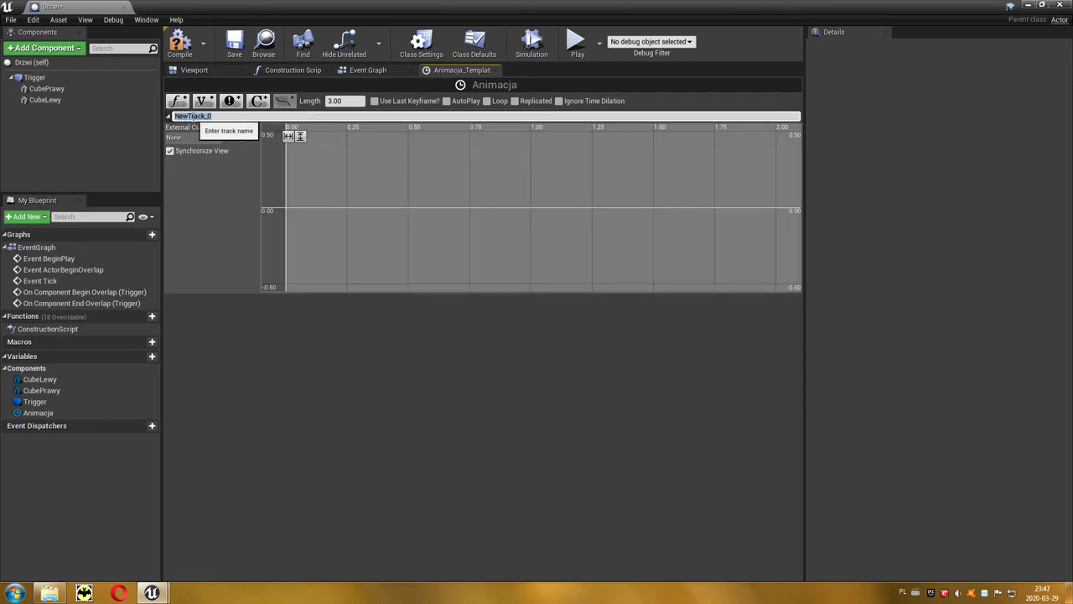
{"action": "type", "text": "Drzwi"}
{"action": "key", "text": "Return"}
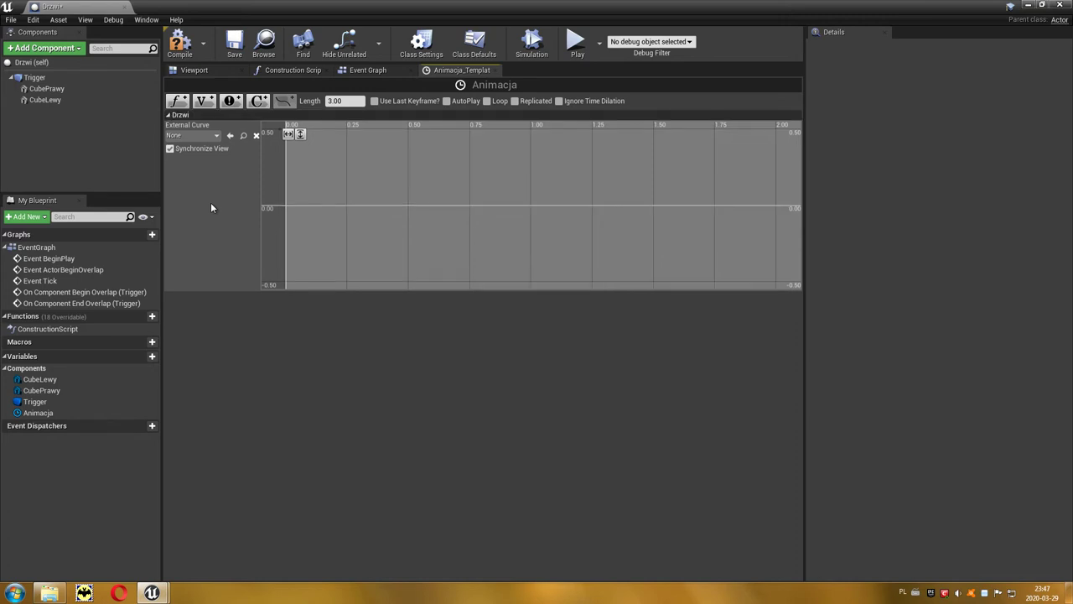
{"action": "right_click", "coordinate": [317, 196]}
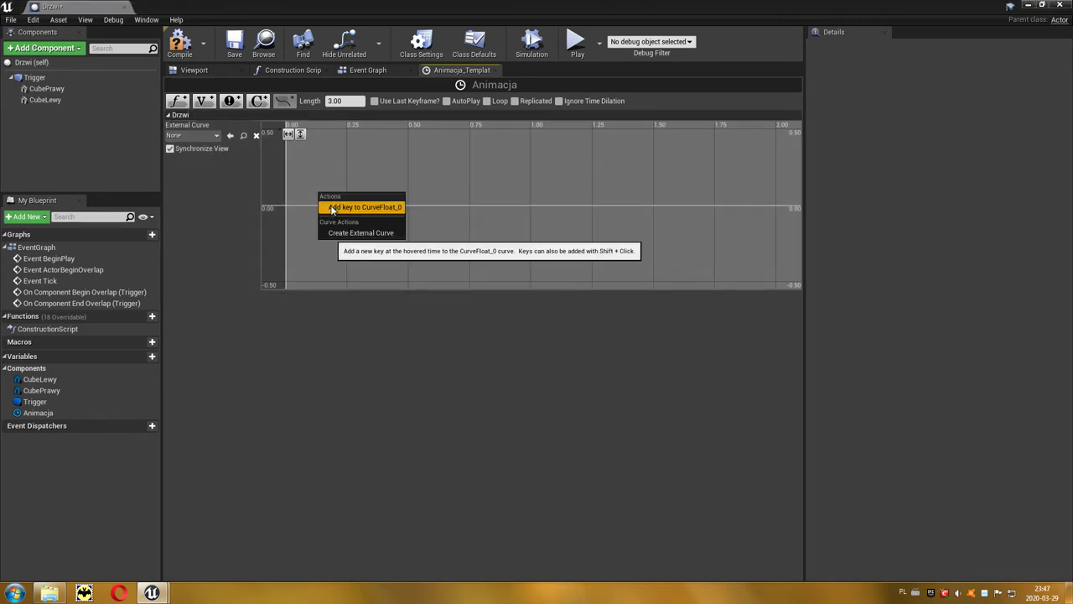
{"action": "left_click", "coordinate": [332, 207]}
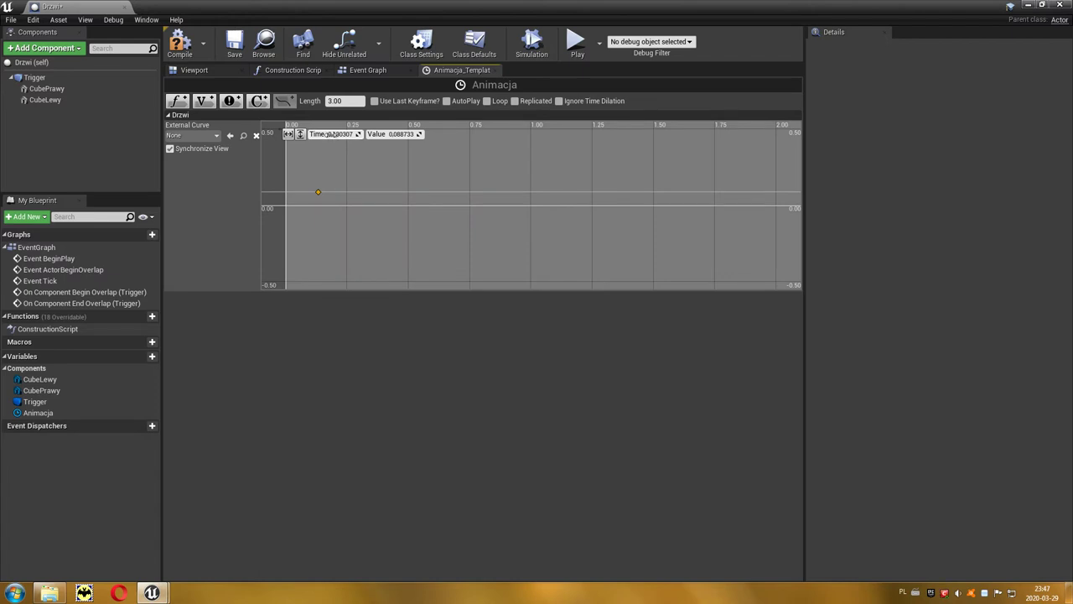
{"action": "type", "text": "0"}
{"action": "key", "text": "Tab"}
{"action": "type", "text": "0"}
{"action": "key", "text": "Return"}
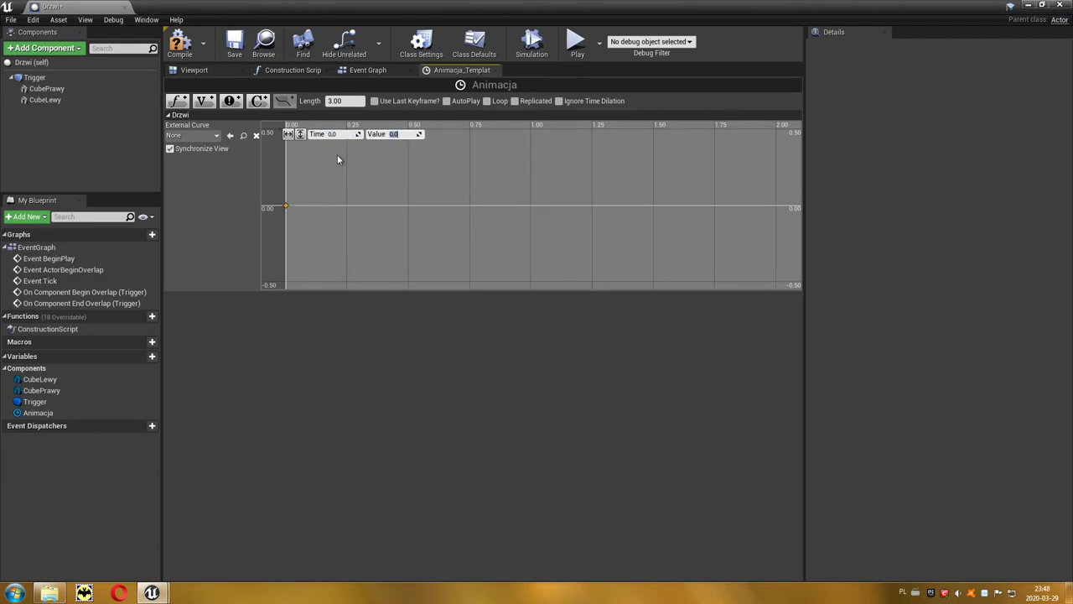
Add a second key at time 3, value 1, fit the curve, and make the first key Auto
{"action": "right_click", "coordinate": [483, 173]}
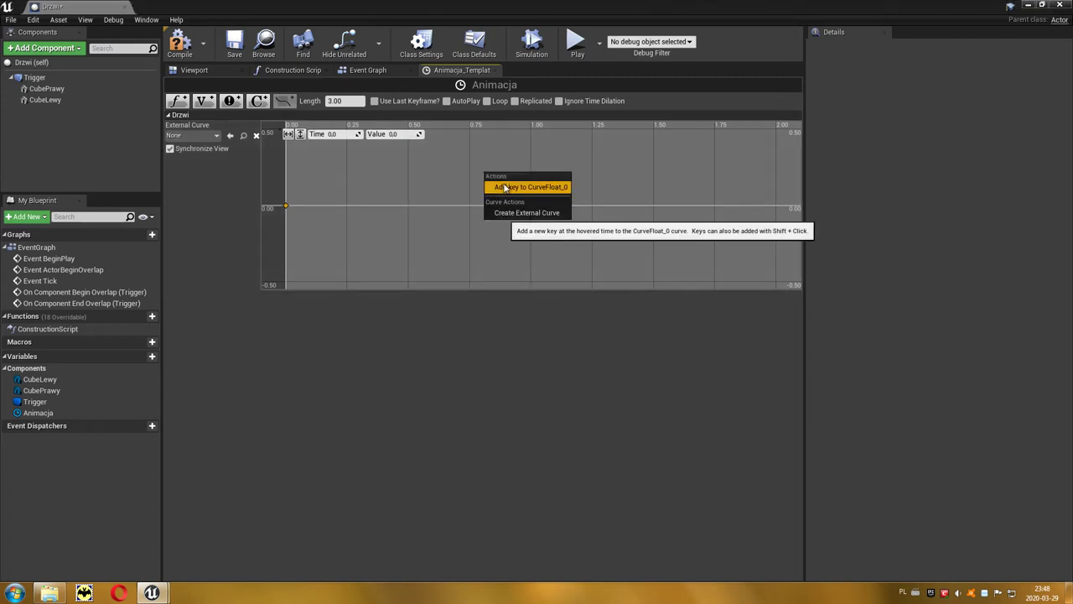
{"action": "left_click", "coordinate": [503, 187]}
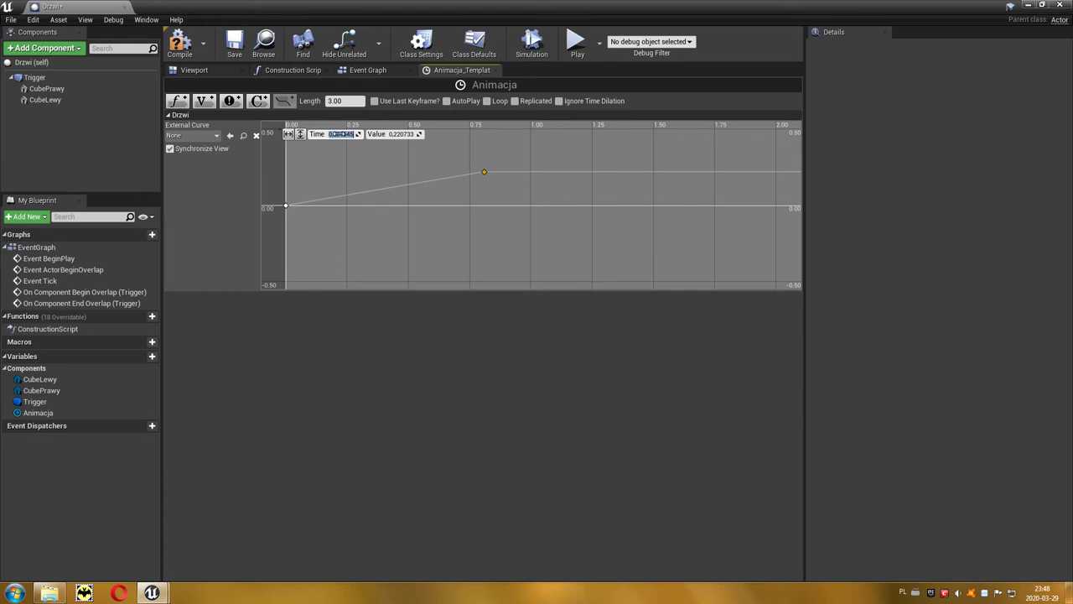
{"action": "left_click", "coordinate": [394, 135]}
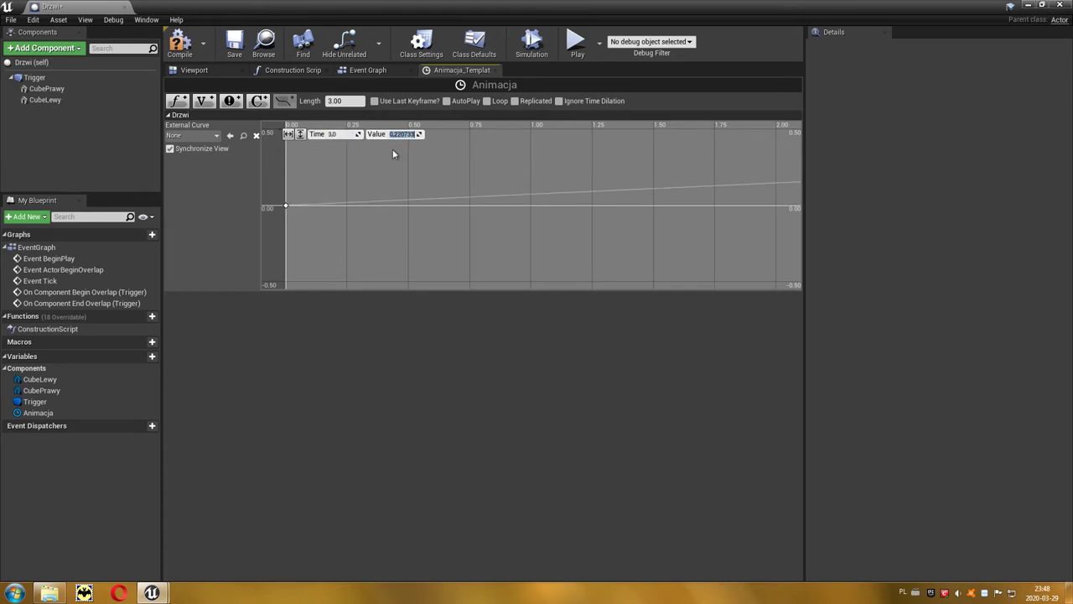
{"action": "type", "text": "1"}
{"action": "key", "text": "Return"}
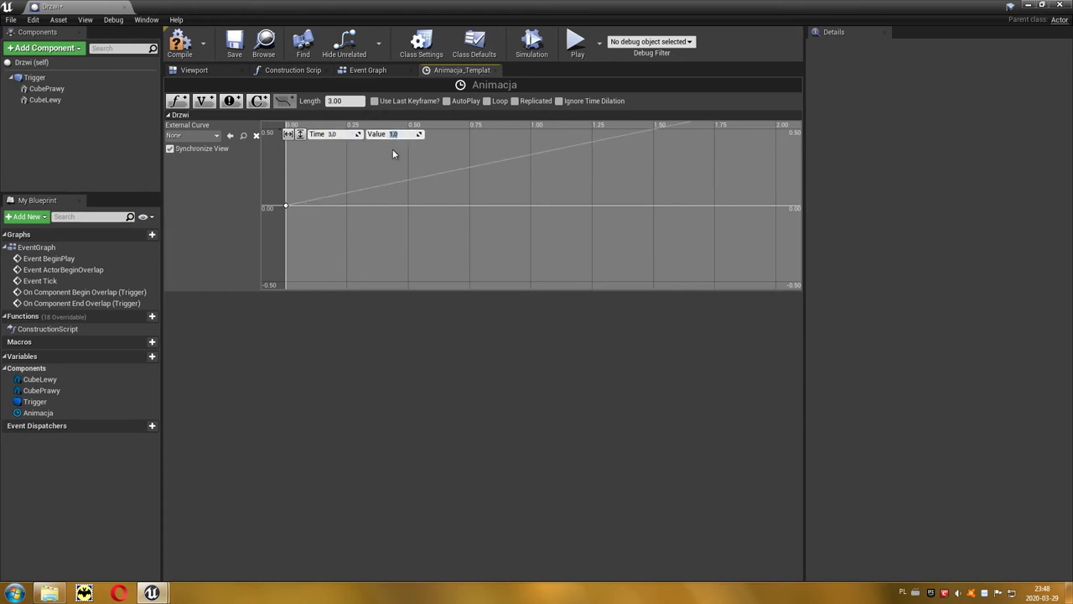
{"action": "left_click", "coordinate": [300, 135]}
{"action": "left_click", "coordinate": [287, 134]}
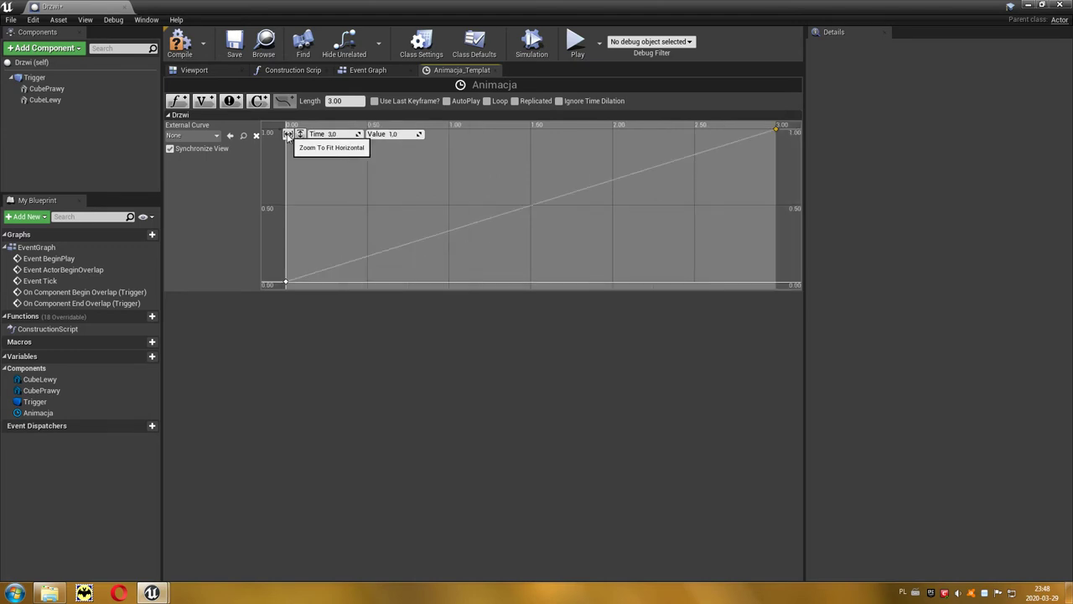
{"action": "right_click", "coordinate": [286, 284]}
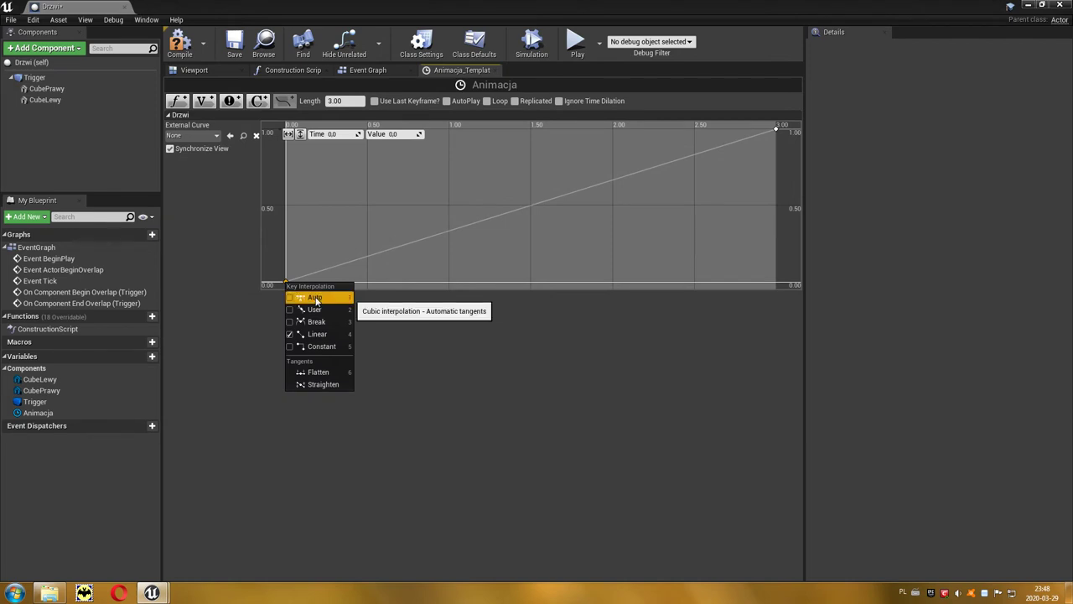
{"action": "left_click", "coordinate": [315, 298]}
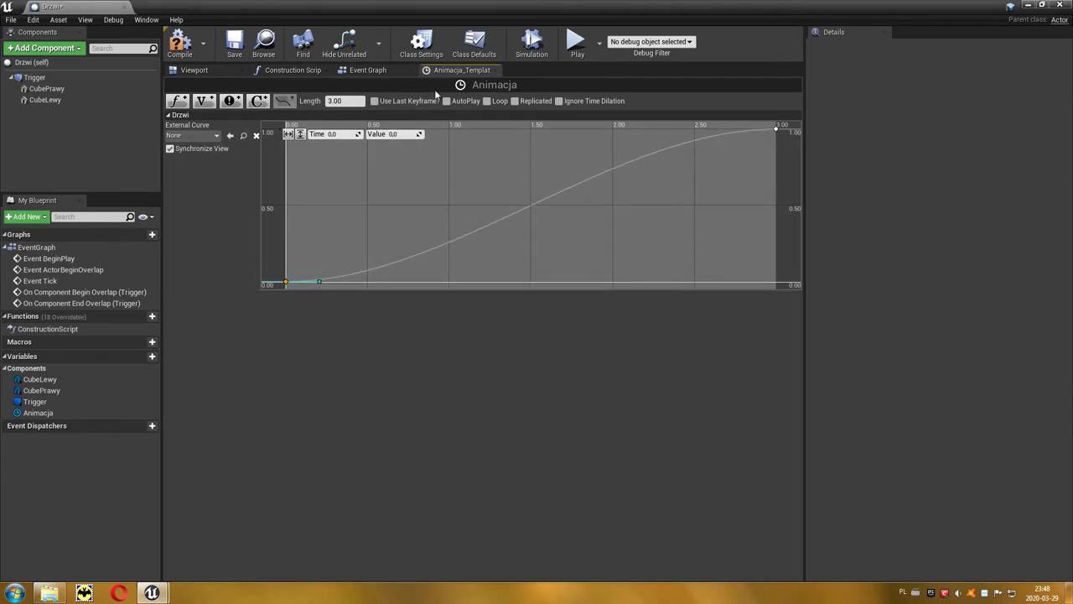
Place Animacja beside the overlap events, wiring Begin Overlap to Play and End Overlap to Reverse
{"action": "left_click", "coordinate": [494, 71]}
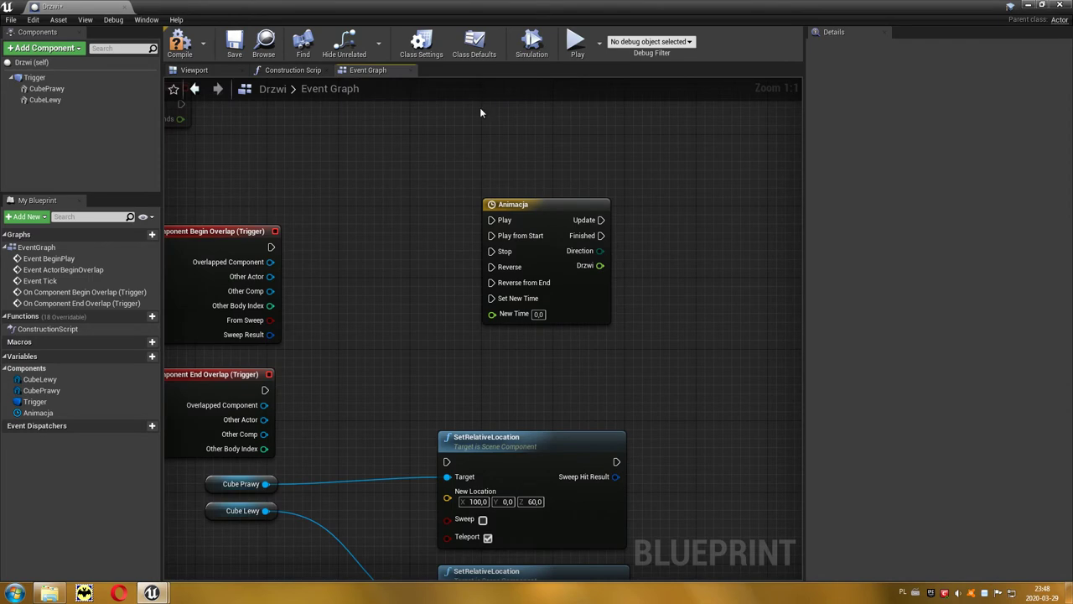
{"action": "scroll", "coordinate": [440, 230], "scroll_direction": "down", "scroll_amount": 2}
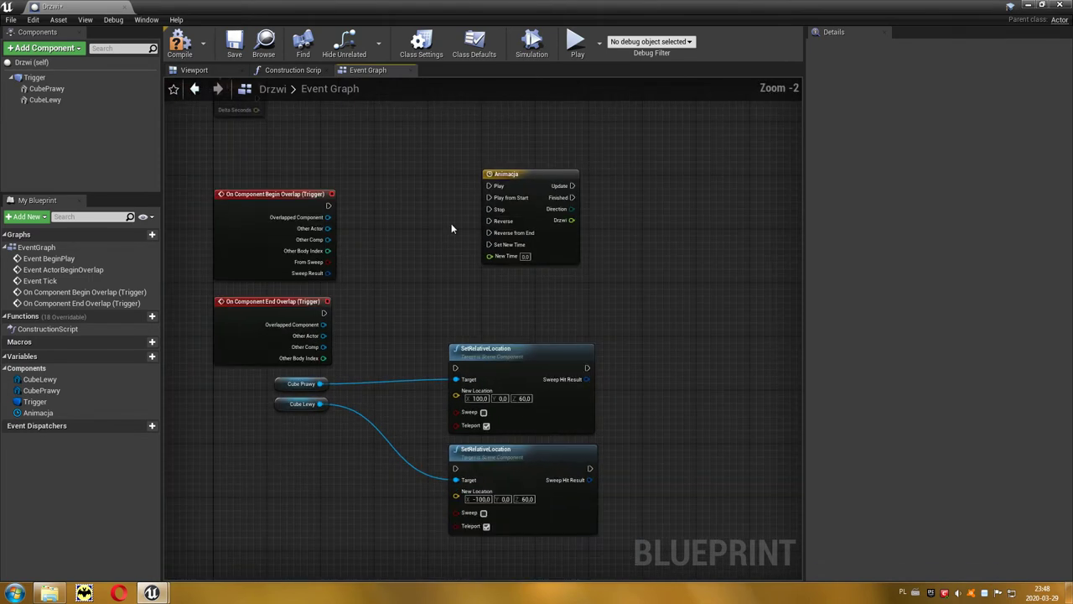
{"action": "left_click_drag", "start_coordinate": [521, 173], "coordinate": [424, 234]}
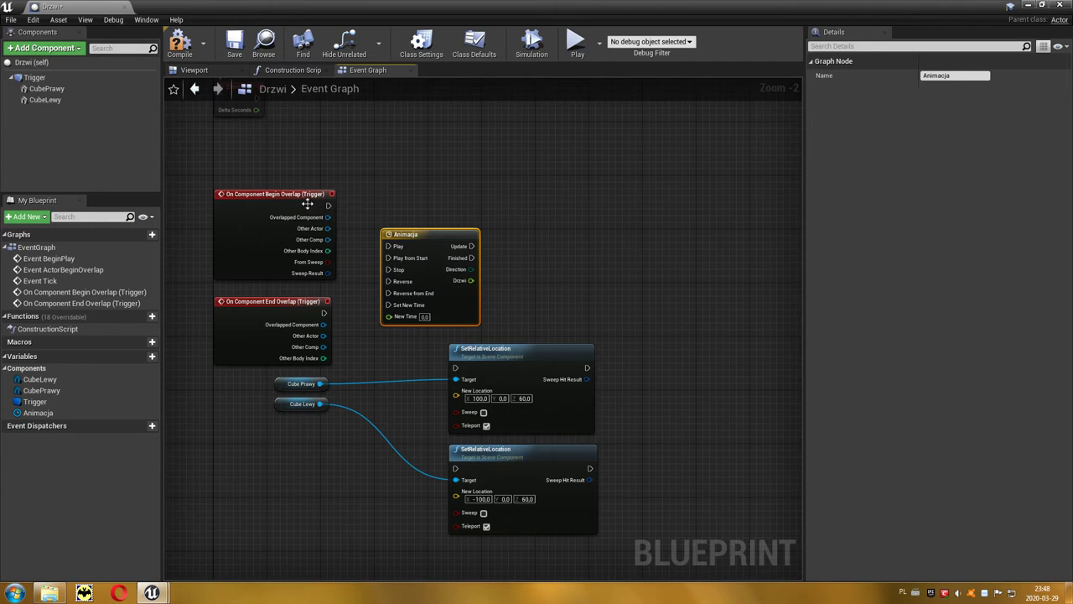
{"action": "left_click_drag", "start_coordinate": [328, 206], "coordinate": [388, 249]}
{"action": "left_click_drag", "start_coordinate": [323, 312], "coordinate": [388, 281]}
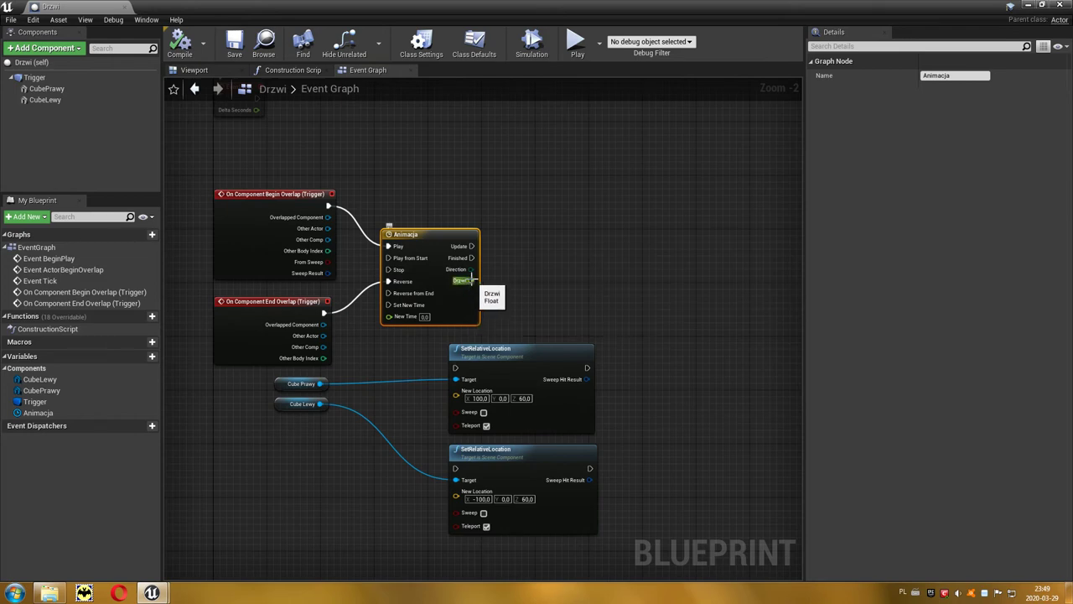
{"action": "left_click_drag", "start_coordinate": [472, 278], "coordinate": [541, 280]}
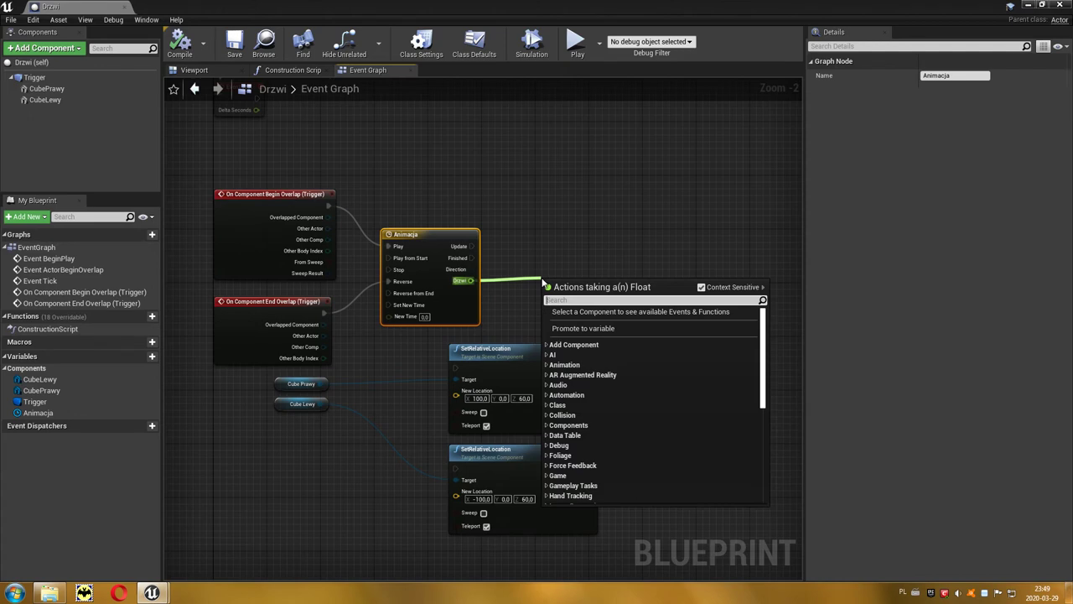
Multiply the timeline's Drzwi output by 200 with a float * float node
{"action": "type", "text": "*"}
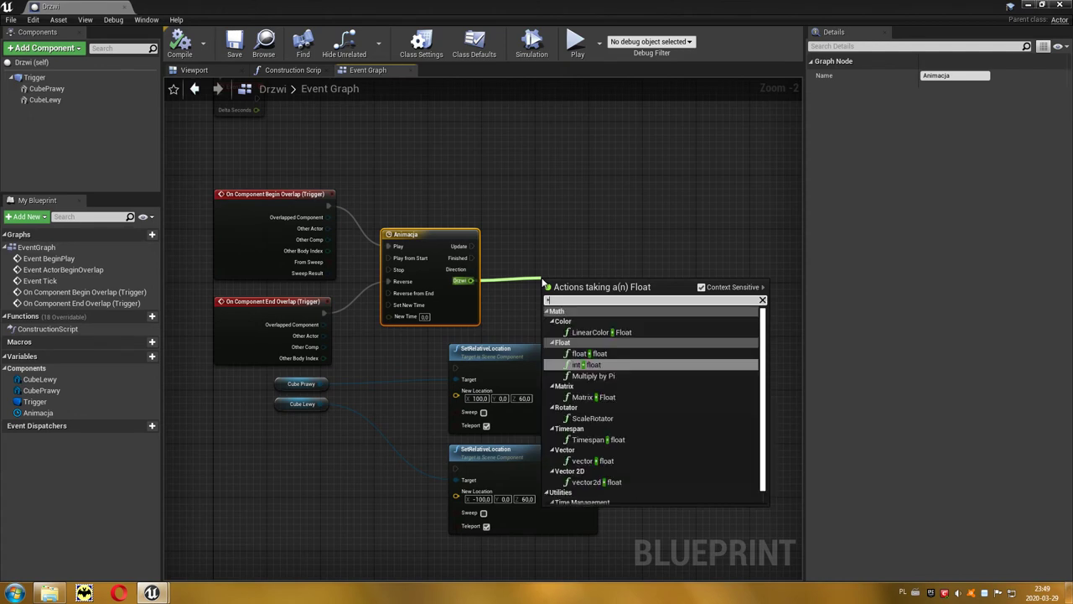
{"action": "left_click", "coordinate": [600, 356]}
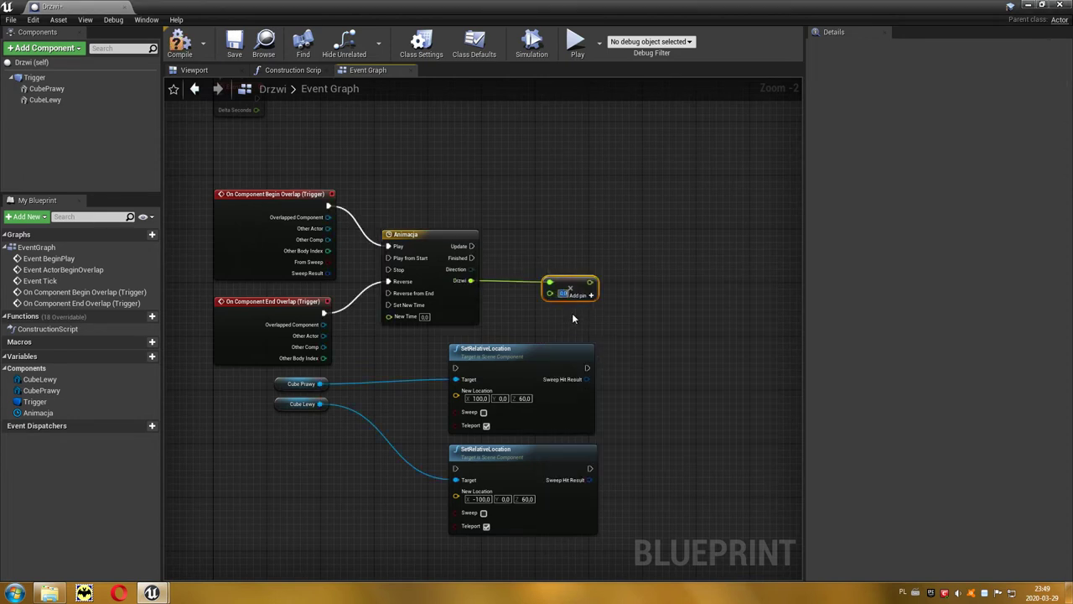
{"action": "type", "text": "200"}
{"action": "key", "text": "Return"}
{"action": "right_click_drag", "start_coordinate": [573, 318], "coordinate": [476, 319]}
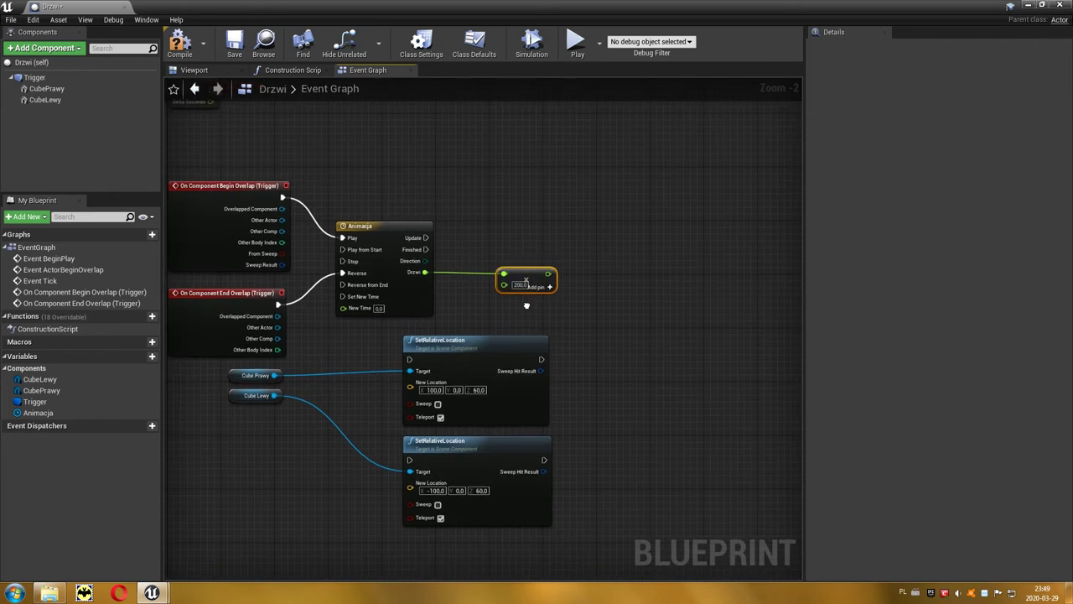
Move both SetRelativeLocation nodes to the right, stacked one under the other
{"action": "mouse_move", "coordinate": [455, 349]}
{"action": "left_mouse_down"}
{"action": "mouse_move", "coordinate": [675, 248]}
{"action": "mouse_move", "coordinate": [682, 234]}
{"action": "left_mouse_up"}
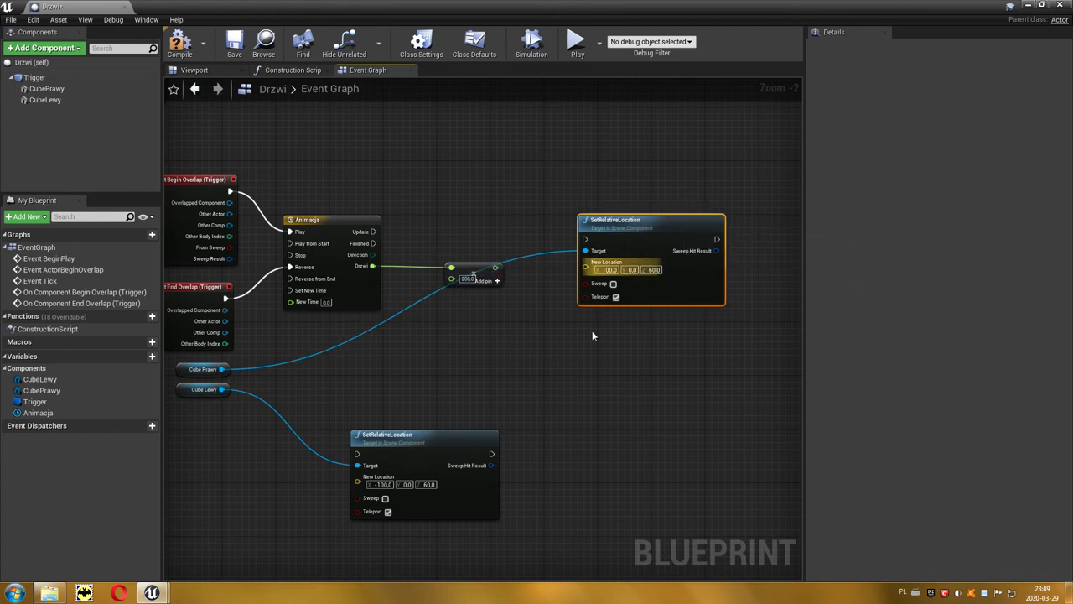
{"action": "left_click_drag", "start_coordinate": [458, 435], "coordinate": [655, 334]}
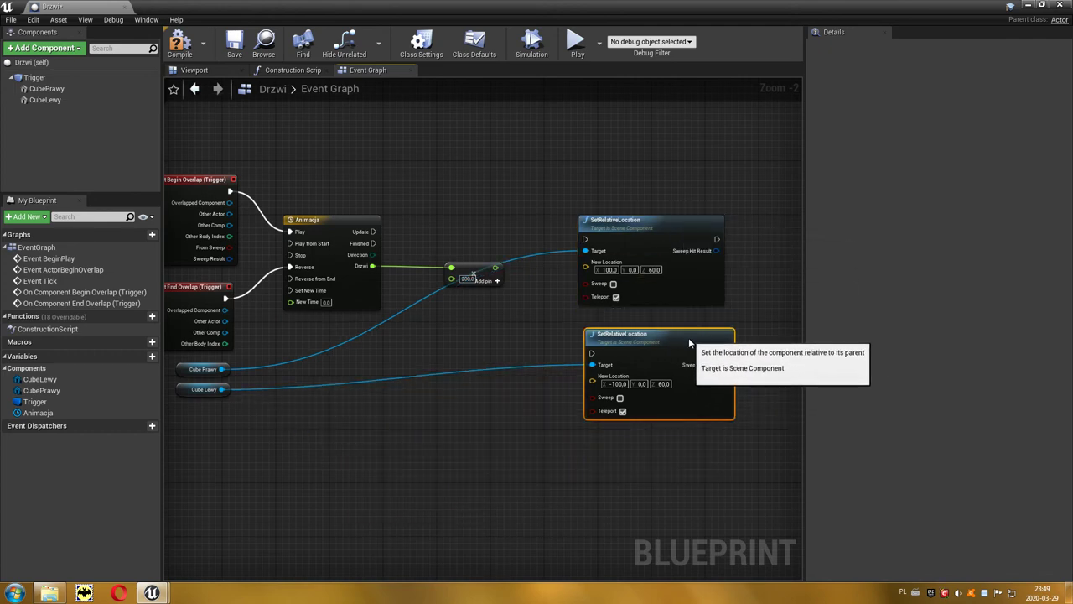
{"action": "right_click_drag", "start_coordinate": [655, 334], "coordinate": [415, 369]}
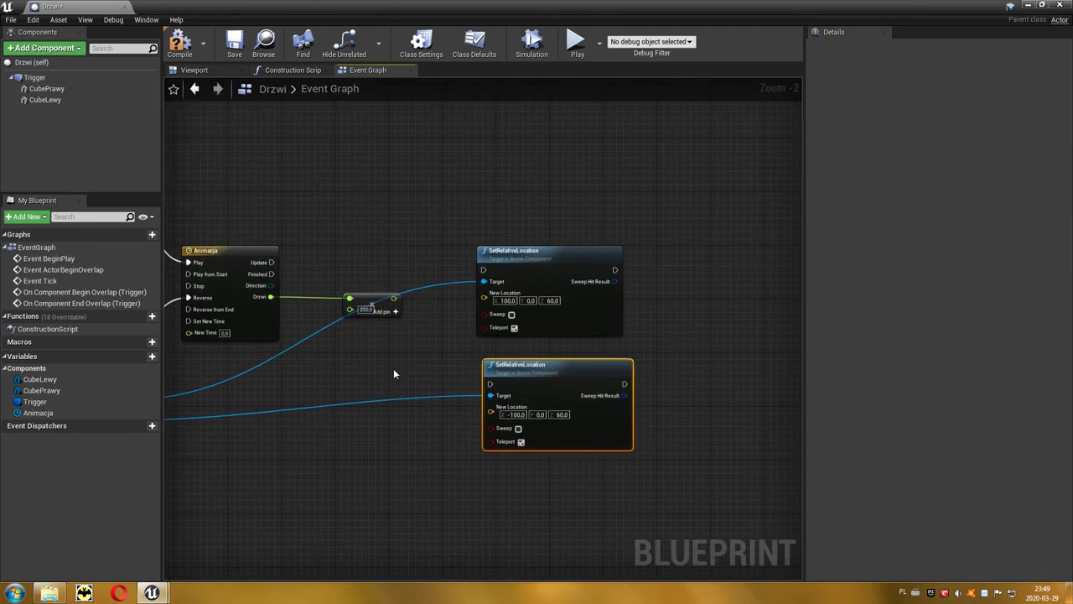
{"action": "left_click_drag", "start_coordinate": [270, 262], "coordinate": [318, 266]}
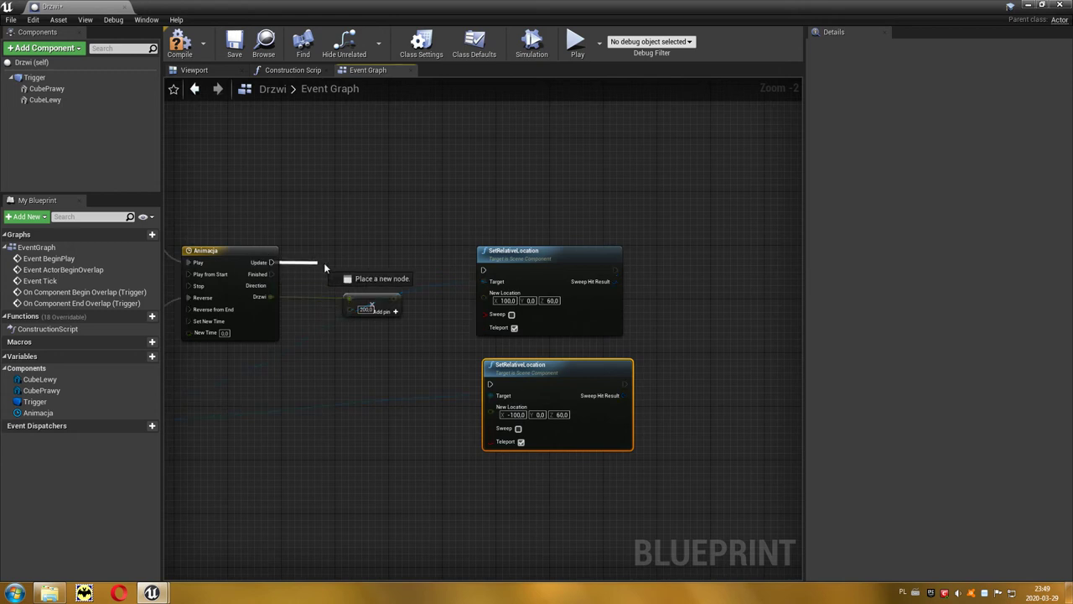
Connect Update to the upper SetRelativeLocation and chain a second float Add node after the multiply
{"action": "left_click_drag", "start_coordinate": [483, 272], "coordinate": [490, 236]}
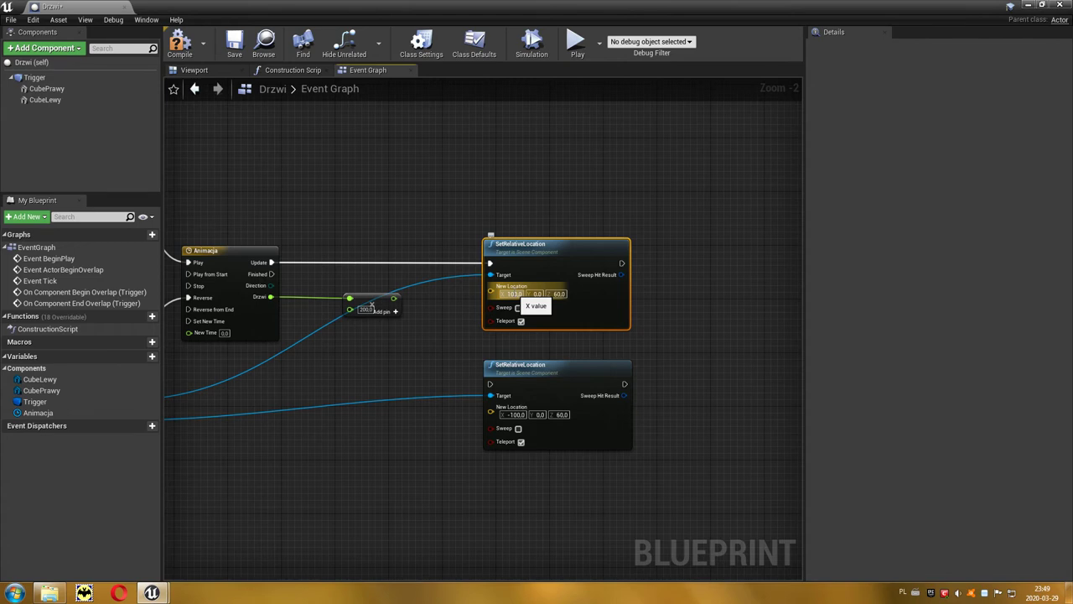
{"action": "left_click_drag", "start_coordinate": [393, 297], "coordinate": [432, 304]}
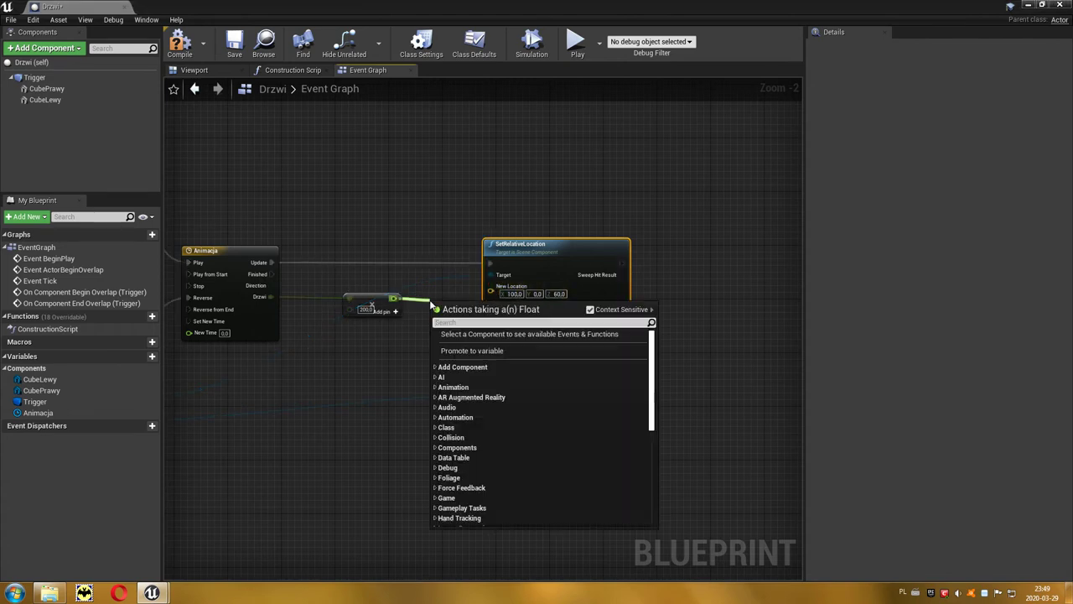
{"action": "type", "text": "+"}
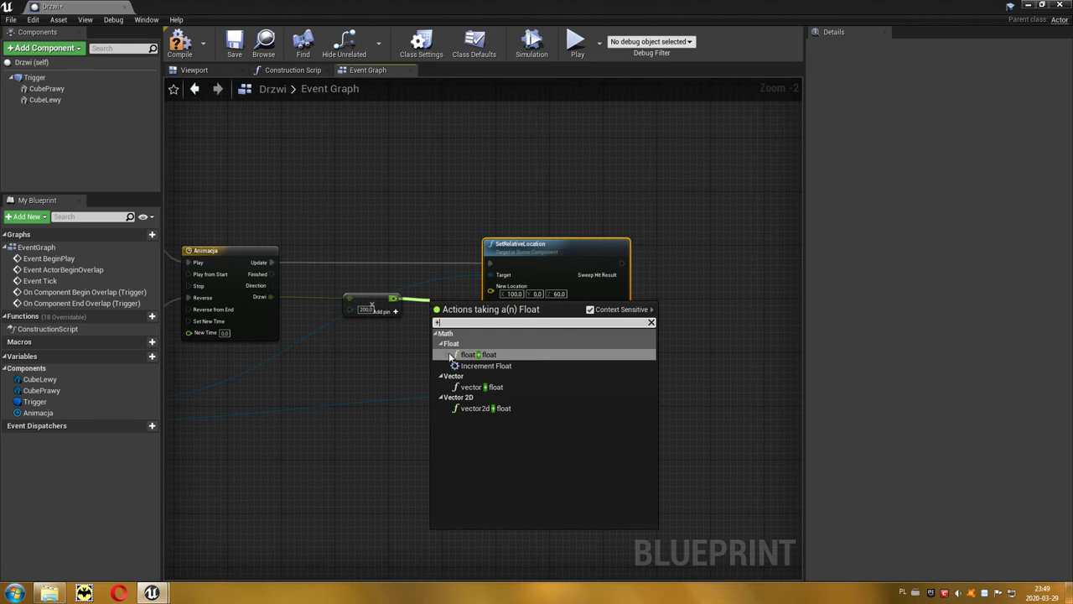
{"action": "left_click", "coordinate": [466, 355]}
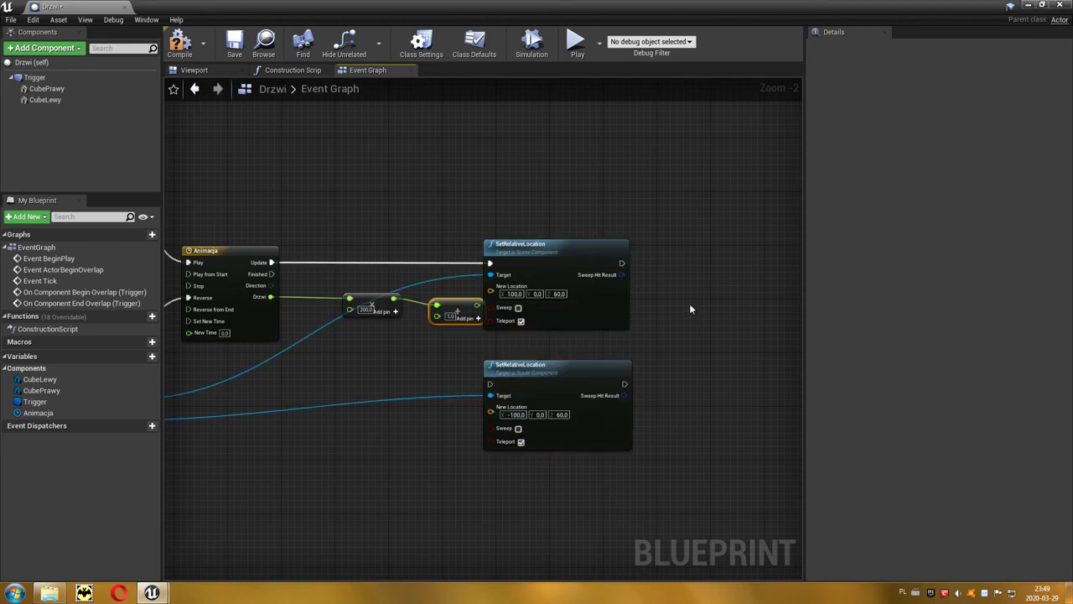
Split the upper node's New Location and wire the Add result into its X
{"action": "left_click_drag", "start_coordinate": [509, 283], "coordinate": [567, 282]}
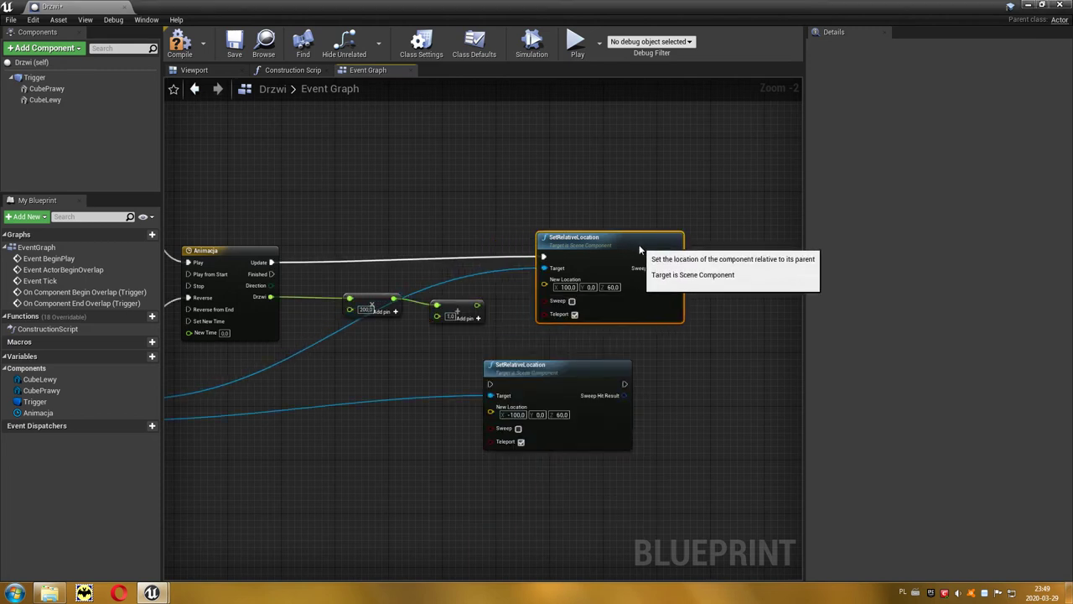
{"action": "right_click", "coordinate": [567, 286]}
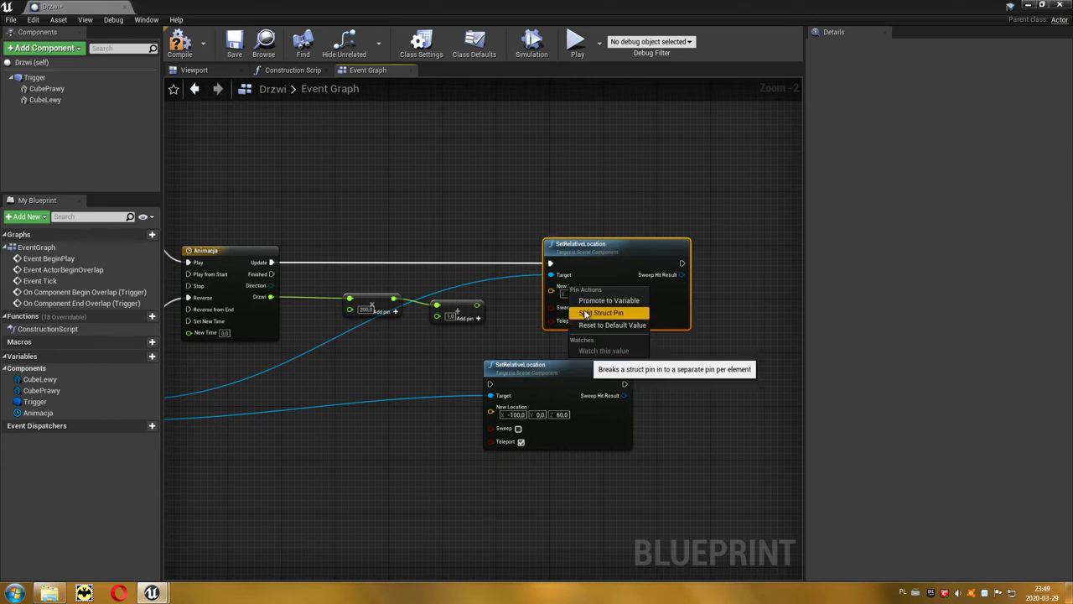
{"action": "left_click", "coordinate": [597, 314]}
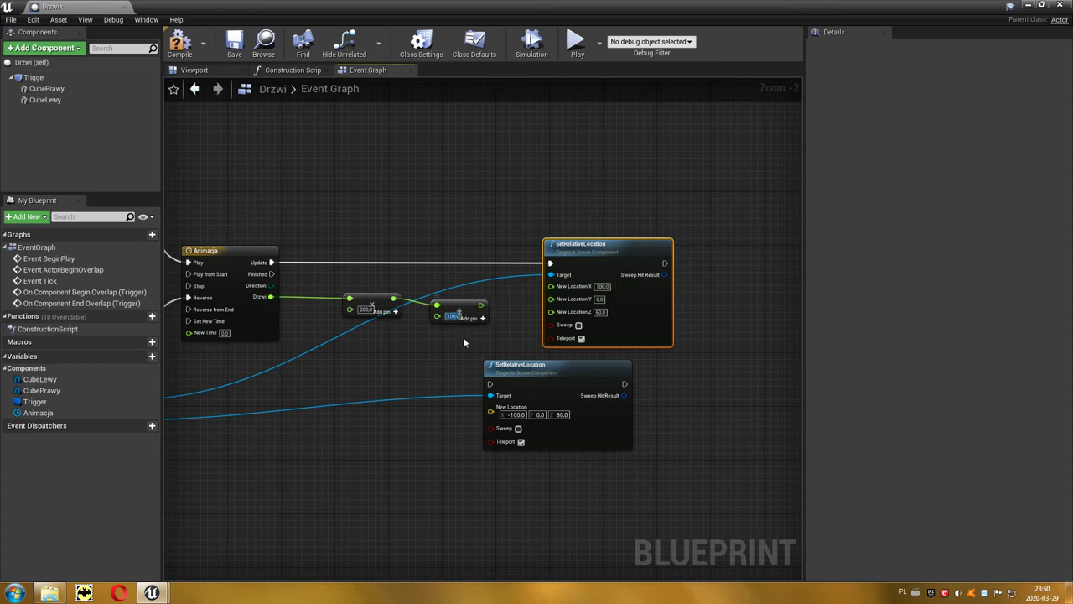
{"action": "left_click_drag", "start_coordinate": [481, 304], "coordinate": [495, 304]}
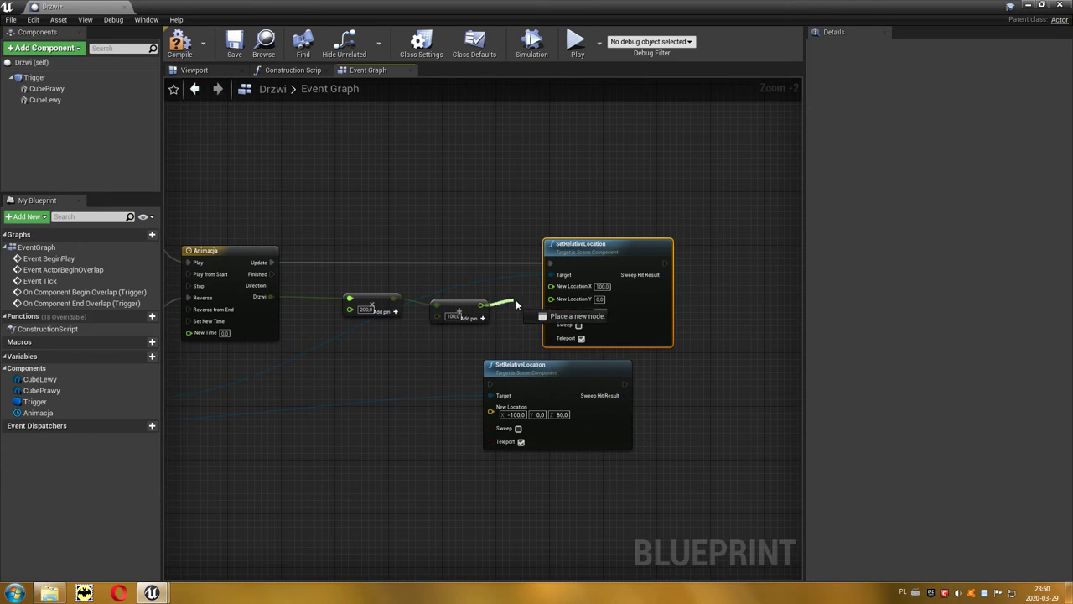
{"action": "left_click_drag", "start_coordinate": [553, 291], "coordinate": [551, 287]}
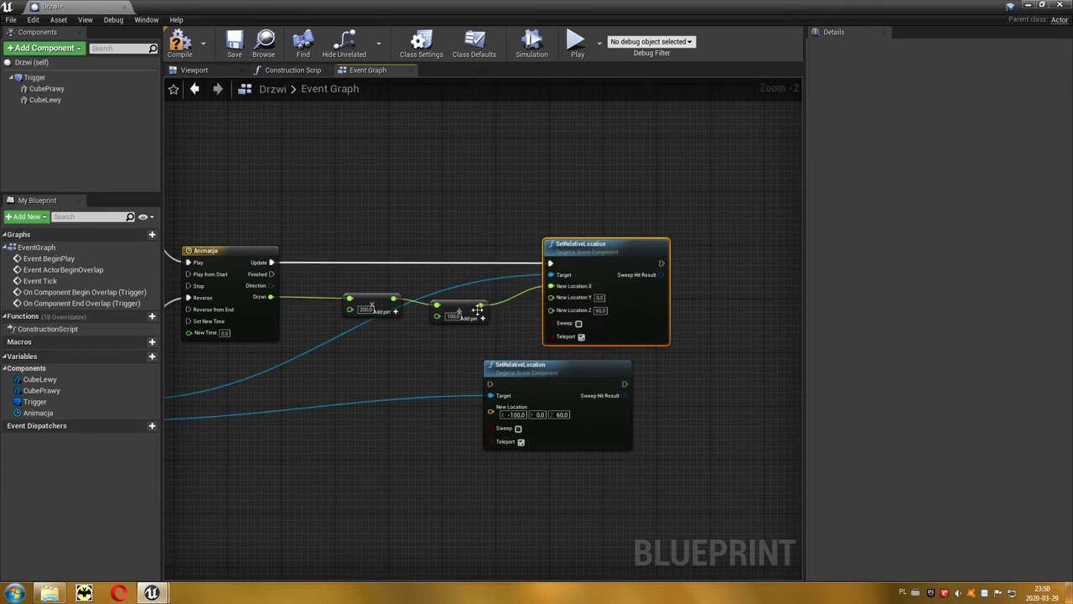
{"action": "left_click_drag", "start_coordinate": [457, 313], "coordinate": [456, 307]}
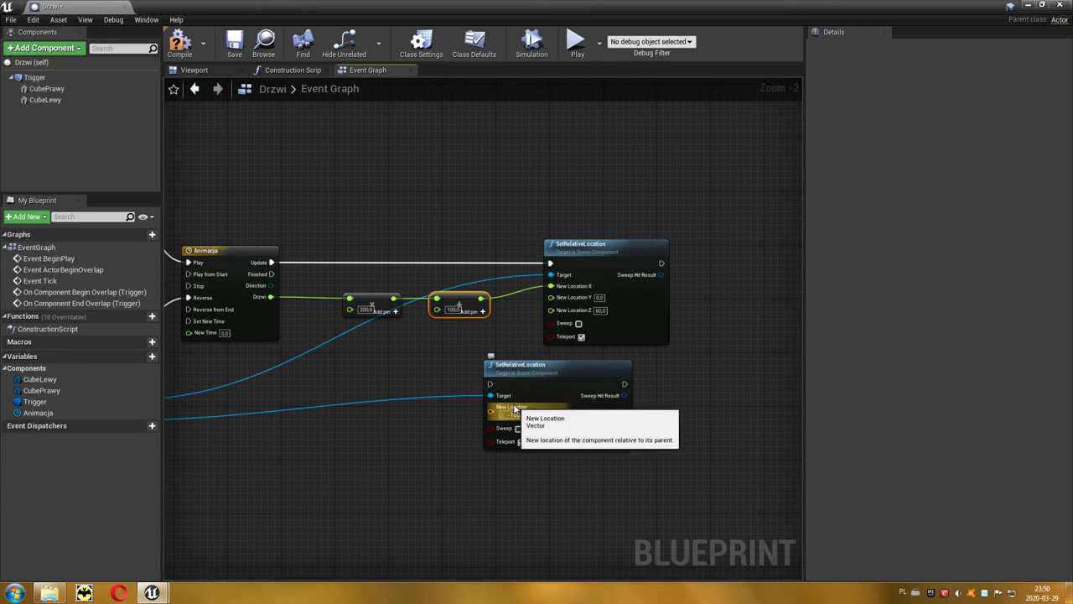
Split the lower node's New Location and feed its X the Add result multiplied by -1
{"action": "right_click", "coordinate": [515, 408]}
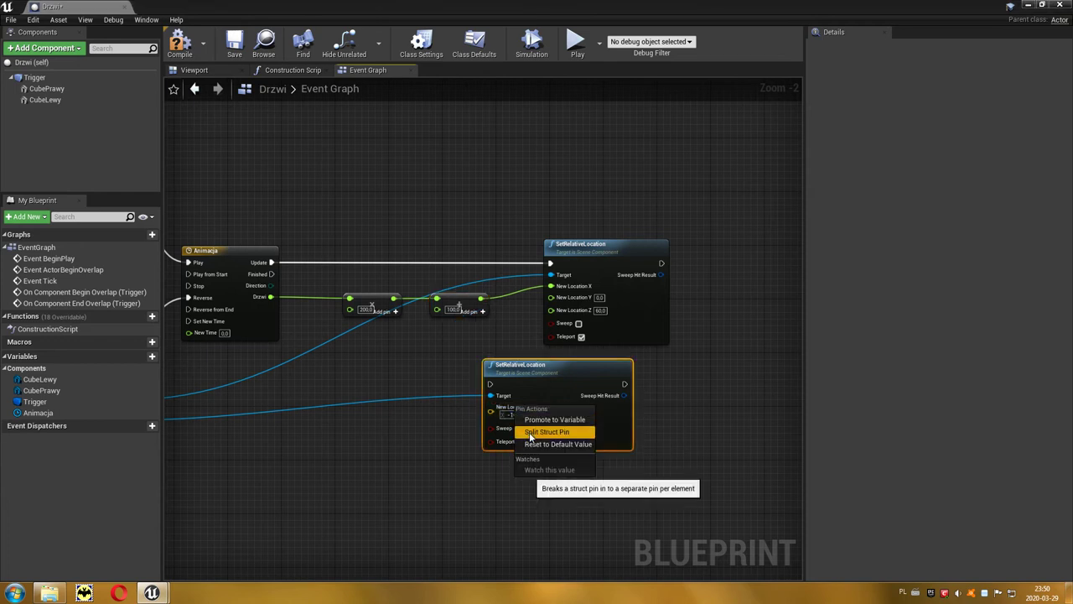
{"action": "left_click", "coordinate": [530, 432]}
{"action": "left_click_drag", "start_coordinate": [556, 396], "coordinate": [617, 389]}
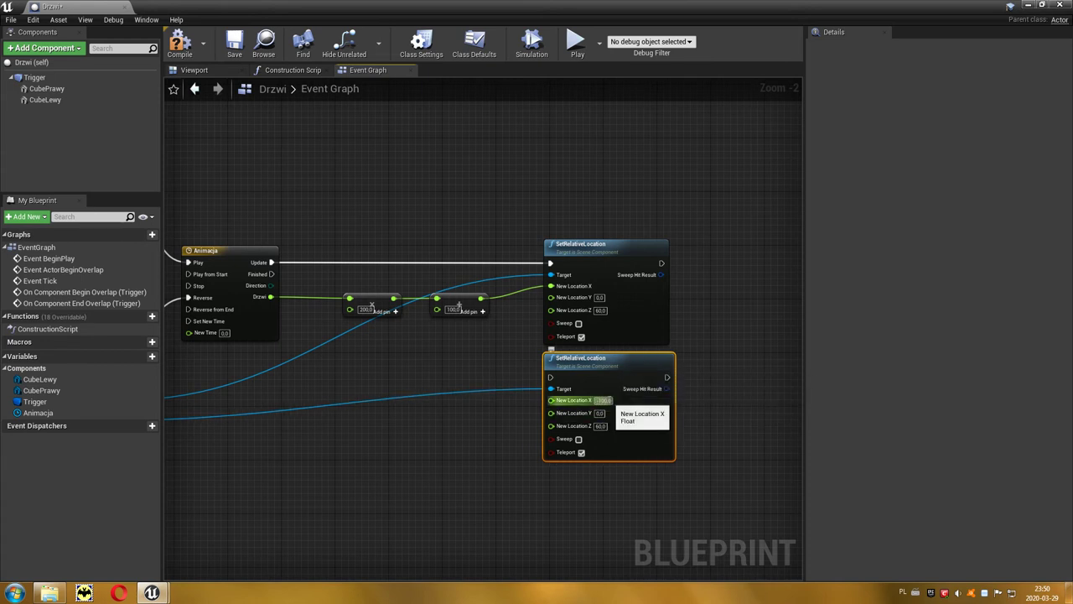
{"action": "mouse_move", "coordinate": [480, 299]}
{"action": "left_mouse_down"}
{"action": "mouse_move", "coordinate": [490, 339]}
{"action": "mouse_move", "coordinate": [481, 376]}
{"action": "left_mouse_up"}
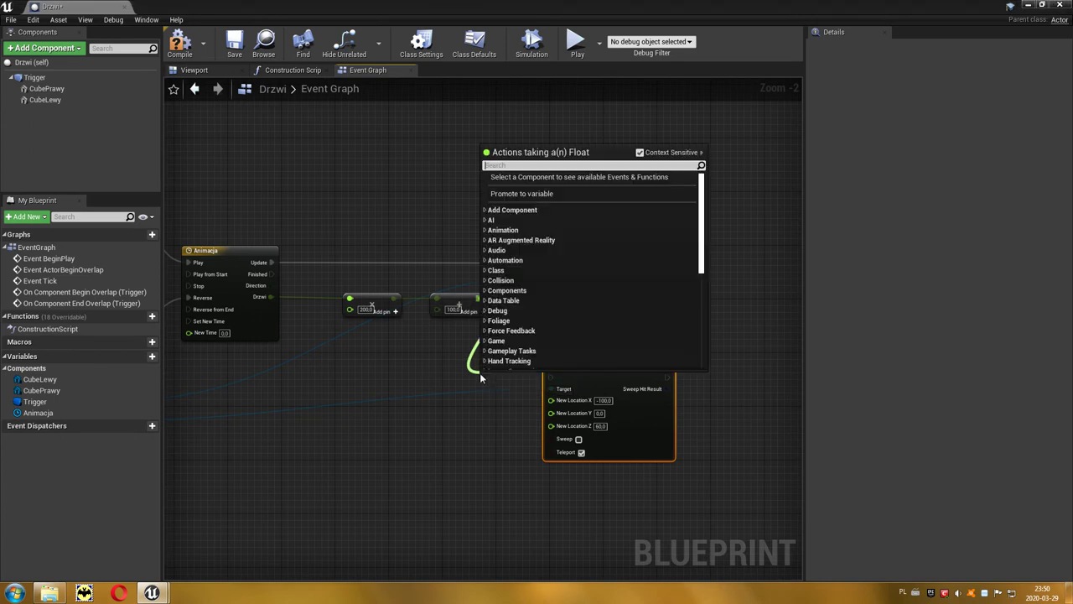
{"action": "type", "text": "*"}
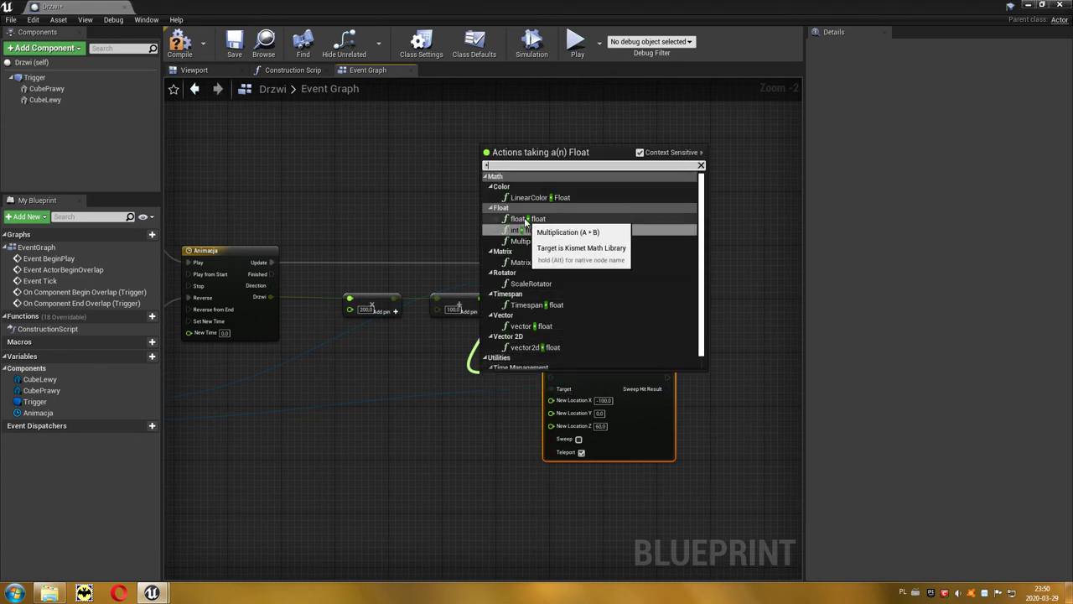
{"action": "left_click", "coordinate": [524, 219]}
{"action": "left_click", "coordinate": [497, 390]}
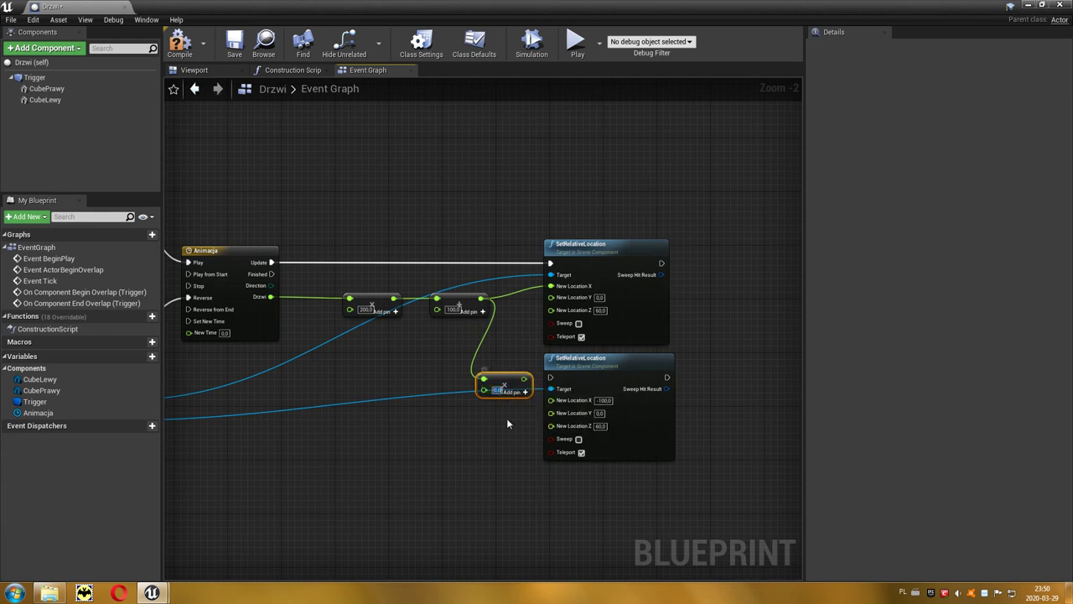
{"action": "type", "text": "-1"}
{"action": "mouse_move", "coordinate": [506, 385]}
{"action": "left_mouse_down"}
{"action": "mouse_move", "coordinate": [493, 406]}
{"action": "mouse_move", "coordinate": [551, 404]}
{"action": "left_mouse_up"}
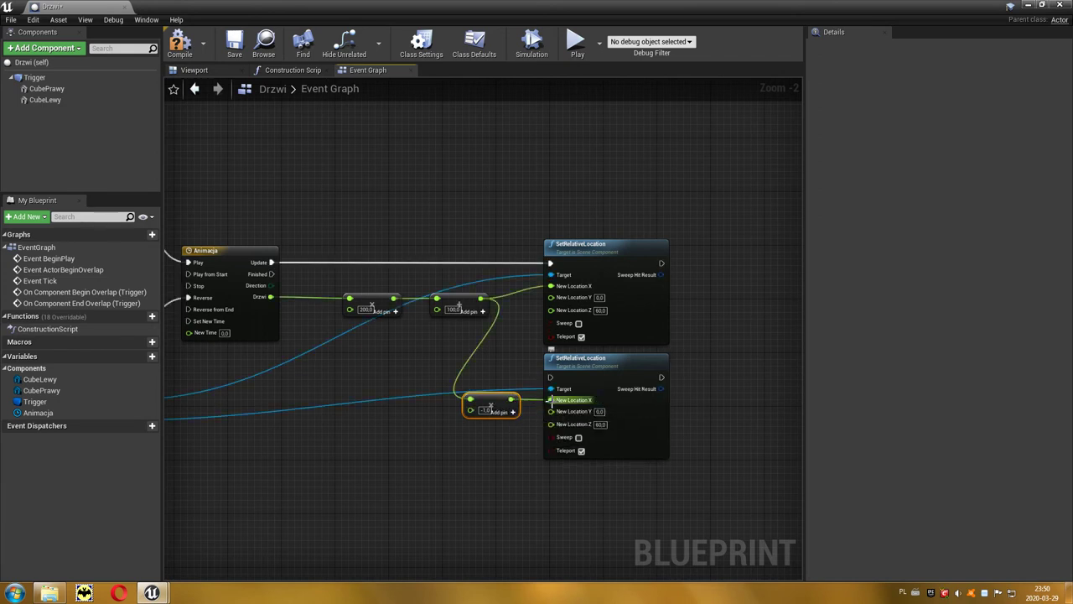
Run Update into the upper SetRelativeLocation, then chain the lower one after it
{"action": "left_click_drag", "start_coordinate": [270, 261], "coordinate": [550, 378]}
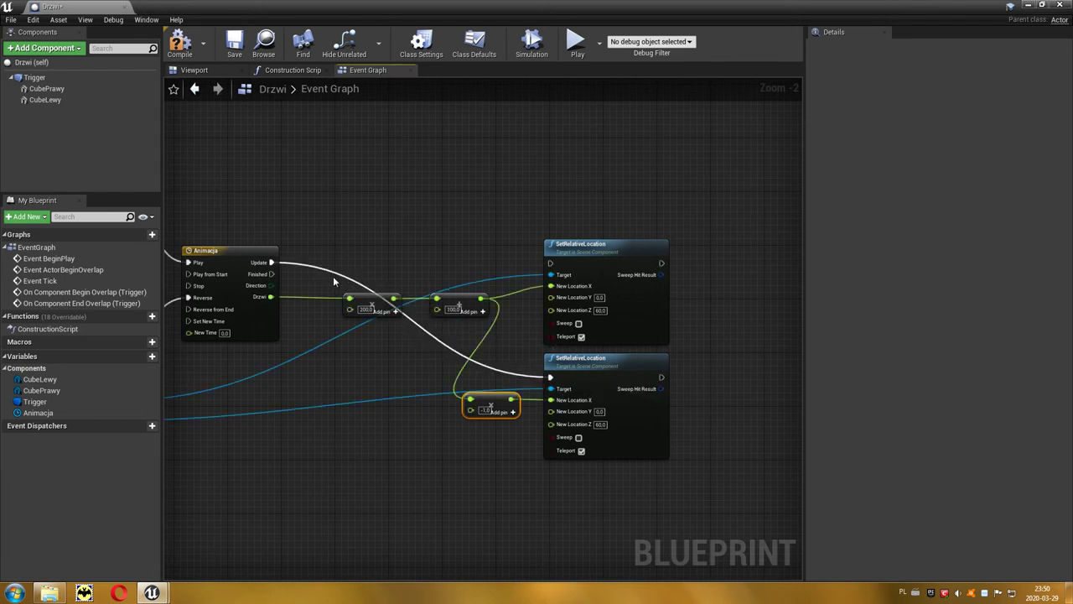
{"action": "left_click_drag", "start_coordinate": [270, 262], "coordinate": [551, 266]}
{"action": "mouse_move", "coordinate": [590, 366]}
{"action": "left_mouse_down"}
{"action": "mouse_move", "coordinate": [728, 372]}
{"action": "mouse_move", "coordinate": [741, 359]}
{"action": "left_mouse_up"}
{"action": "left_click_drag", "start_coordinate": [662, 263], "coordinate": [704, 370]}
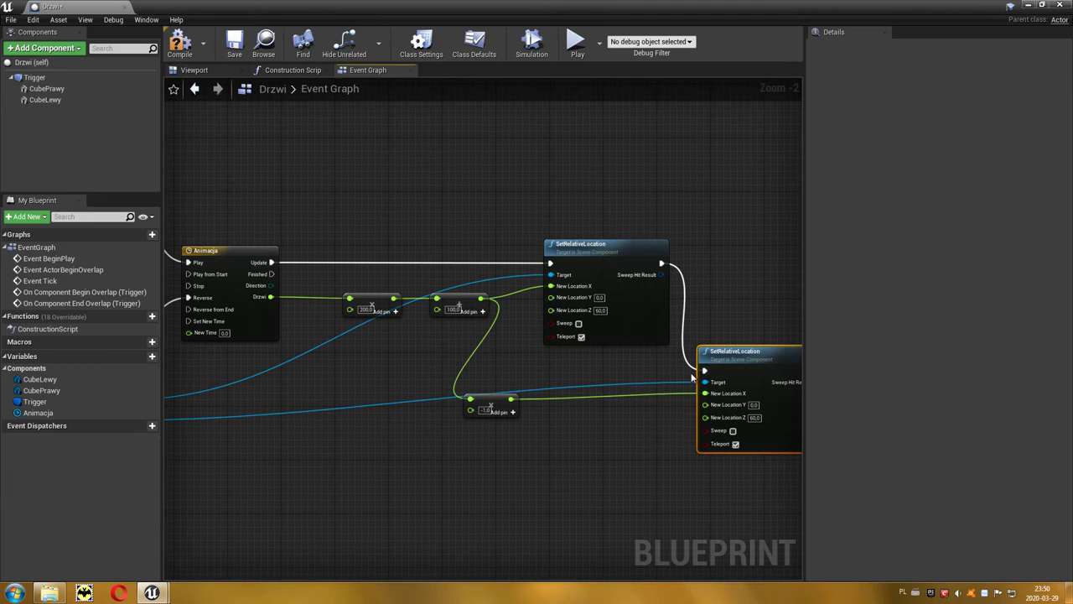
{"action": "left_click_drag", "start_coordinate": [493, 401], "coordinate": [587, 408]}
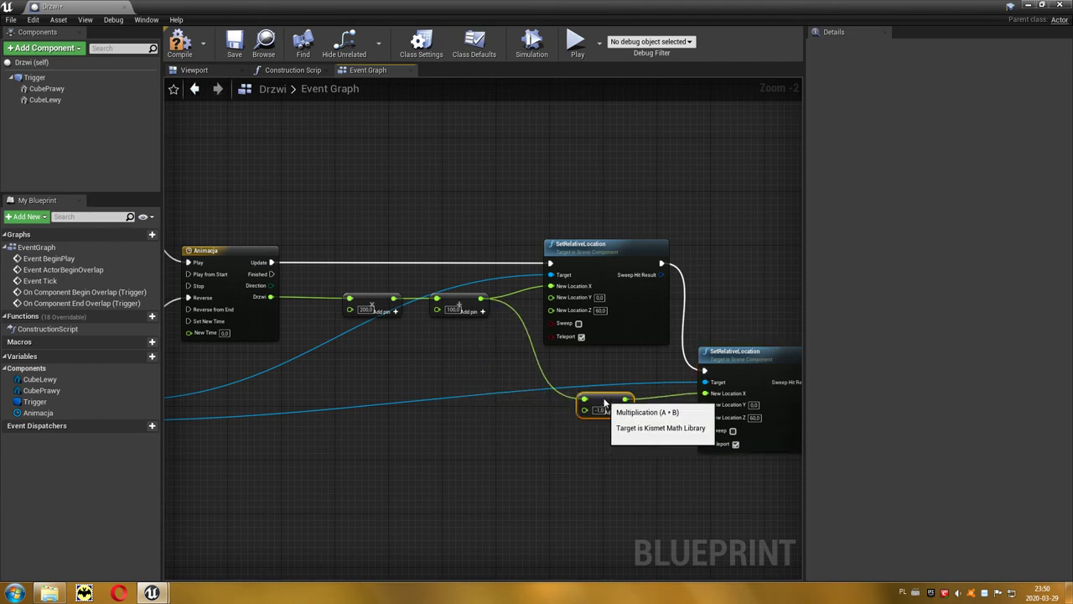
{"action": "scroll", "coordinate": [563, 386], "scroll_direction": "down", "scroll_amount": 1}
{"action": "scroll", "coordinate": [532, 387], "scroll_direction": "down", "scroll_amount": 2}
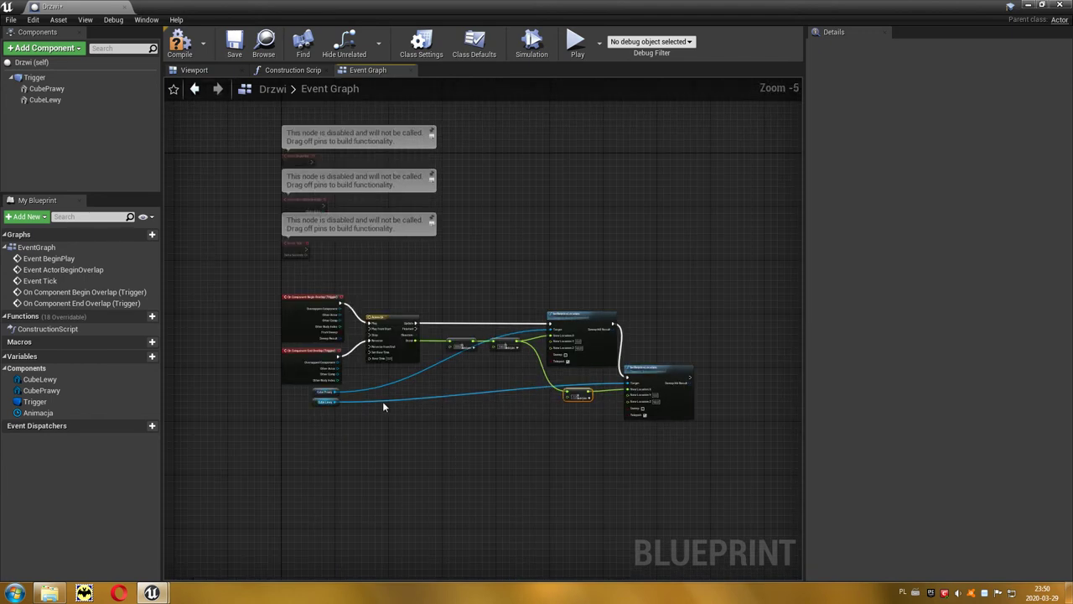
{"action": "scroll", "coordinate": [390, 409], "scroll_direction": "up", "scroll_amount": 2}
{"action": "scroll", "coordinate": [401, 433], "scroll_direction": "up", "scroll_amount": 1}
{"action": "mouse_move", "coordinate": [342, 430]}
{"action": "right_mouse_down"}
{"action": "mouse_move", "coordinate": [203, 443]}
{"action": "mouse_move", "coordinate": [355, 453]}
{"action": "right_mouse_up"}
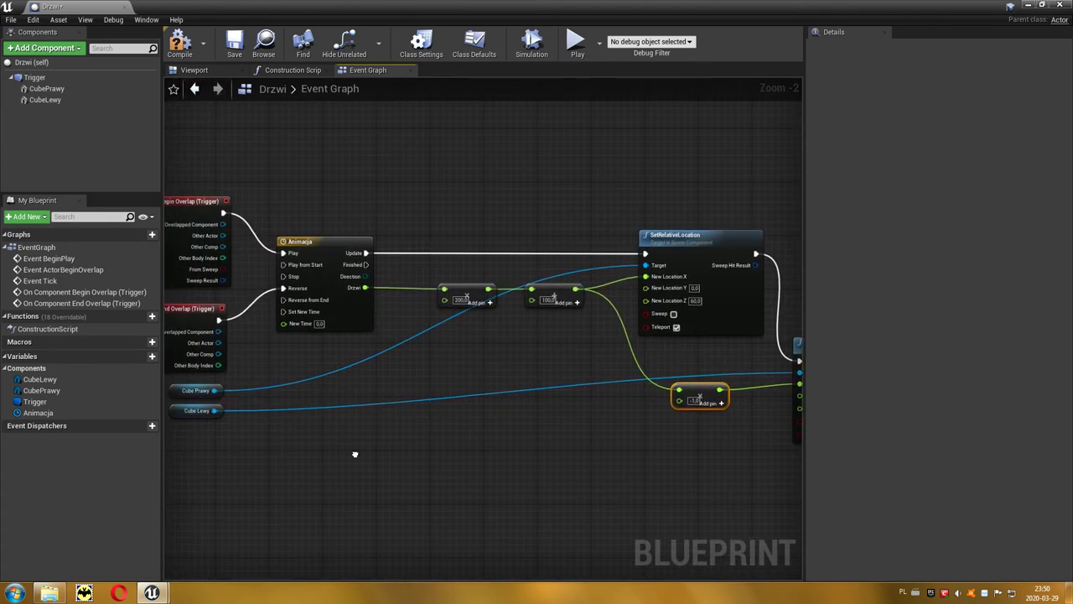
Save the Drzwi Blueprint and play the level, walking the player toward the door
{"action": "left_click", "coordinate": [235, 50]}
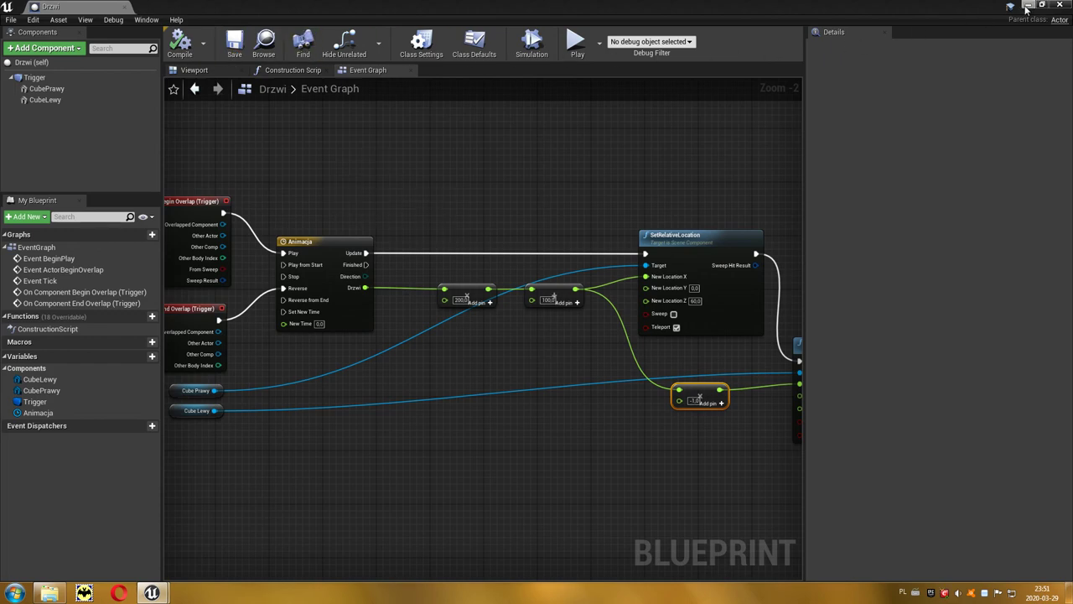
{"action": "left_click", "coordinate": [1027, 7]}
{"action": "left_click", "coordinate": [595, 40]}
{"action": "left_click", "coordinate": [527, 208]}
{"action": "key", "text": "w"}
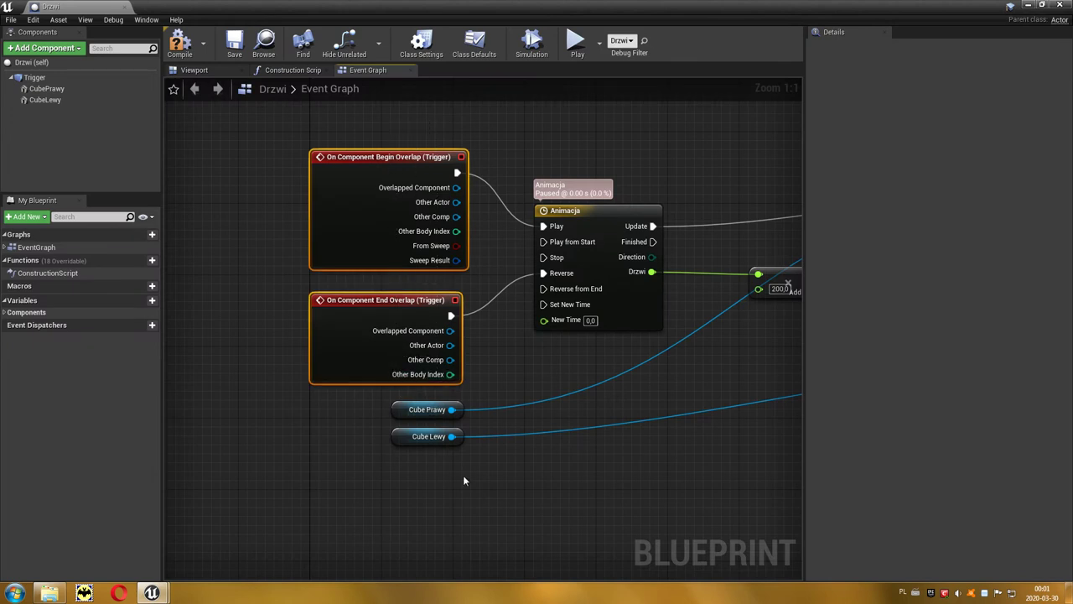
Shift the overlap events left and place a Get Player Pawn node under End Overlap
{"action": "right_click_drag", "start_coordinate": [513, 503], "coordinate": [564, 515]}
{"action": "left_click_drag", "start_coordinate": [473, 326], "coordinate": [290, 327]}
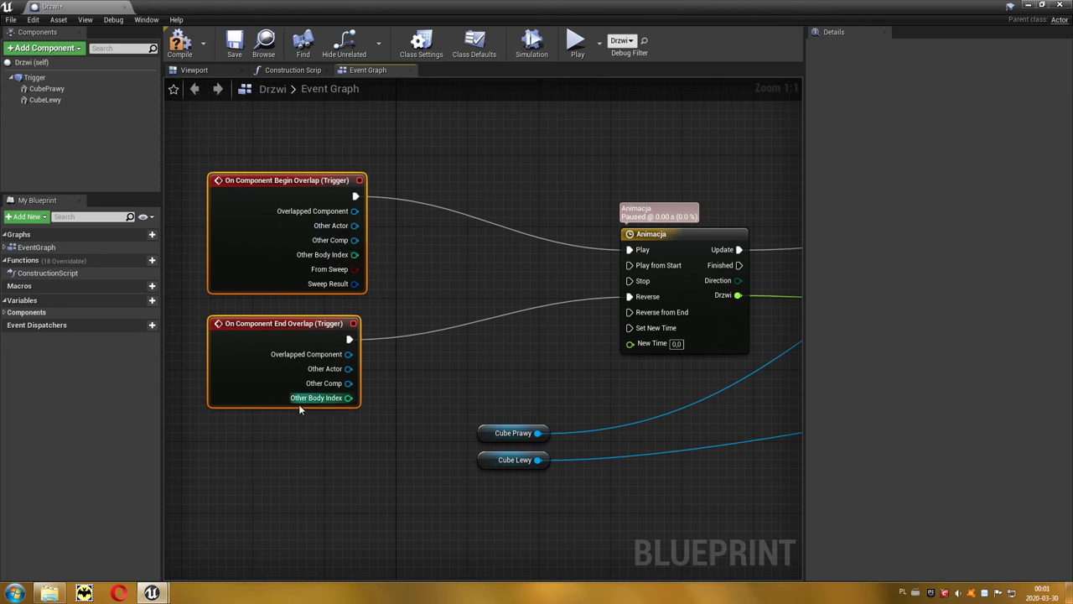
{"action": "right_click", "coordinate": [283, 437]}
{"action": "type", "text": "getplayer"}
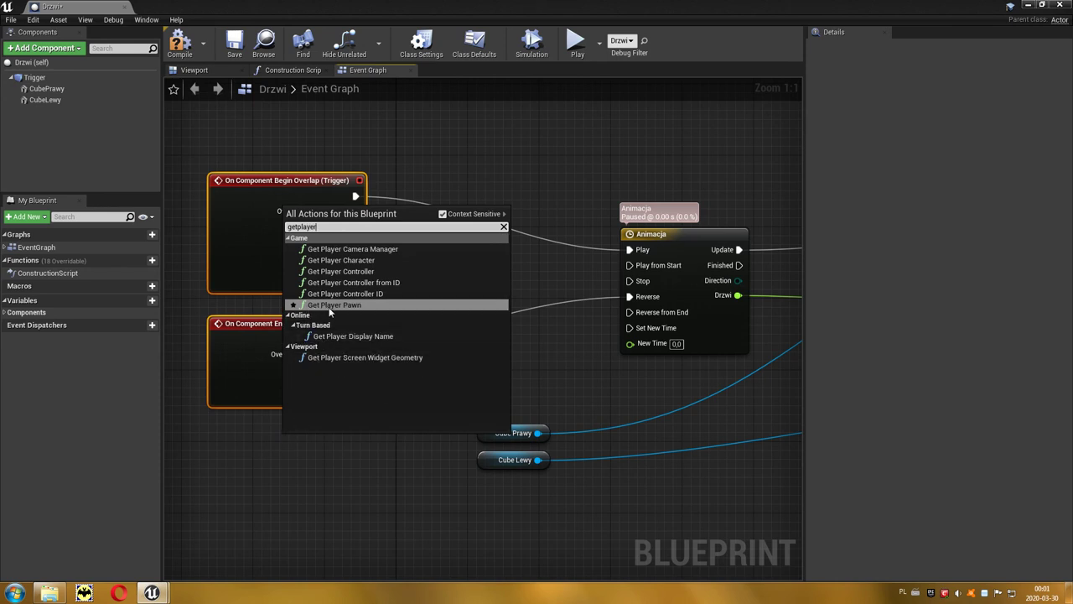
{"action": "left_click", "coordinate": [363, 309]}
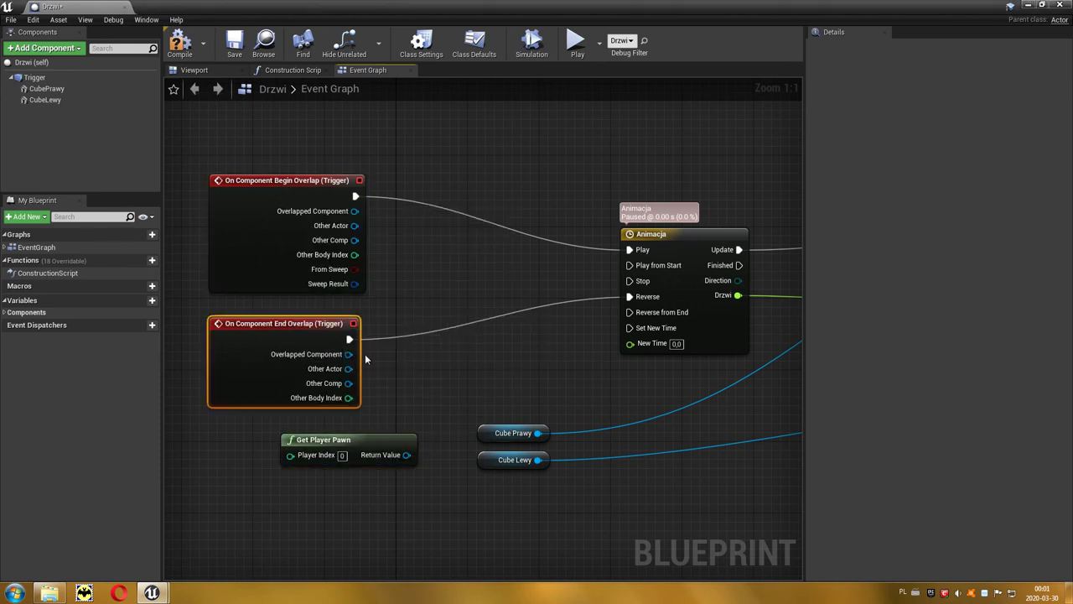
{"action": "left_click_drag", "start_coordinate": [376, 442], "coordinate": [316, 433]}
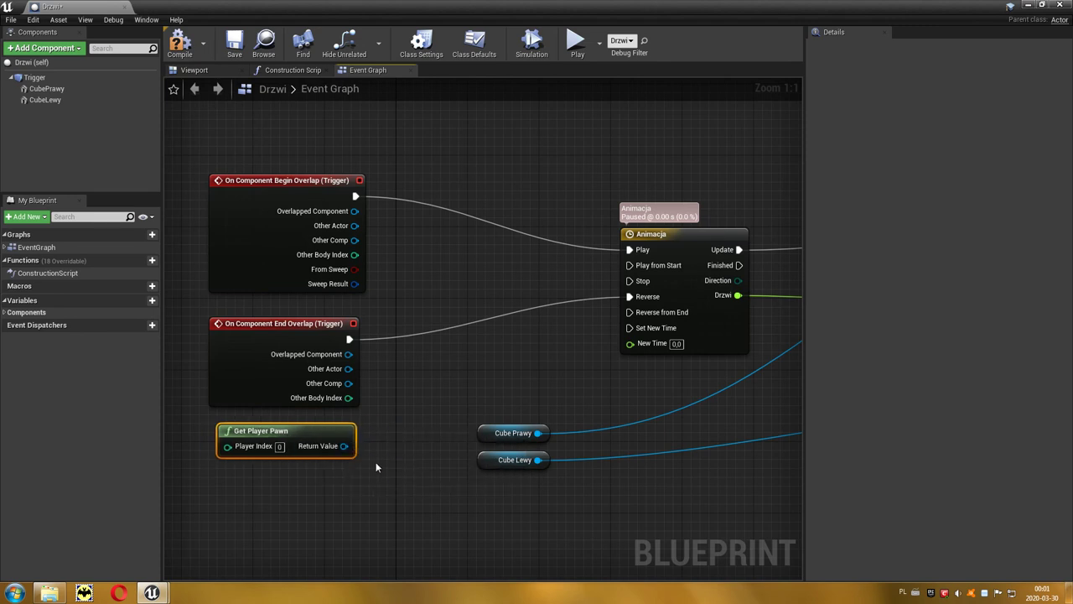
{"action": "left_click_drag", "start_coordinate": [349, 369], "coordinate": [403, 370]}
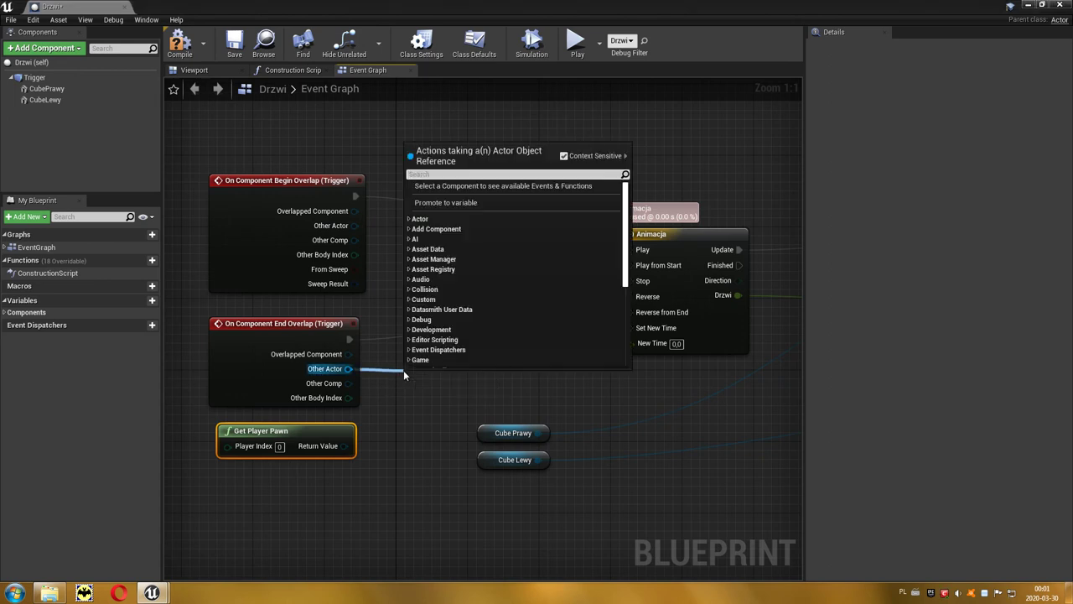
Add an == node comparing End Overlap's Other Actor with Get Player Pawn
{"action": "type", "text": "=="}
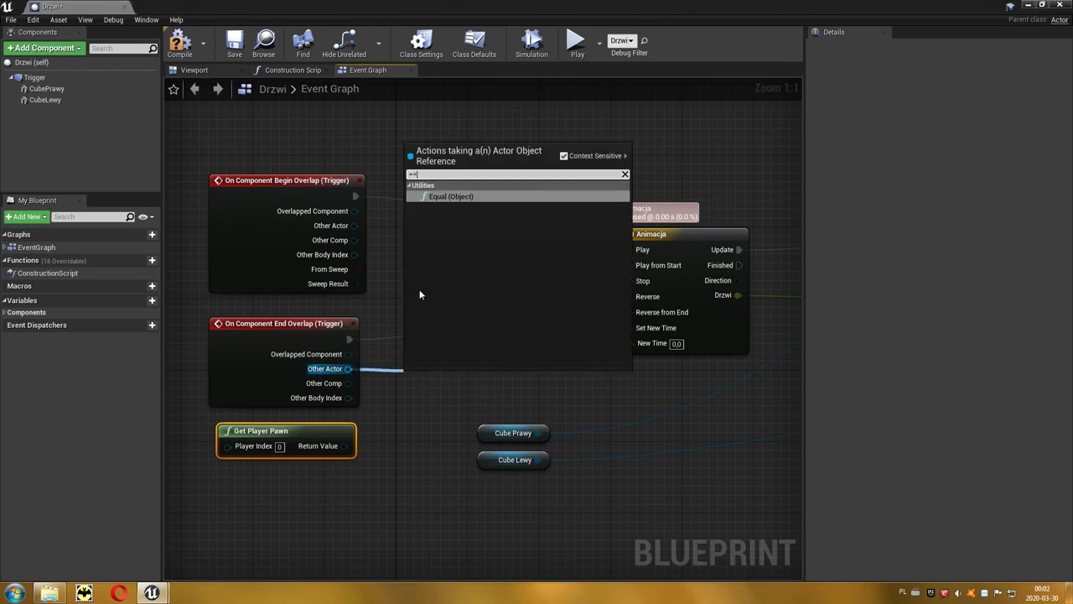
{"action": "left_click", "coordinate": [454, 199]}
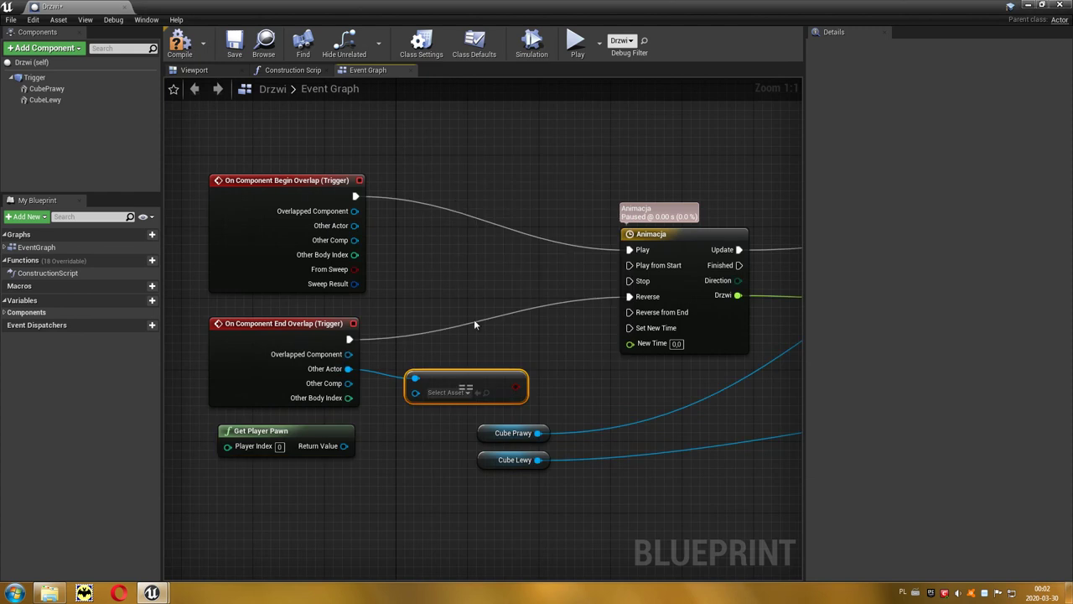
{"action": "left_click_drag", "start_coordinate": [479, 378], "coordinate": [469, 361]}
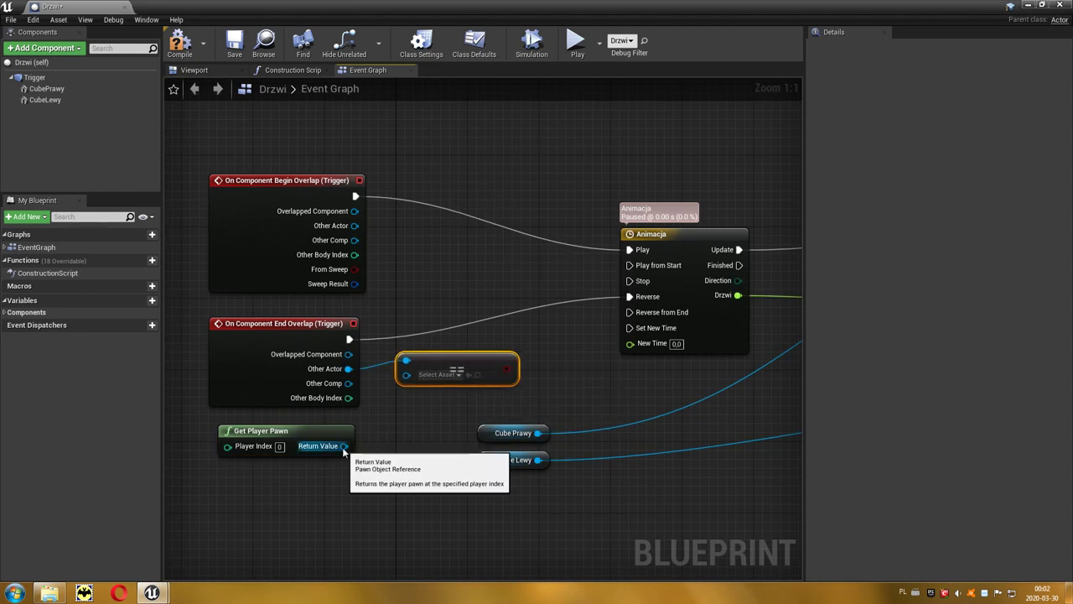
{"action": "left_click_drag", "start_coordinate": [342, 445], "coordinate": [407, 373]}
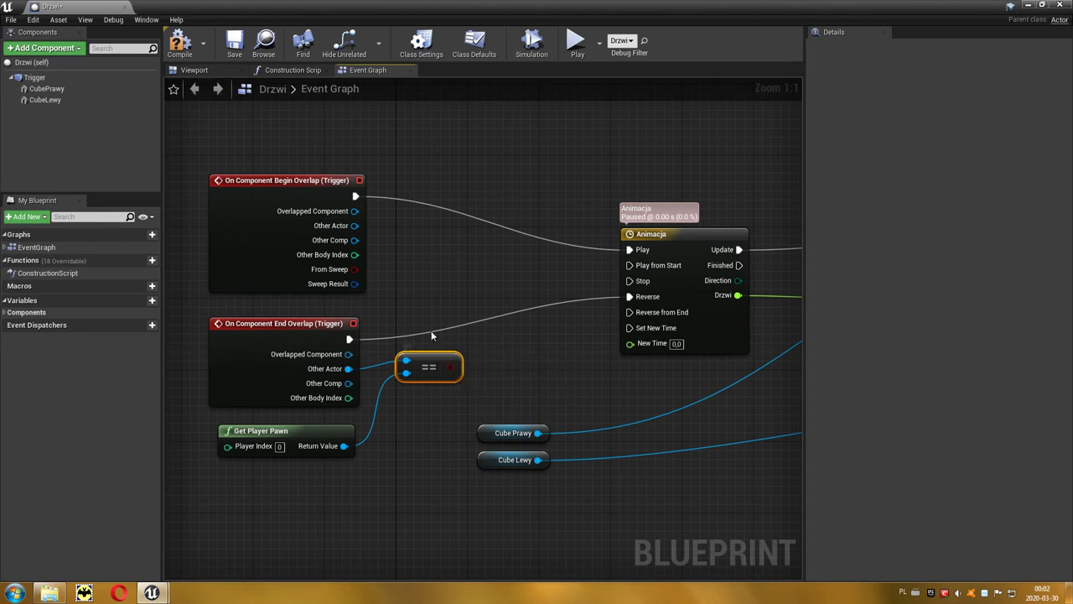
Paste a second == node for Begin Overlap's Other Actor and search for Branch from its result
{"action": "key", "text": "ctrl+v"}
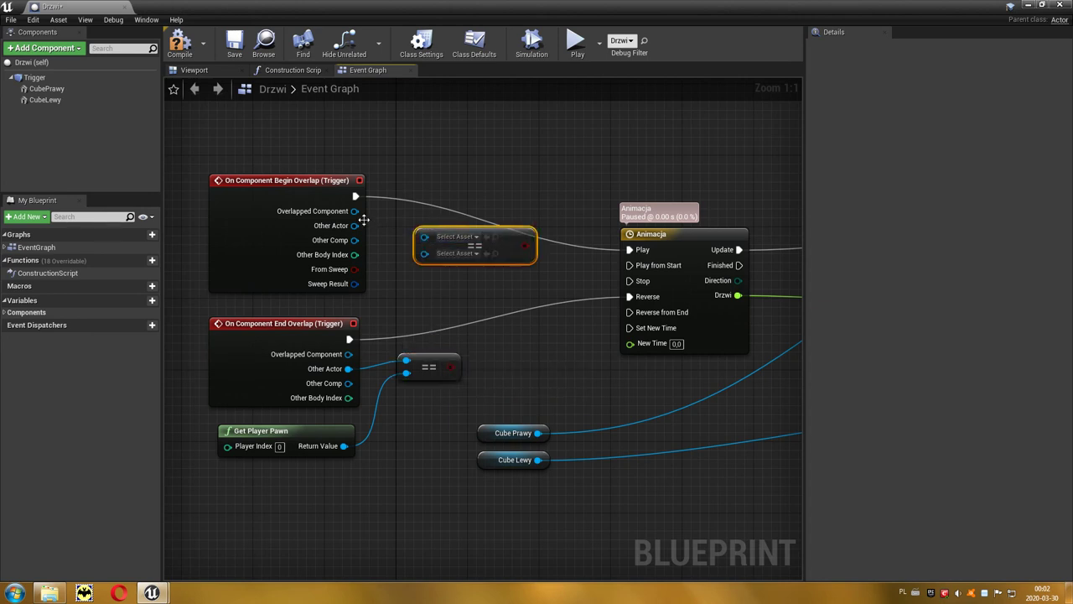
{"action": "mouse_move", "coordinate": [354, 225]}
{"action": "left_mouse_down"}
{"action": "mouse_move", "coordinate": [424, 237]}
{"action": "mouse_move", "coordinate": [345, 445]}
{"action": "left_mouse_up"}
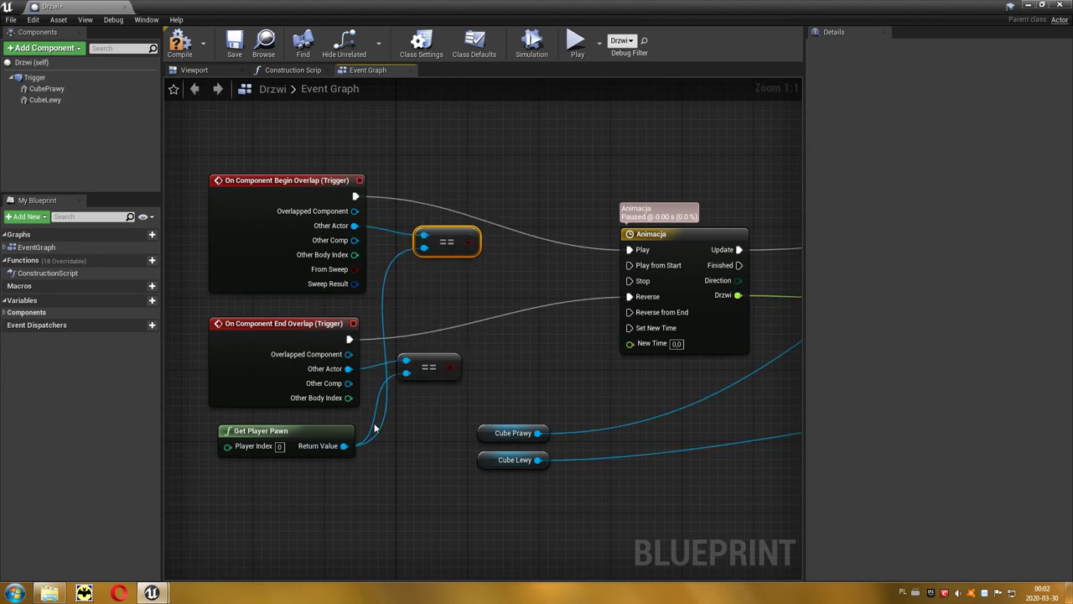
{"action": "left_click_drag", "start_coordinate": [456, 241], "coordinate": [437, 241]}
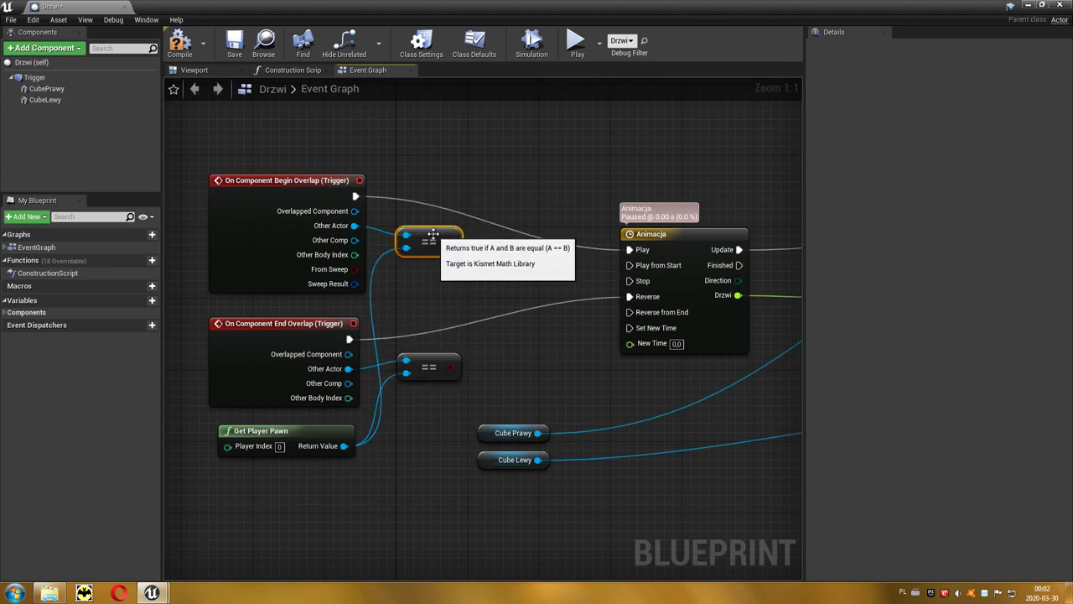
{"action": "left_click_drag", "start_coordinate": [451, 241], "coordinate": [498, 203]}
{"action": "type", "text": "bran"}
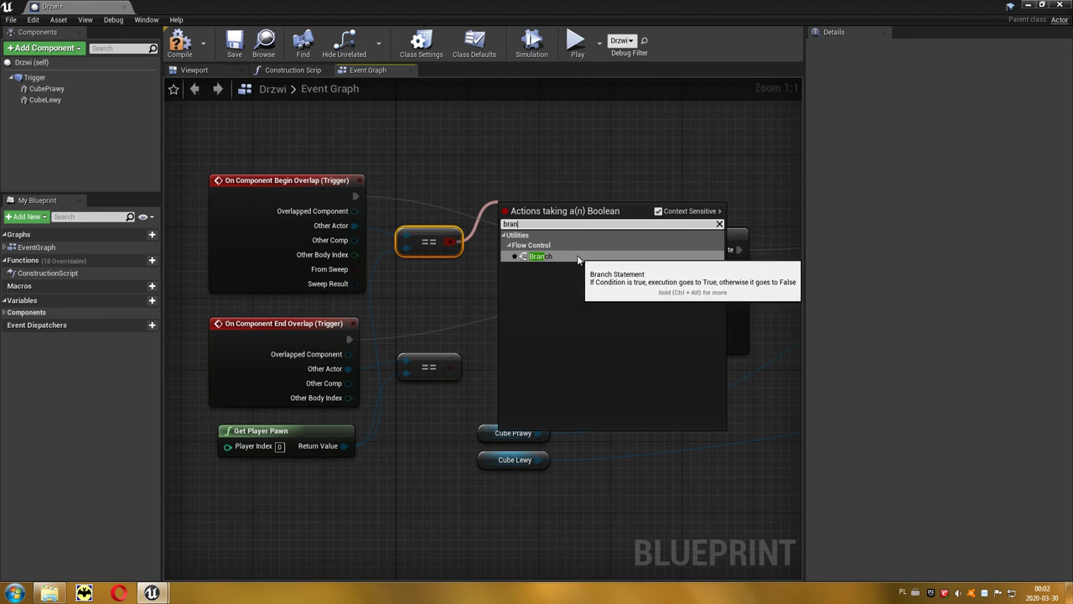
Add a Branch on the begin-overlap player-pawn check whose True output plays Animacja
{"action": "left_click", "coordinate": [576, 258]}
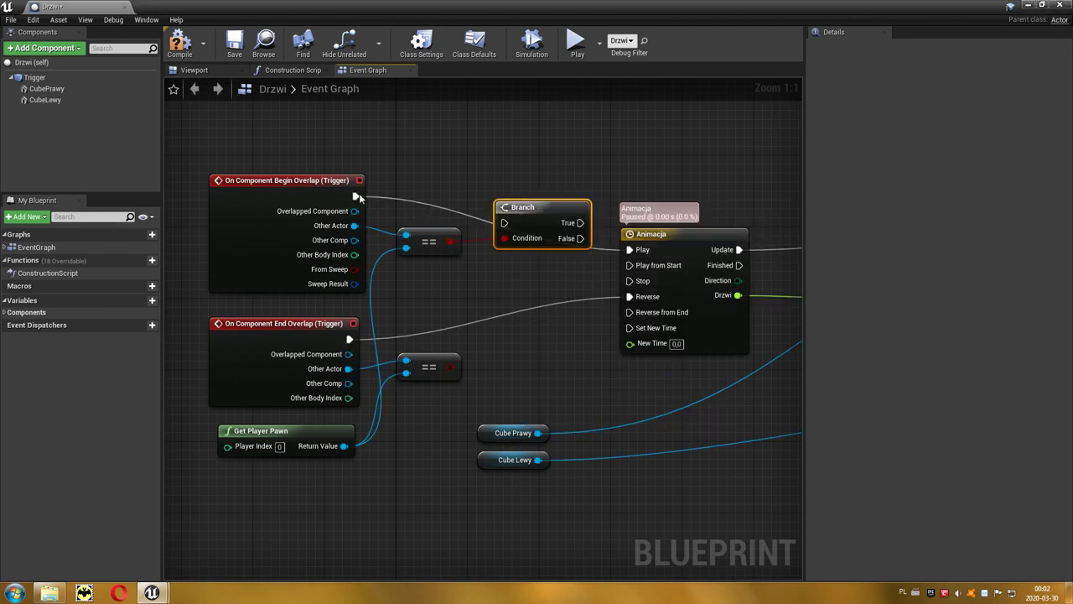
{"action": "left_click_drag", "start_coordinate": [358, 195], "coordinate": [506, 223]}
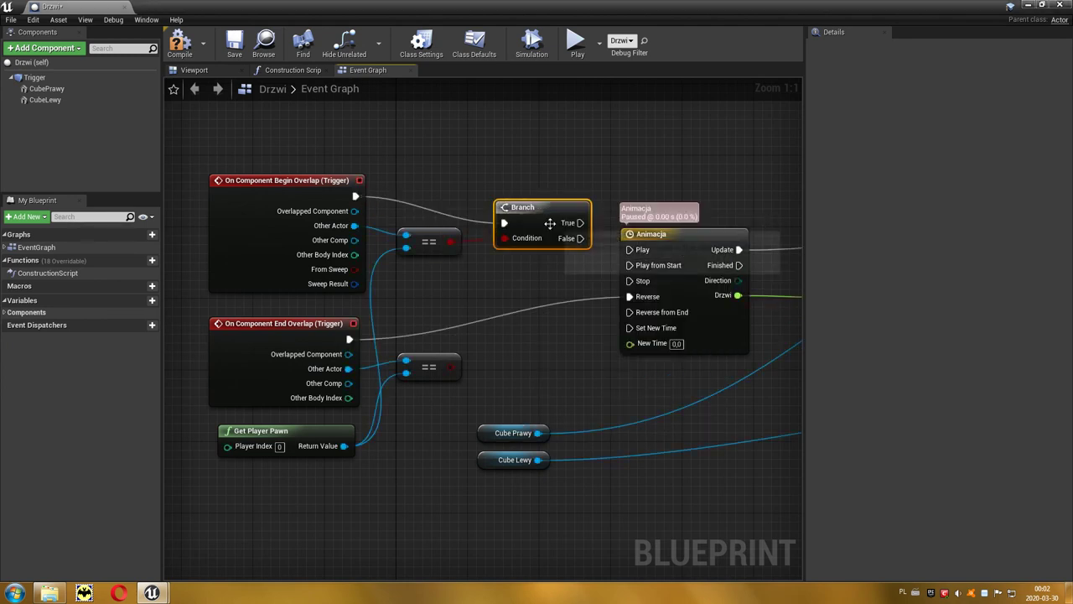
{"action": "left_click_drag", "start_coordinate": [580, 222], "coordinate": [629, 250]}
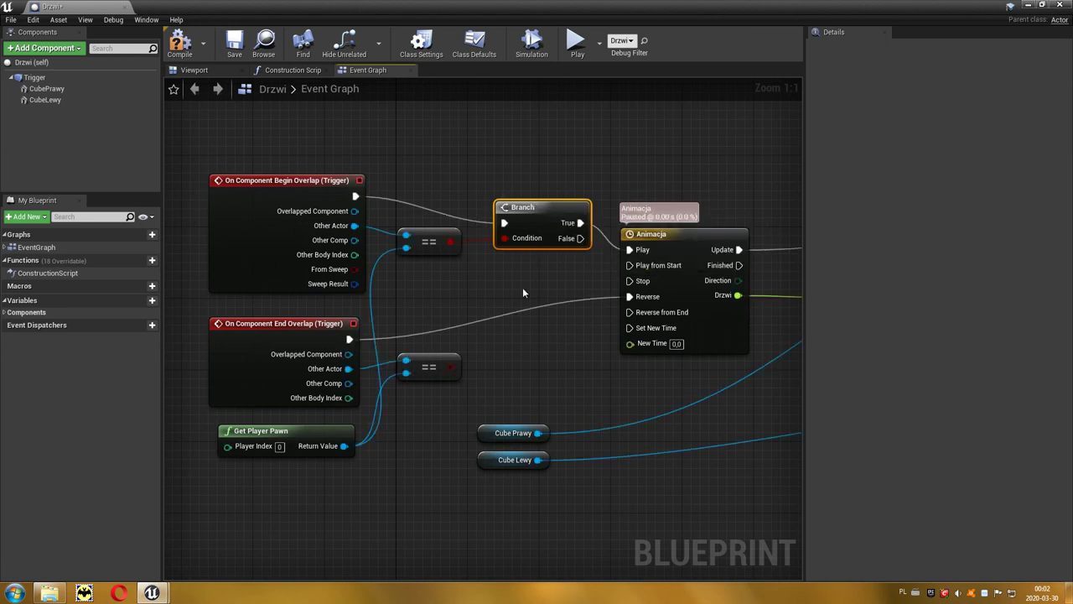
Duplicate the Branch for the end-overlap check with True reversing Animacja, then compile the blueprint
{"action": "key", "text": "ctrl+c"}
{"action": "key", "text": "ctrl+v"}
{"action": "left_click_drag", "start_coordinate": [452, 367], "coordinate": [512, 382]}
{"action": "mouse_move", "coordinate": [350, 339]}
{"action": "left_mouse_down"}
{"action": "mouse_move", "coordinate": [513, 365]}
{"action": "mouse_move", "coordinate": [513, 334]}
{"action": "left_mouse_up"}
{"action": "left_click_drag", "start_coordinate": [580, 338], "coordinate": [628, 297]}
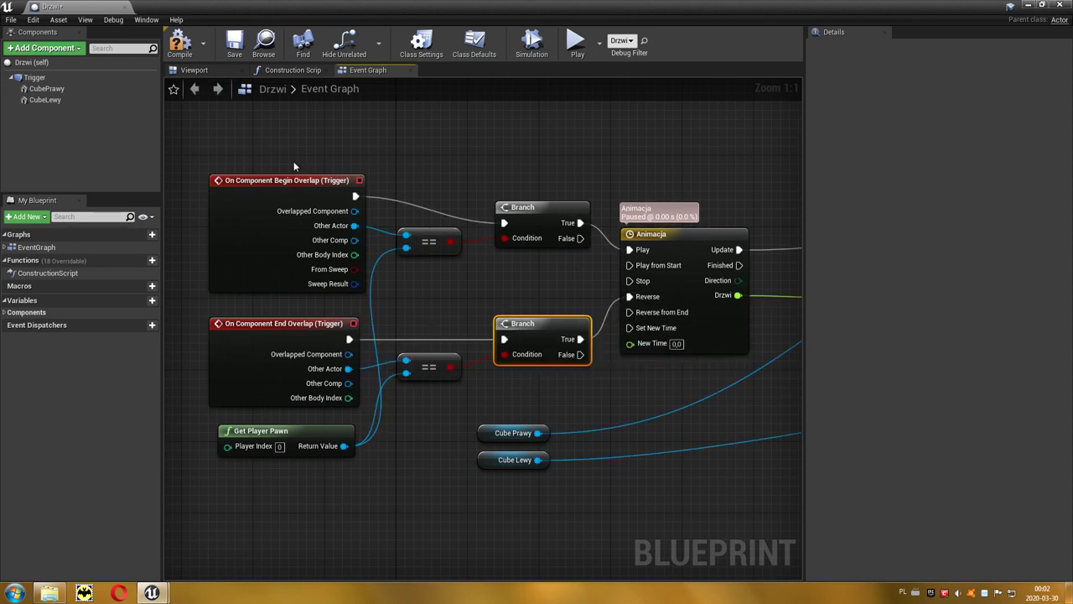
{"action": "left_click", "coordinate": [189, 57]}
Play-test the level, walking up to Drzwi until its panels slide apart, then stop and reselect the door
{"action": "left_click", "coordinate": [1026, 5]}
{"action": "left_click", "coordinate": [600, 44]}
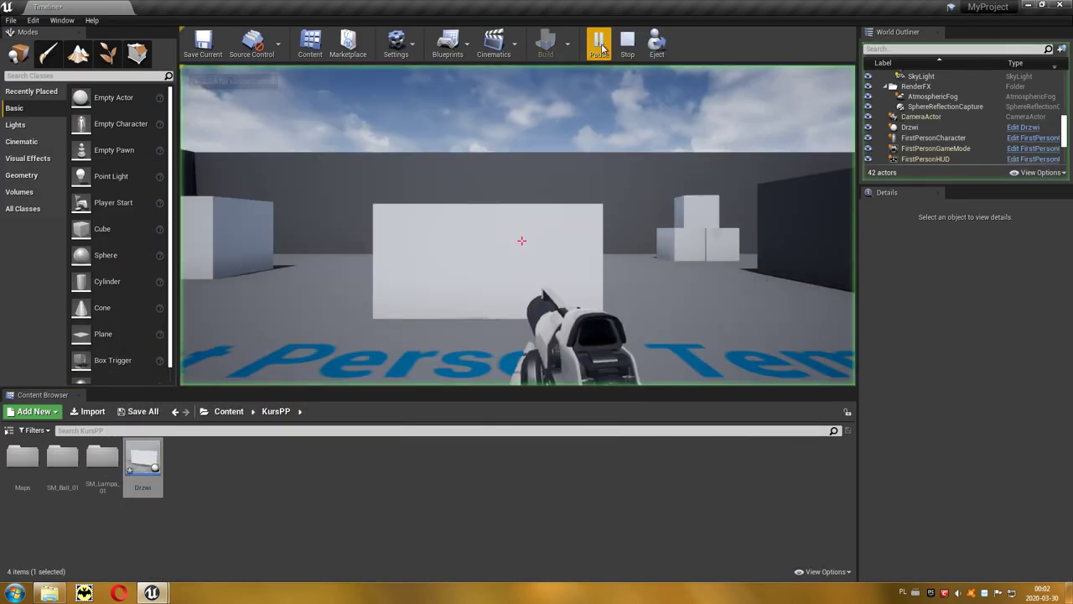
{"action": "left_click", "coordinate": [562, 157]}
{"action": "key", "text": "w"}
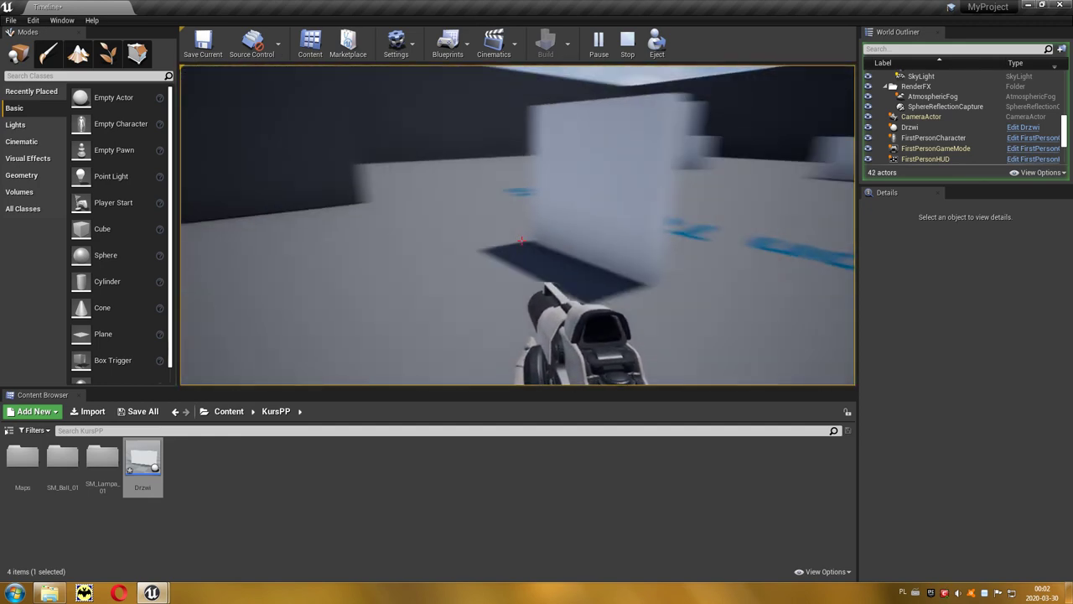
{"action": "key", "text": "w"}
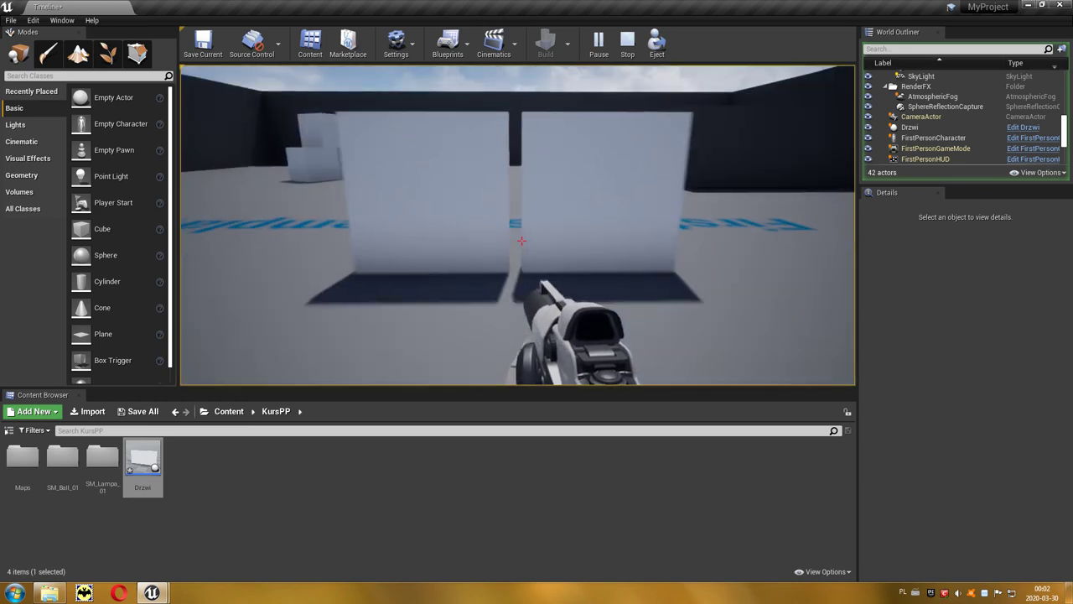
{"action": "key", "text": "Escape"}
{"action": "left_click", "coordinate": [440, 216]}
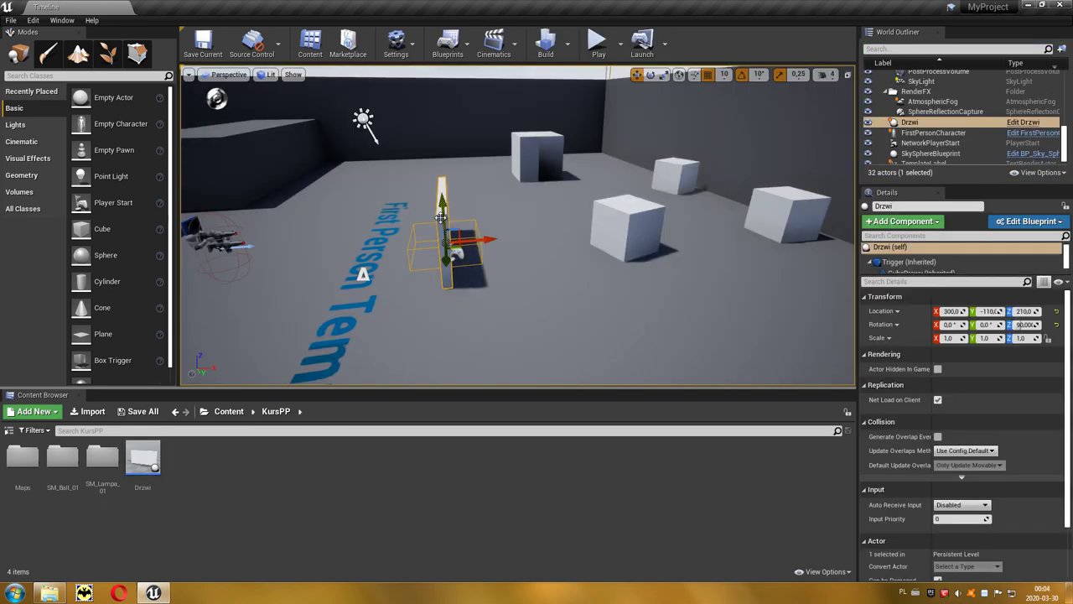
Duplicate the door as Drzwi2 at X 630 and play-test walking back and forth through the doors
{"action": "left_click_drag", "start_coordinate": [440, 217], "coordinate": [568, 237], "text": "alt"}
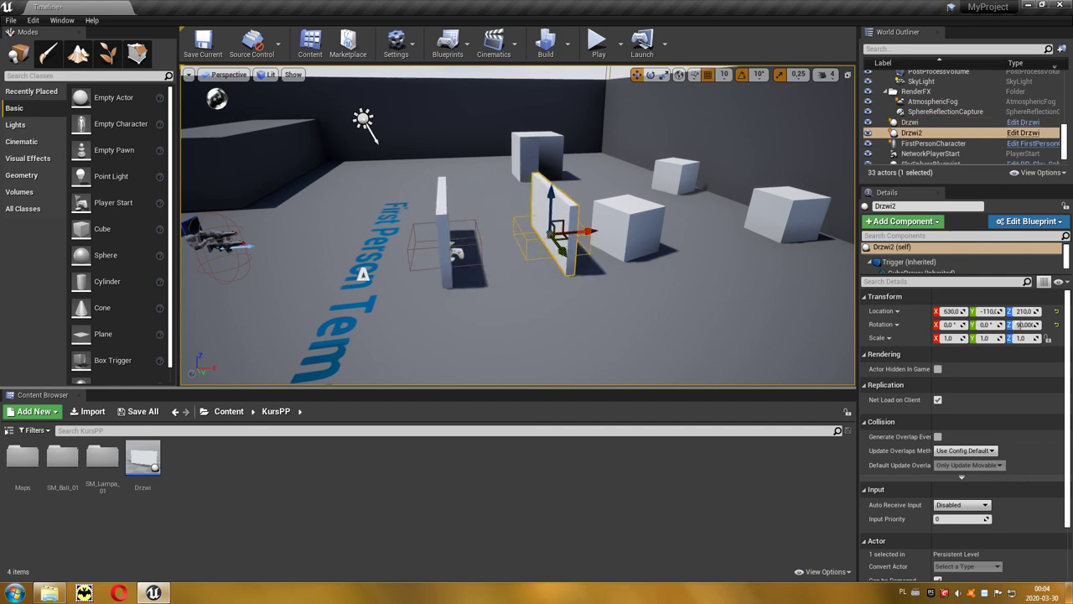
{"action": "left_click", "coordinate": [598, 40]}
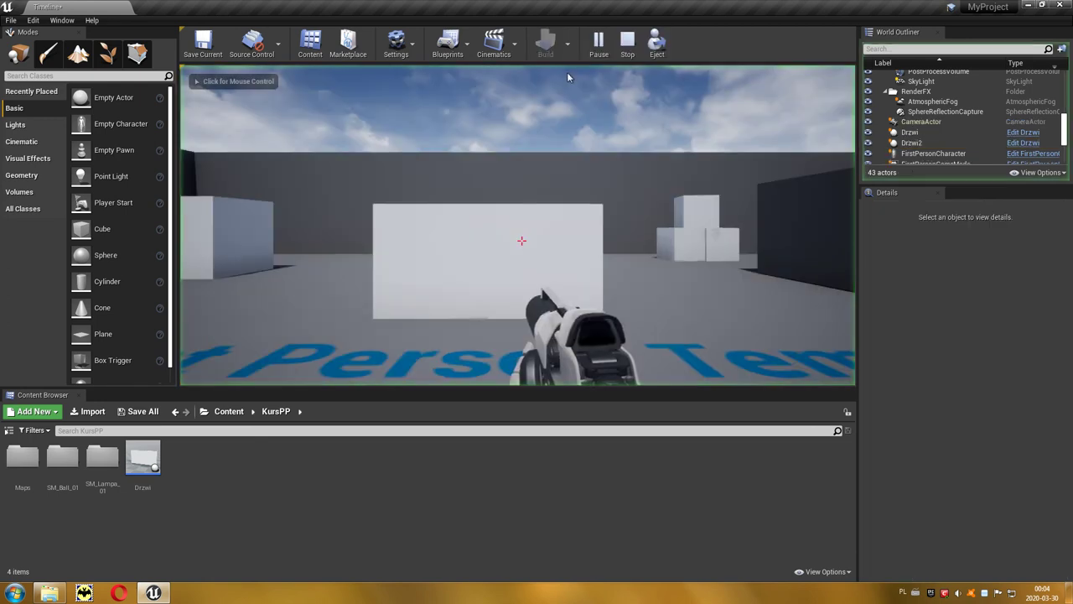
{"action": "left_click", "coordinate": [544, 132]}
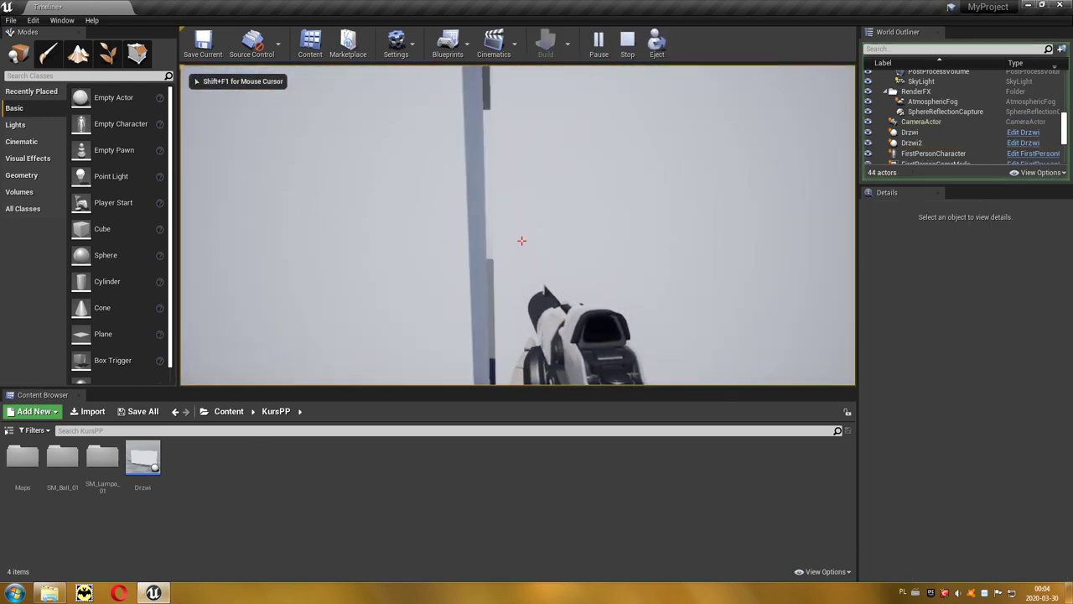
{"action": "key", "text": "s"}
{"action": "key", "text": "w"}
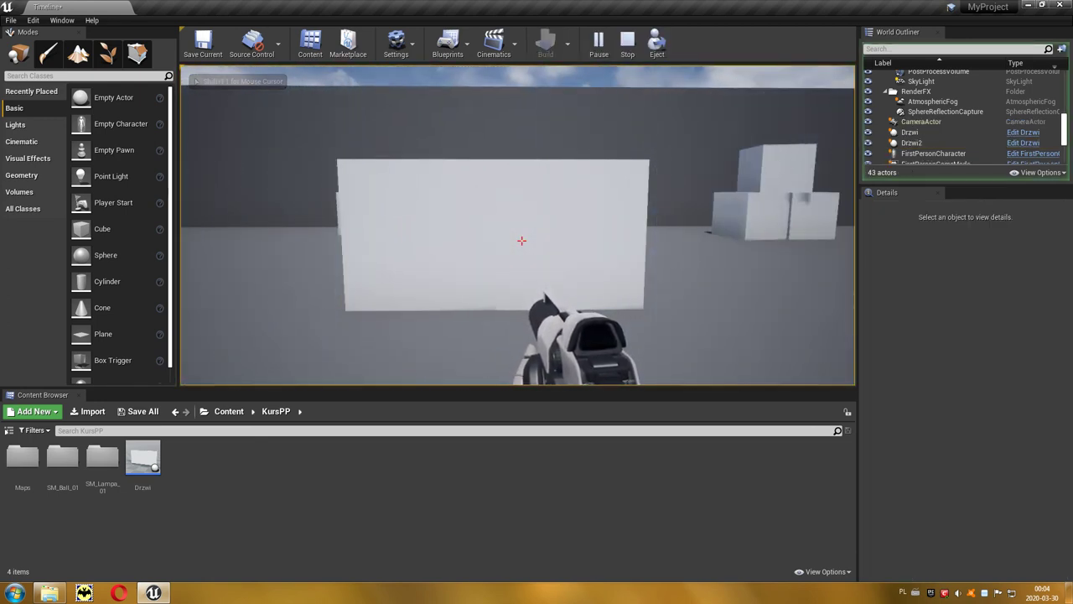
{"action": "key", "text": "w"}
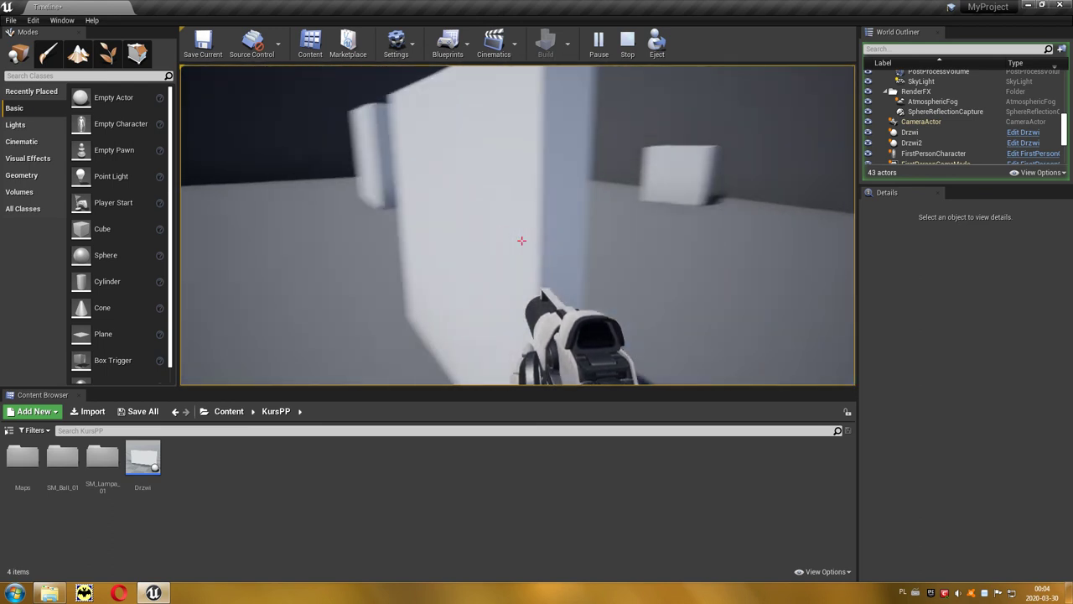
{"action": "key", "text": "s"}
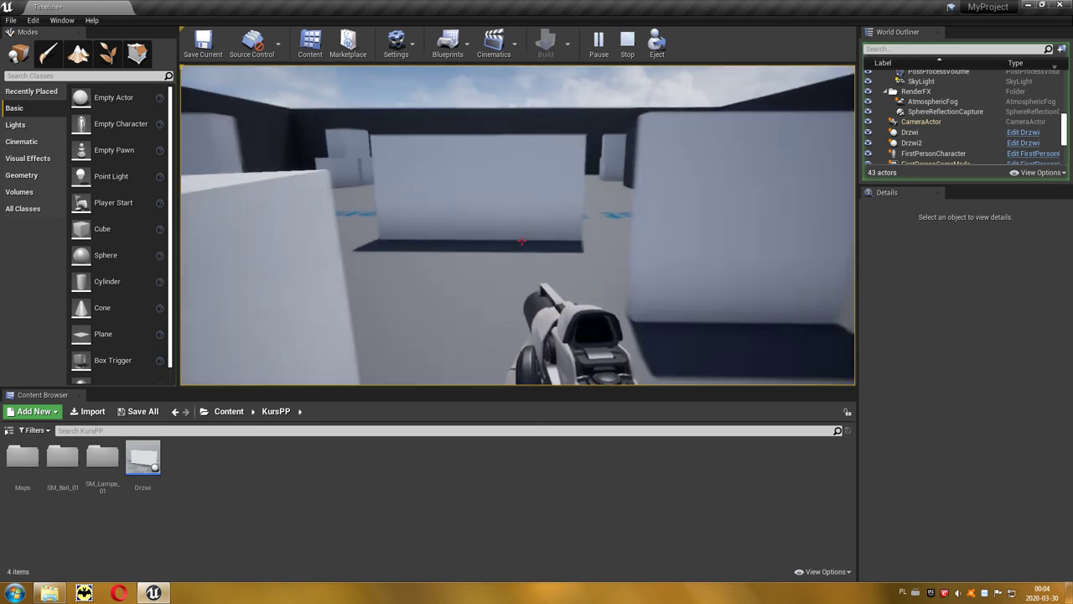
{"action": "key", "text": "w"}
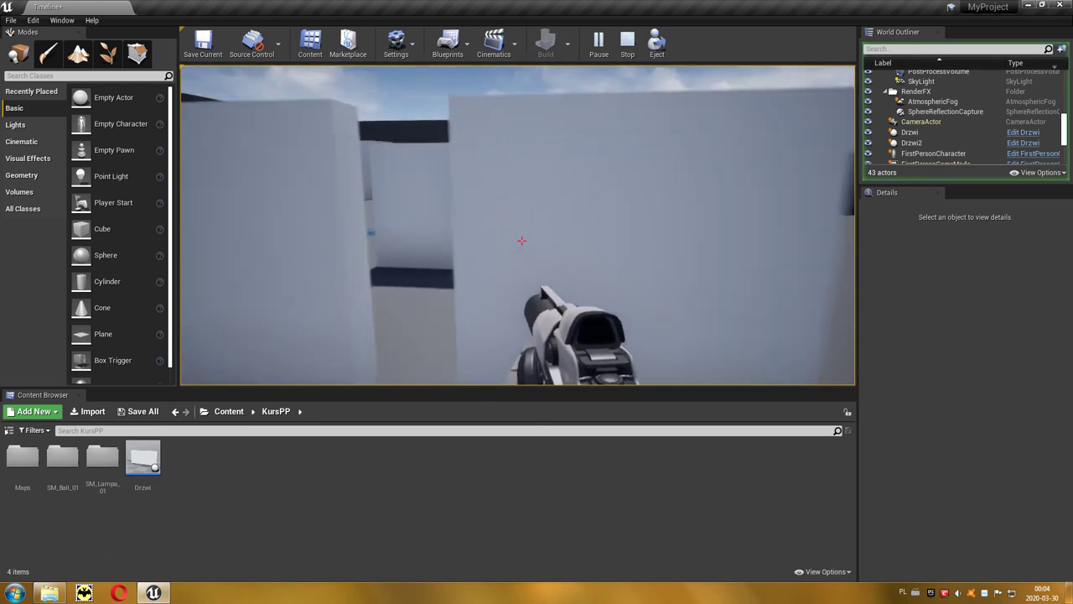
{"action": "key", "text": "w"}
{"action": "key", "text": "s"}
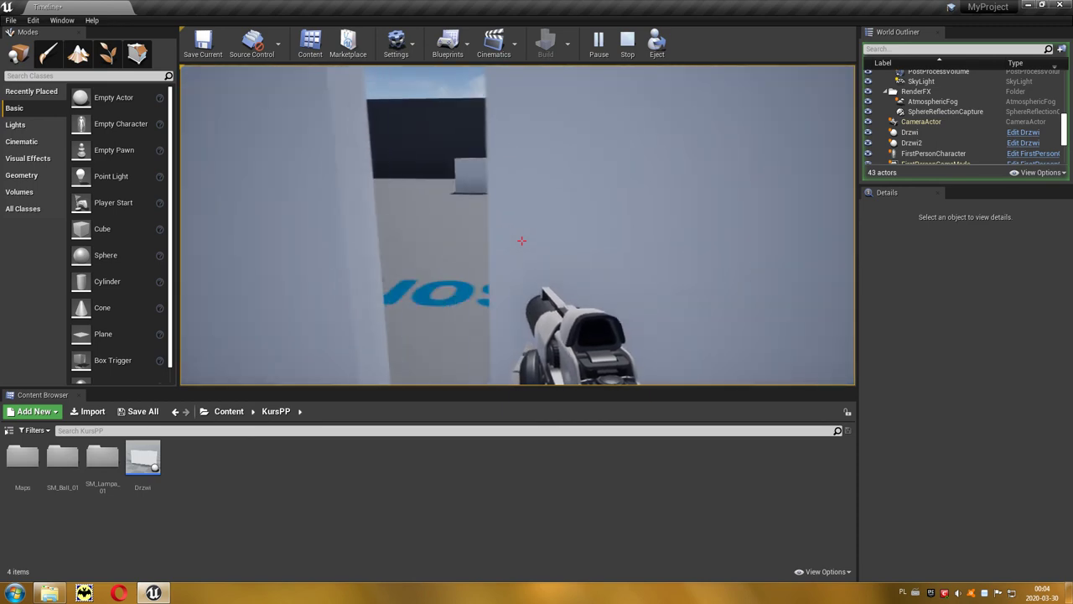
{"action": "key", "text": "Escape"}
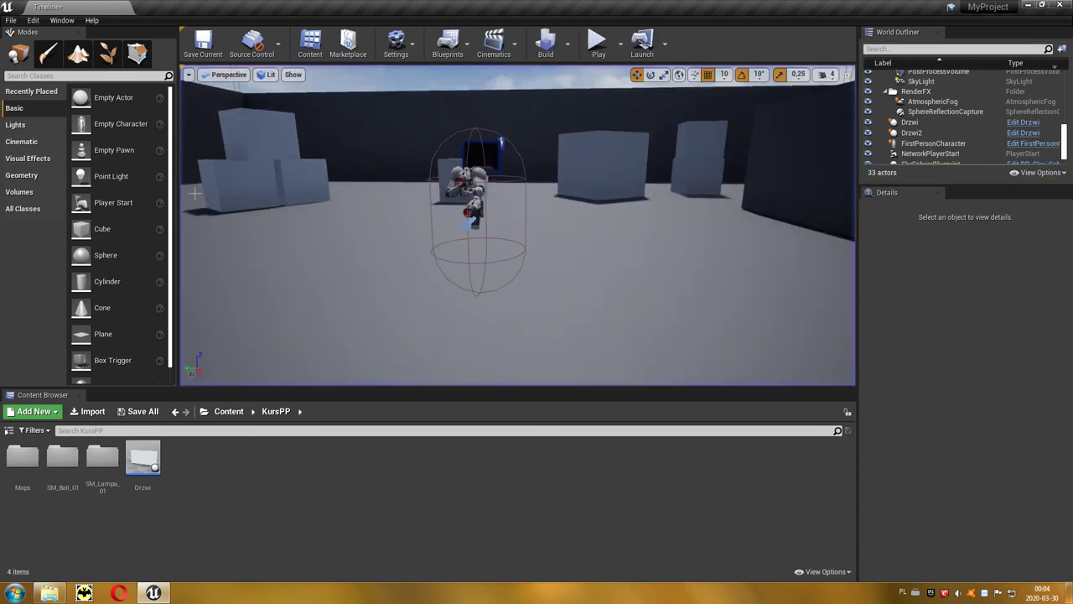
Place Drzwi in the NewMap corridor at Z -170, yaw 90°, and play-test walking through it
{"action": "left_click", "coordinate": [144, 463]}
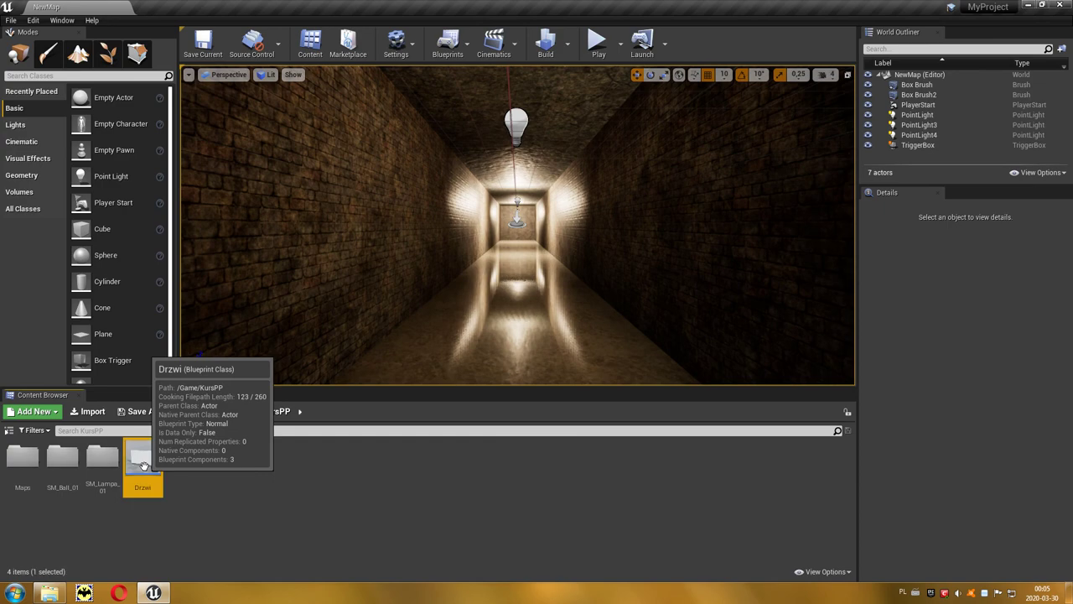
{"action": "left_click_drag", "start_coordinate": [145, 463], "coordinate": [508, 272]}
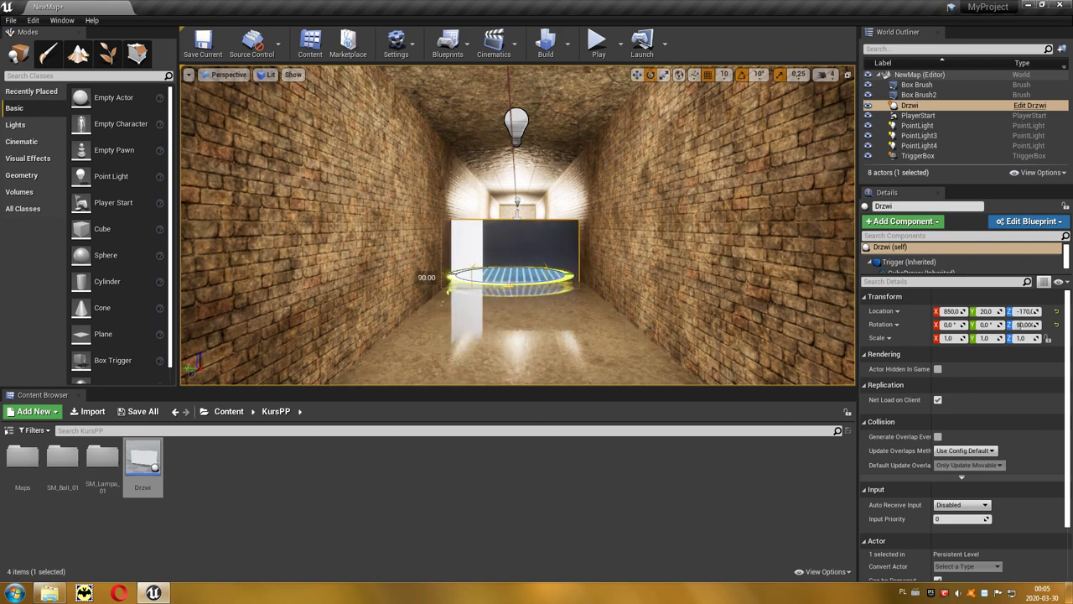
{"action": "left_click", "coordinate": [599, 46]}
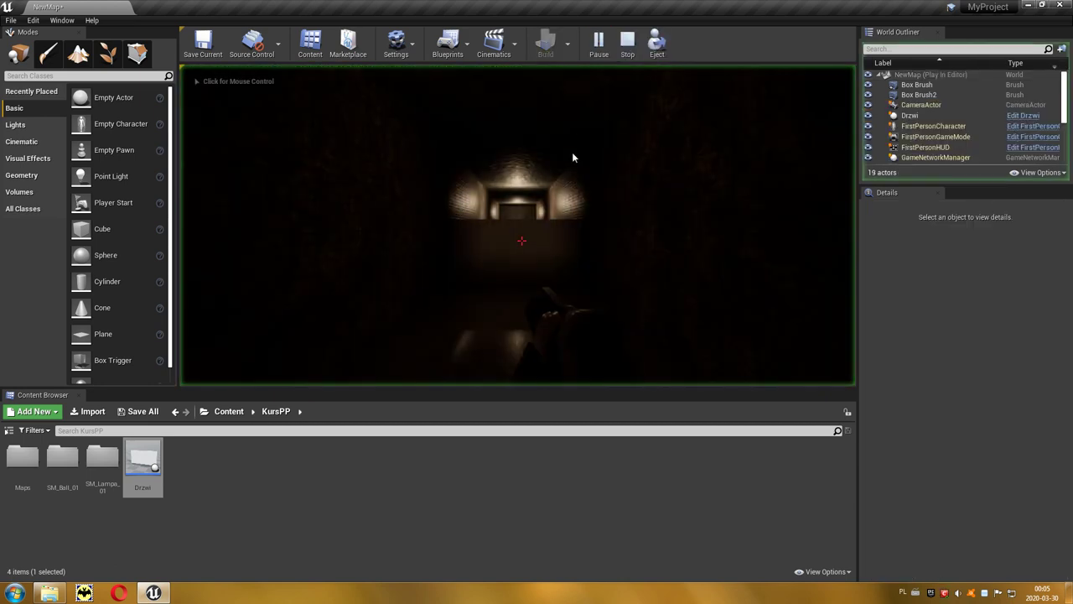
{"action": "key", "text": "w"}
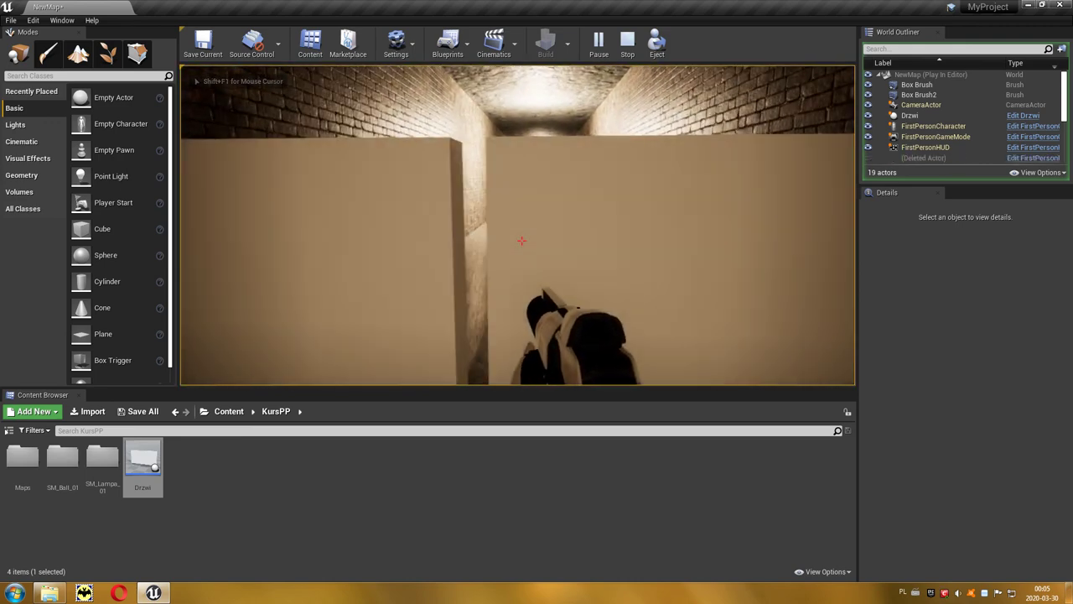
{"action": "key", "text": "w"}
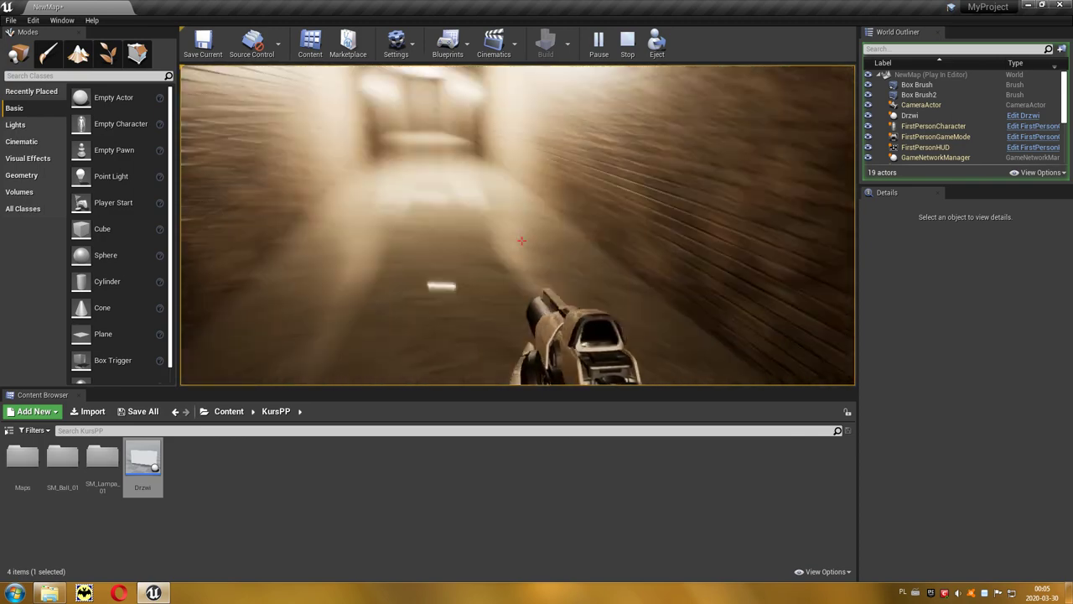